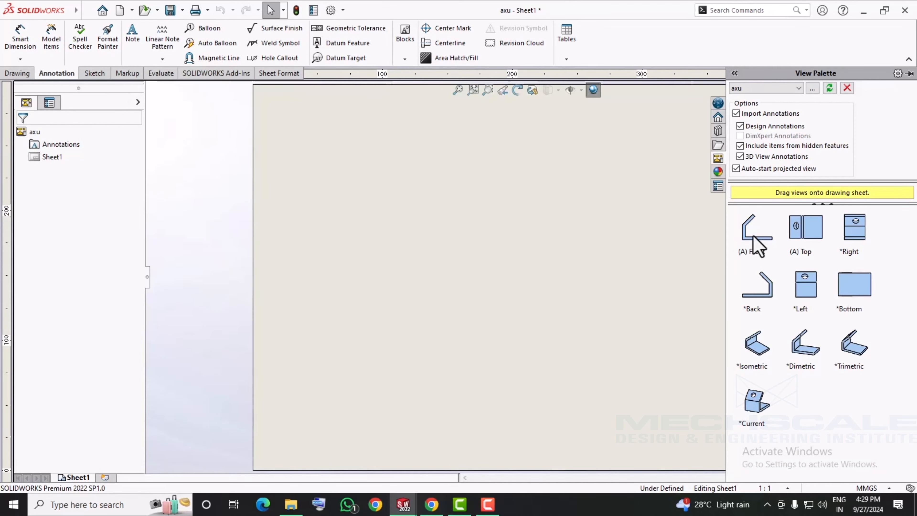
- Place the part's front view with its imported dimensions on the drawing sheet, without adding projected views
{"action": "left_click_drag", "start_coordinate": [756, 246], "coordinate": [423, 334]}
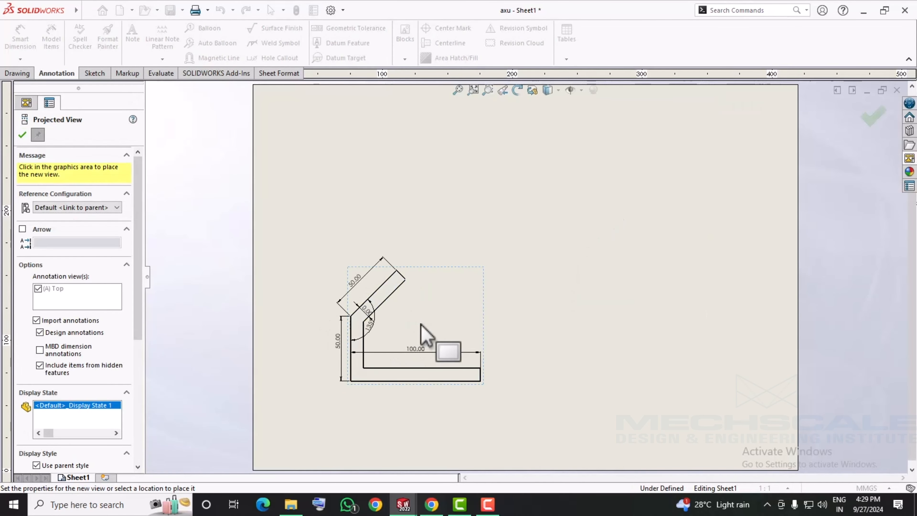
{"action": "left_click", "coordinate": [302, 288]}
{"action": "left_click", "coordinate": [22, 136]}
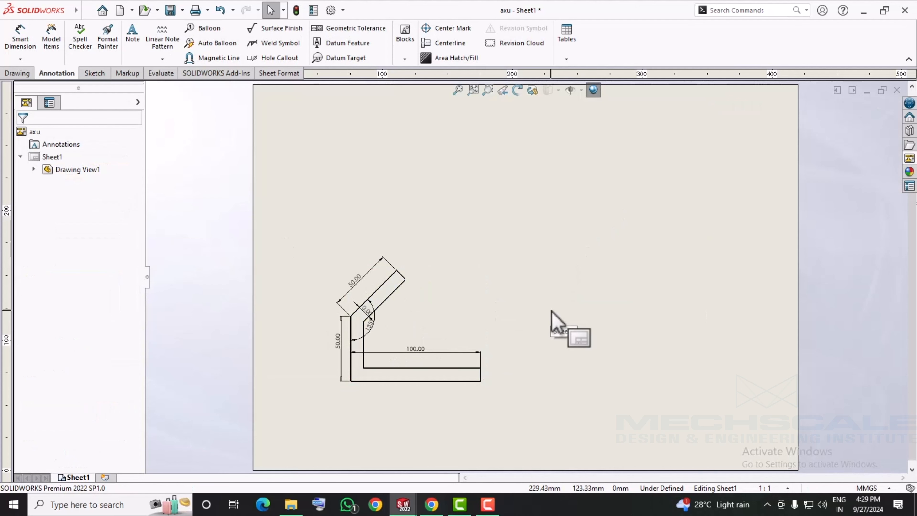
- Set the base's horizontal length dimension to 150 mm in the front view and rebuild the drawing
{"action": "scroll", "coordinate": [556, 319], "scroll_direction": "down", "scroll_amount": 2}
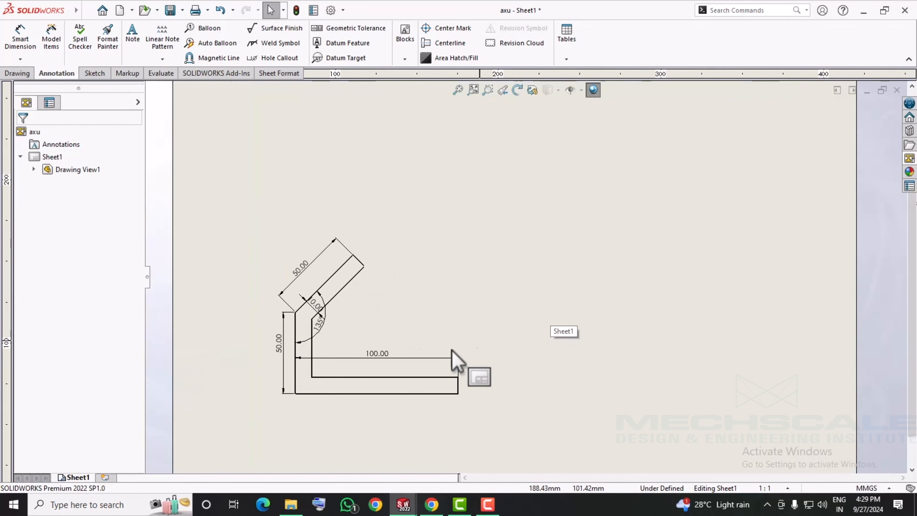
{"action": "scroll", "coordinate": [433, 364], "scroll_direction": "down", "scroll_amount": 1}
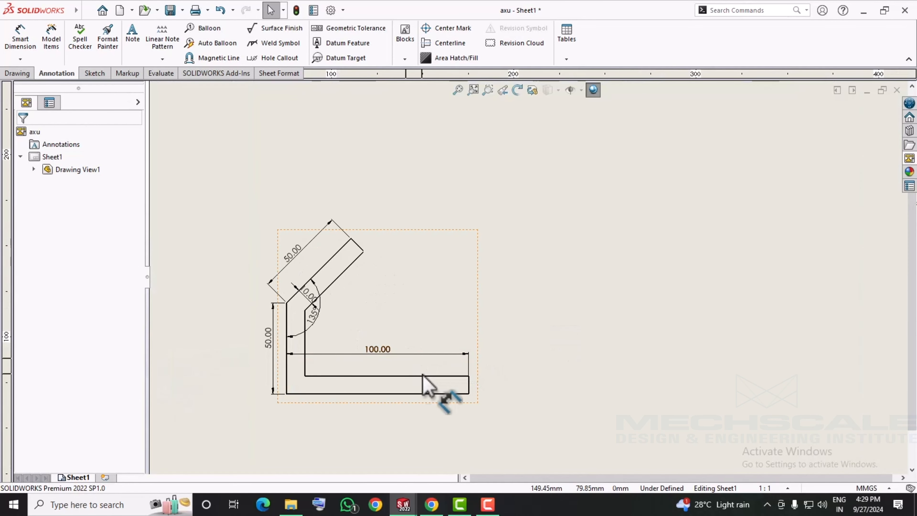
{"action": "scroll", "coordinate": [424, 370], "scroll_direction": "up", "scroll_amount": 3}
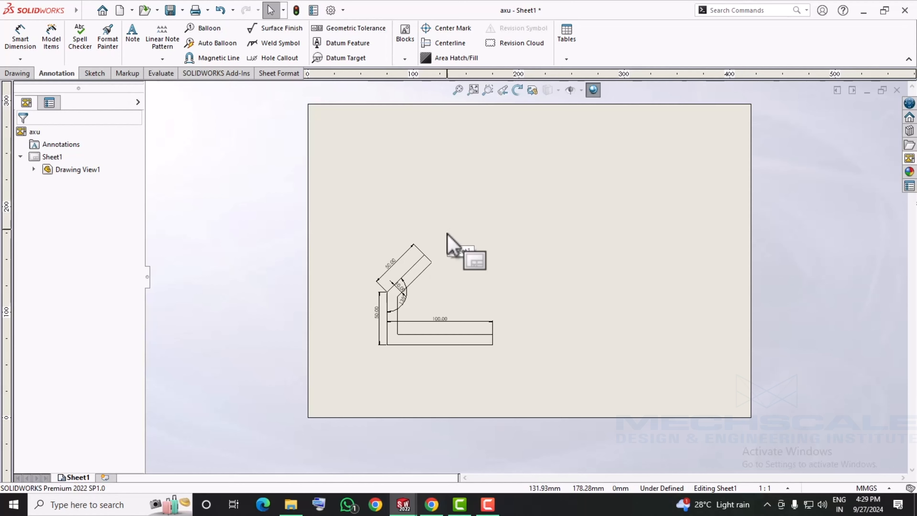
{"action": "scroll", "coordinate": [433, 299], "scroll_direction": "down", "scroll_amount": 3}
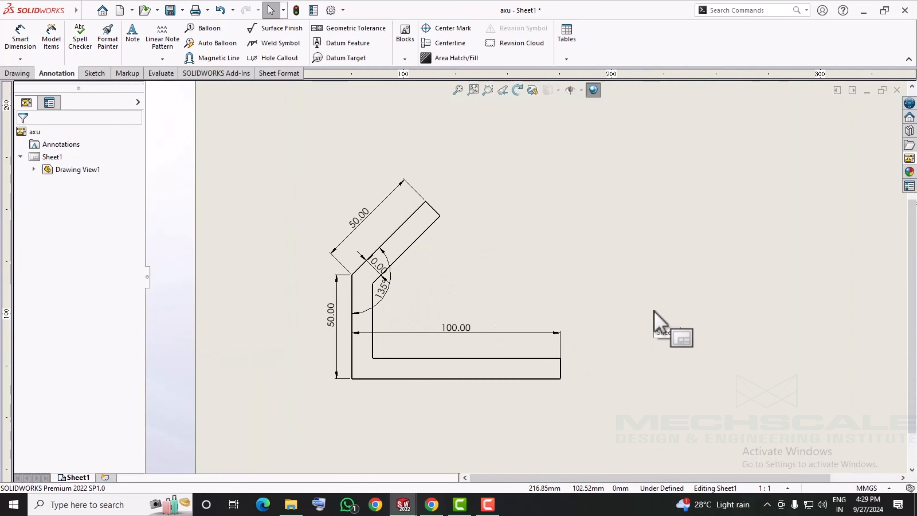
{"action": "mouse_move", "coordinate": [651, 315]}
{"action": "left_mouse_down"}
{"action": "mouse_move", "coordinate": [454, 328]}
{"action": "mouse_move", "coordinate": [41, 98]}
{"action": "left_mouse_up"}
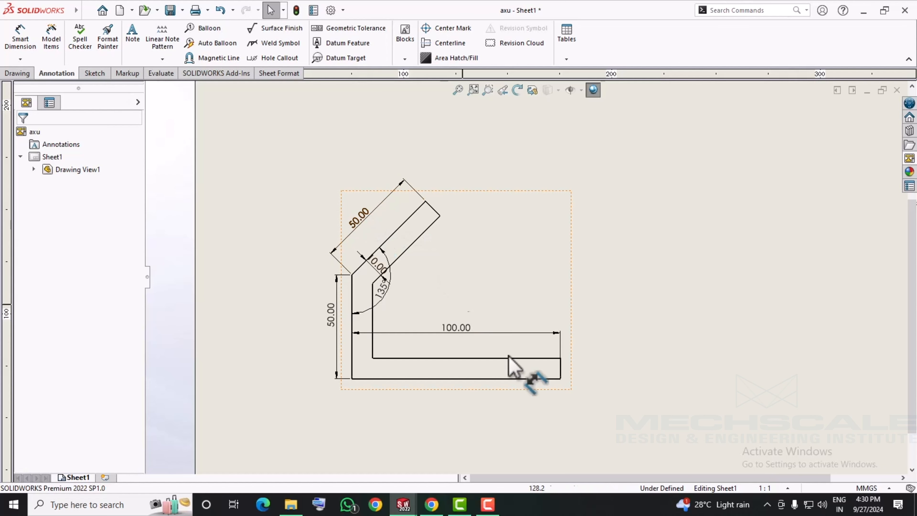
{"action": "double_click", "coordinate": [446, 329]}
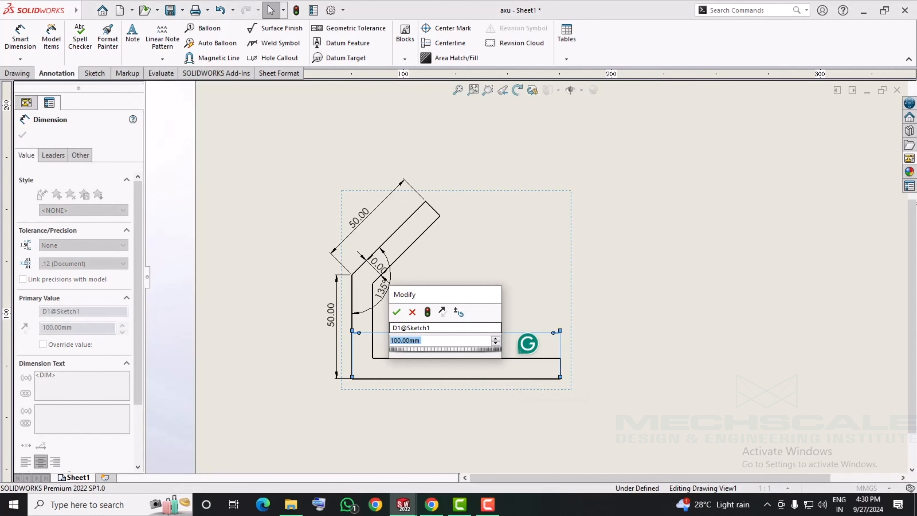
{"action": "type", "text": "150"}
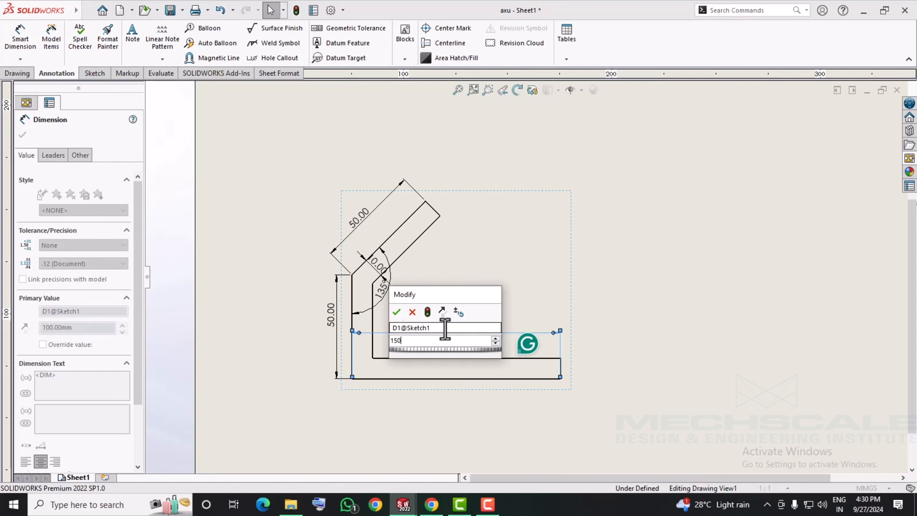
{"action": "left_click", "coordinate": [396, 314]}
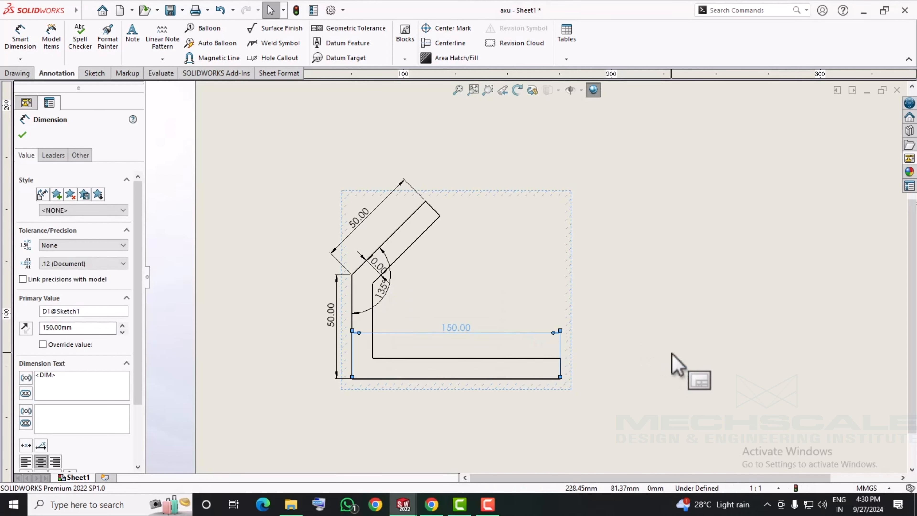
{"action": "left_click", "coordinate": [296, 11]}
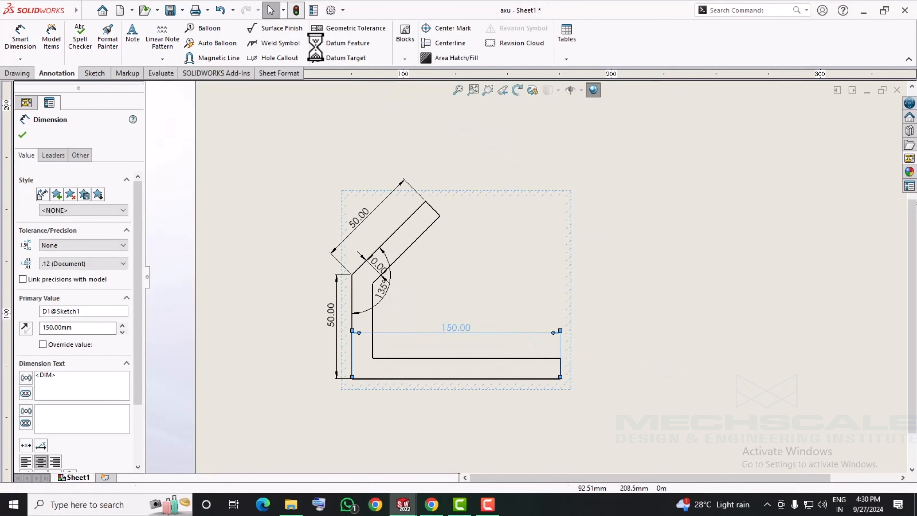
{"action": "left_click", "coordinate": [628, 173]}
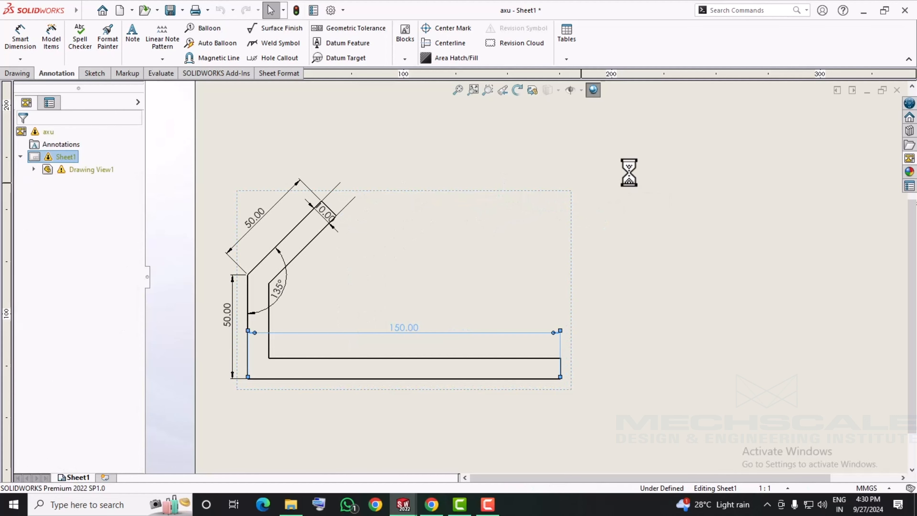
- Switch to the part window to inspect the lengthened base in 3D, and return to the drawing
{"action": "mouse_move", "coordinate": [404, 505]}
{"action": "left_click", "coordinate": [383, 469]}
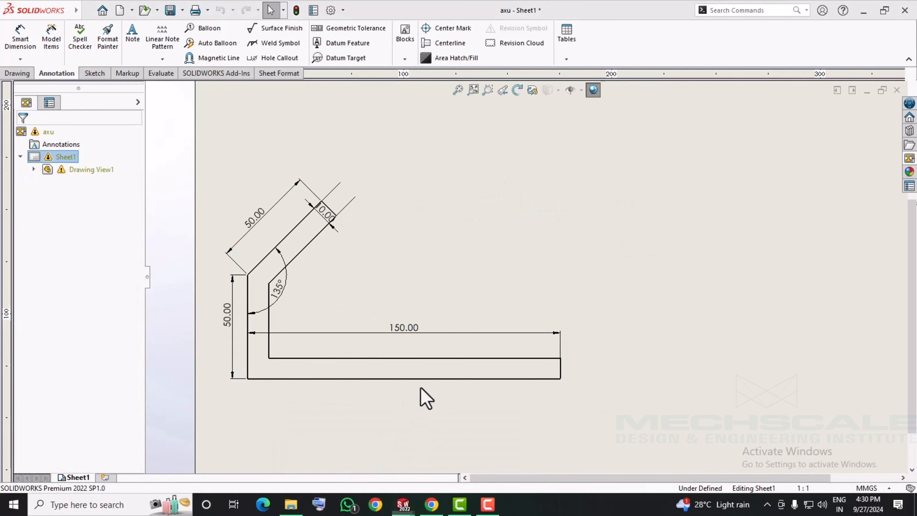
{"action": "middle_click_drag", "start_coordinate": [543, 366], "coordinate": [473, 404]}
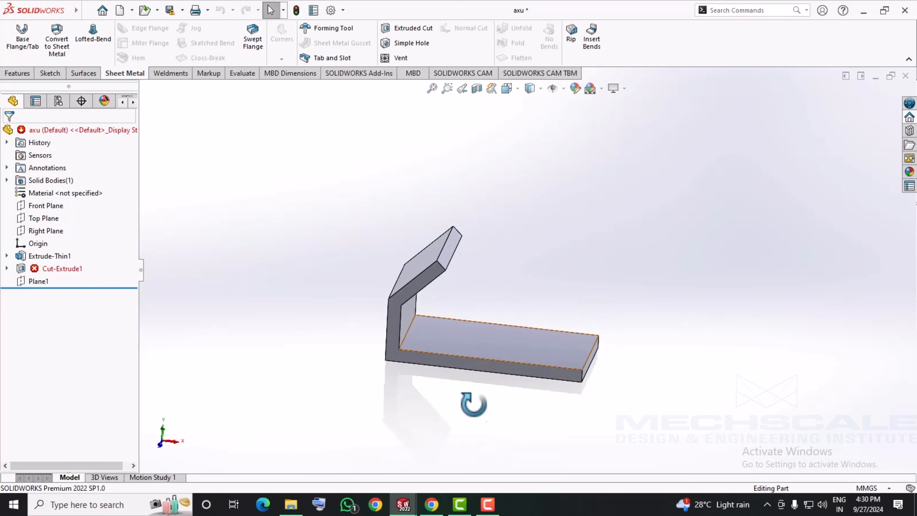
{"action": "mouse_move", "coordinate": [404, 505]}
{"action": "left_click", "coordinate": [416, 471]}
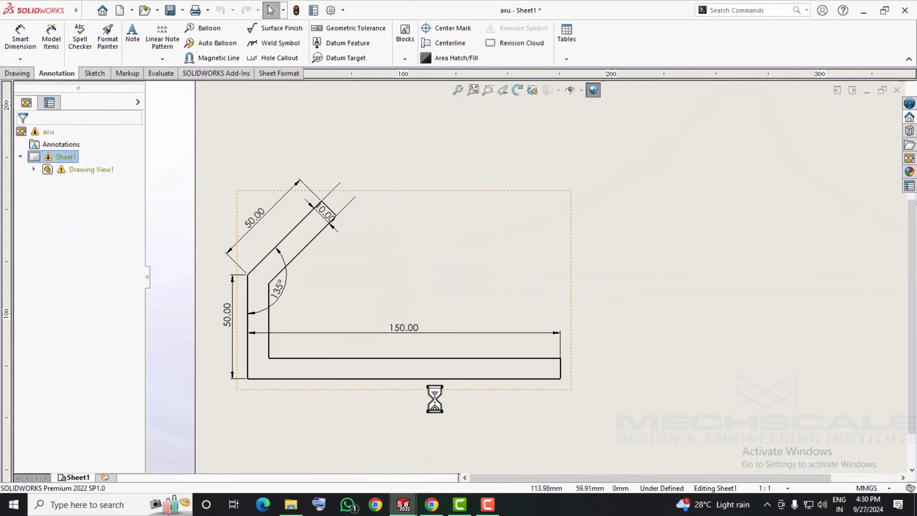
- Set the base's horizontal length dimension to 100 mm and rebuild the drawing
{"action": "left_click", "coordinate": [401, 328]}
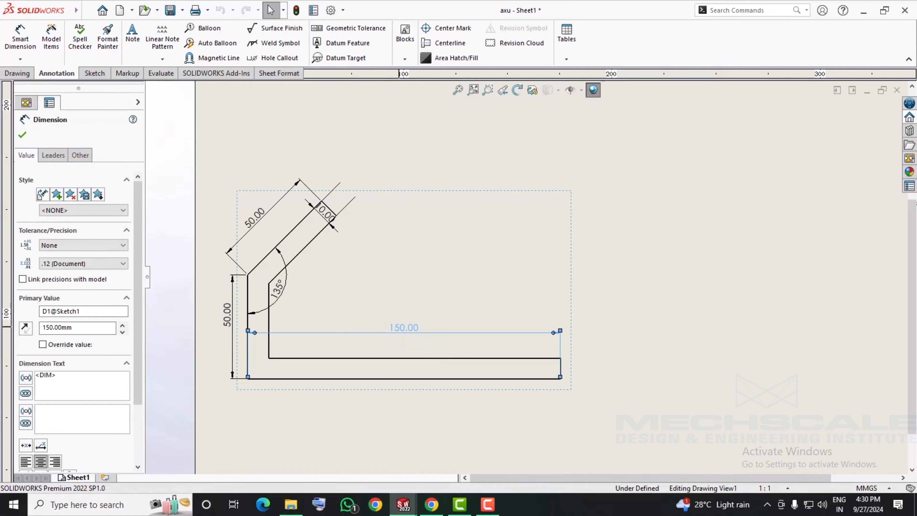
{"action": "double_click", "coordinate": [407, 331]}
{"action": "type", "text": "100"}
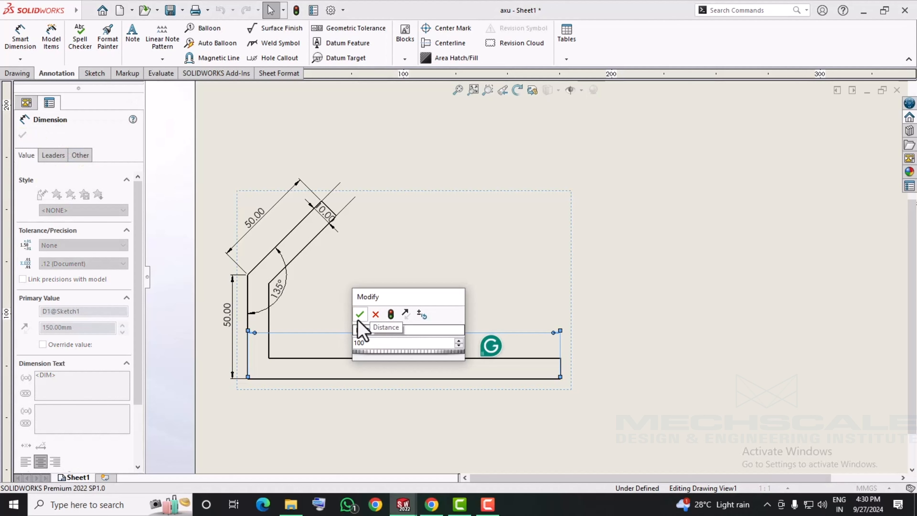
{"action": "left_click", "coordinate": [360, 314]}
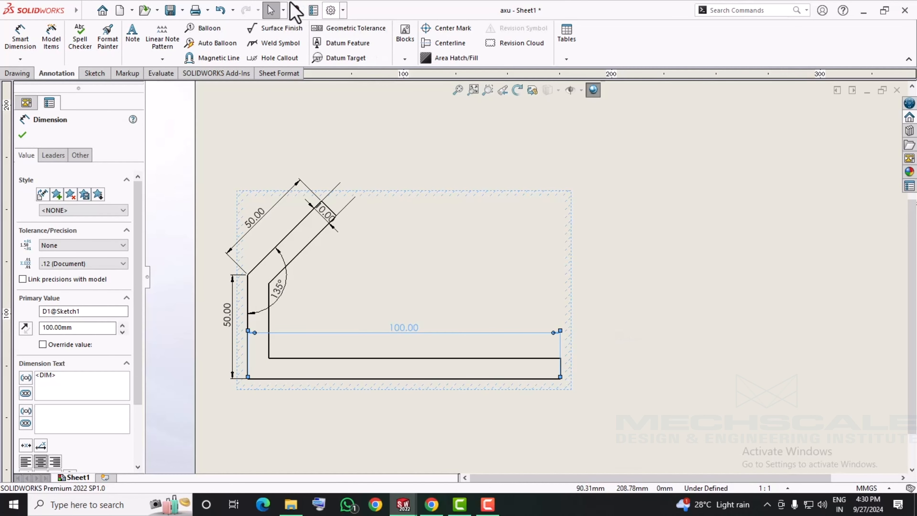
{"action": "left_click", "coordinate": [296, 11]}
{"action": "left_click", "coordinate": [626, 177]}
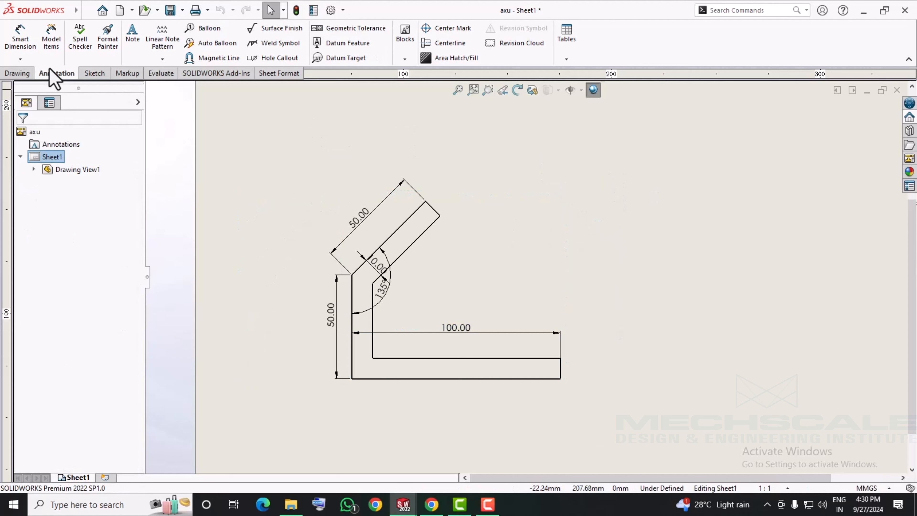
- Add a smart dimension for the base's bottom edge, placing it below the front view
{"action": "left_click", "coordinate": [20, 44]}
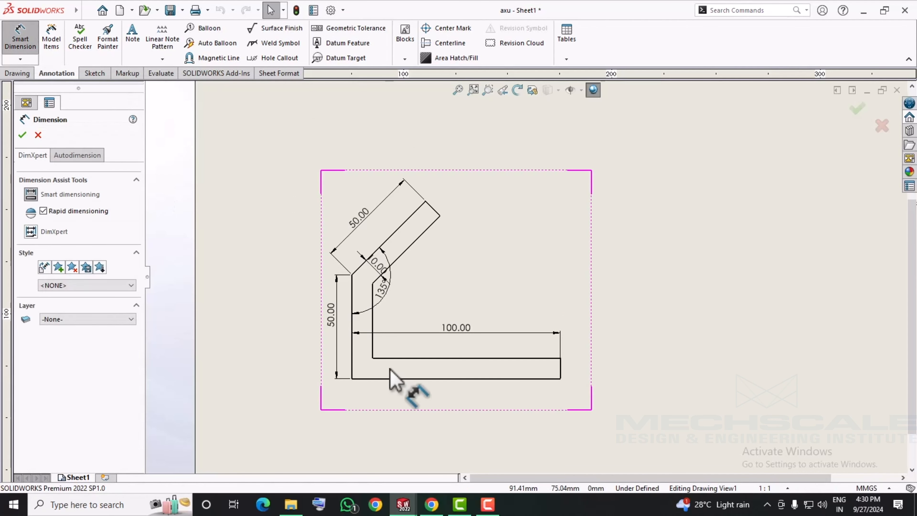
{"action": "left_click", "coordinate": [391, 379]}
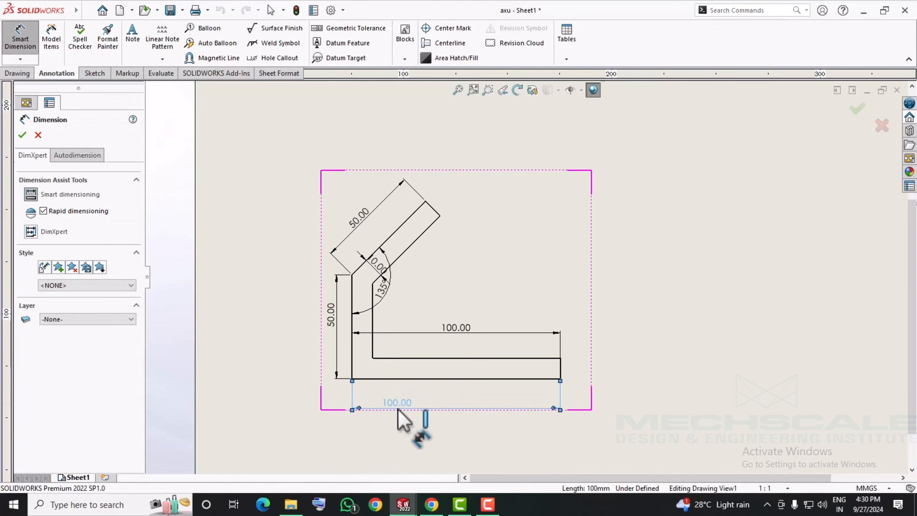
{"action": "left_click", "coordinate": [402, 410]}
{"action": "left_click", "coordinate": [23, 135]}
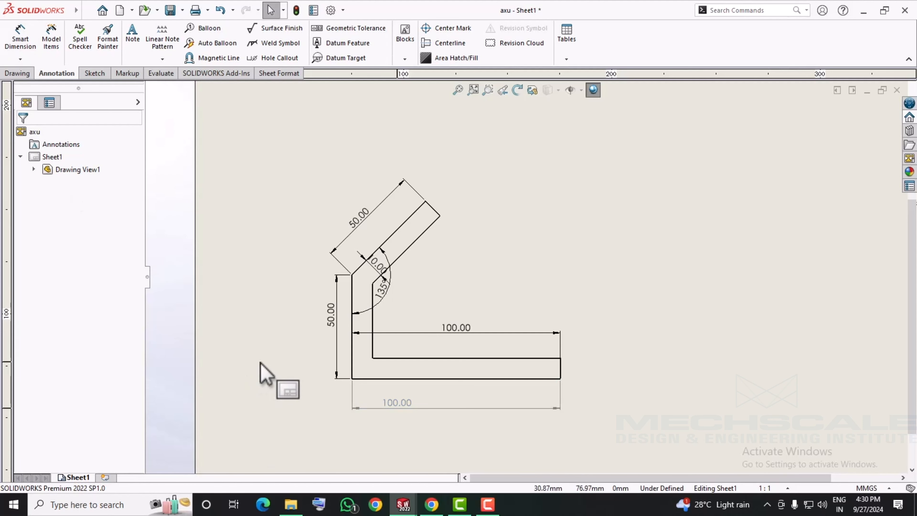
- Try parentheses on the dimension below the base, remove them, and add the suffix "mm" after its value
{"action": "scroll", "coordinate": [531, 394], "scroll_direction": "down", "scroll_amount": 1}
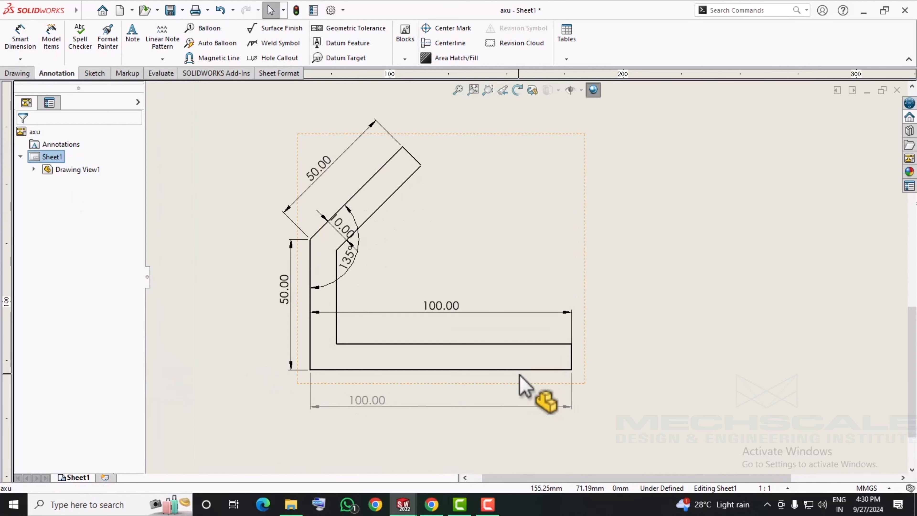
{"action": "left_click", "coordinate": [366, 400]}
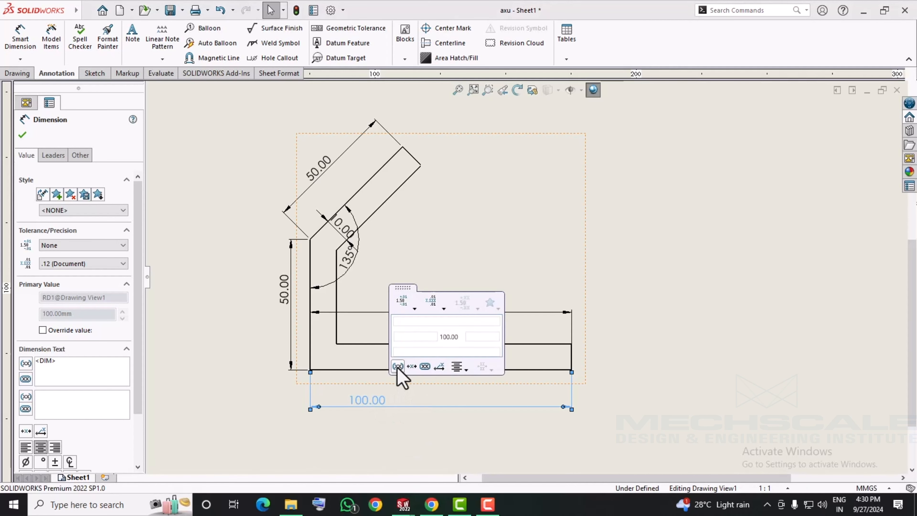
{"action": "left_click", "coordinate": [397, 366]}
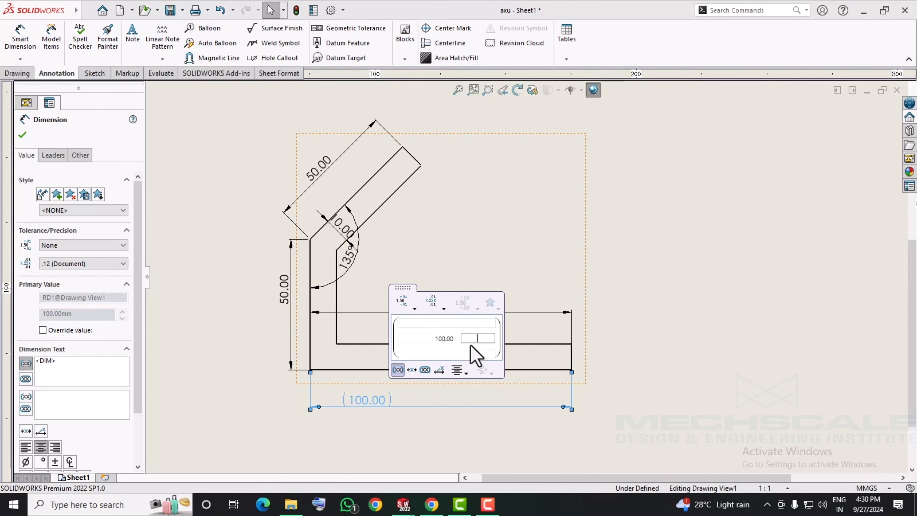
{"action": "left_click", "coordinate": [398, 369]}
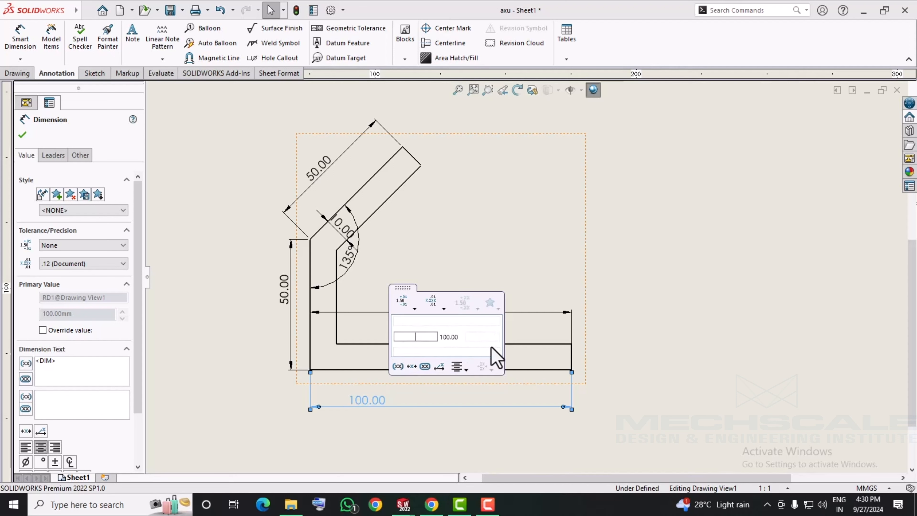
{"action": "left_click", "coordinate": [480, 337]}
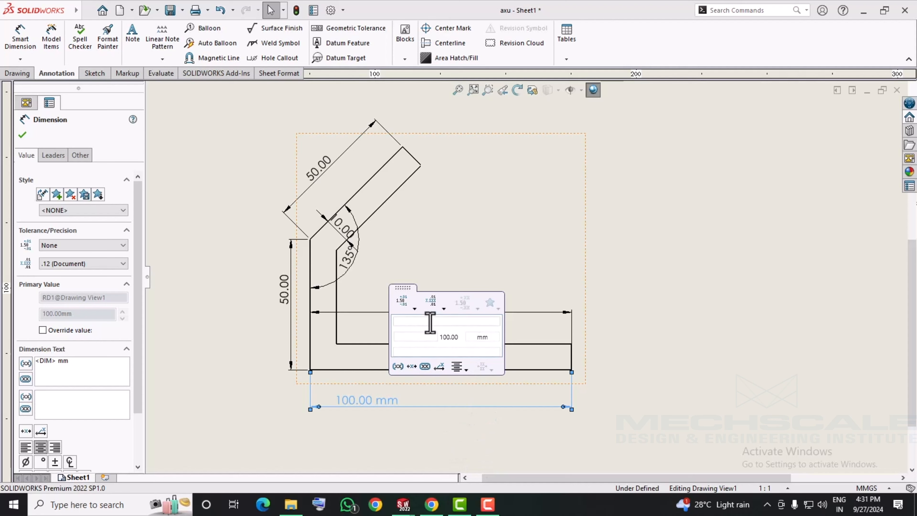
{"action": "left_click", "coordinate": [406, 307]}
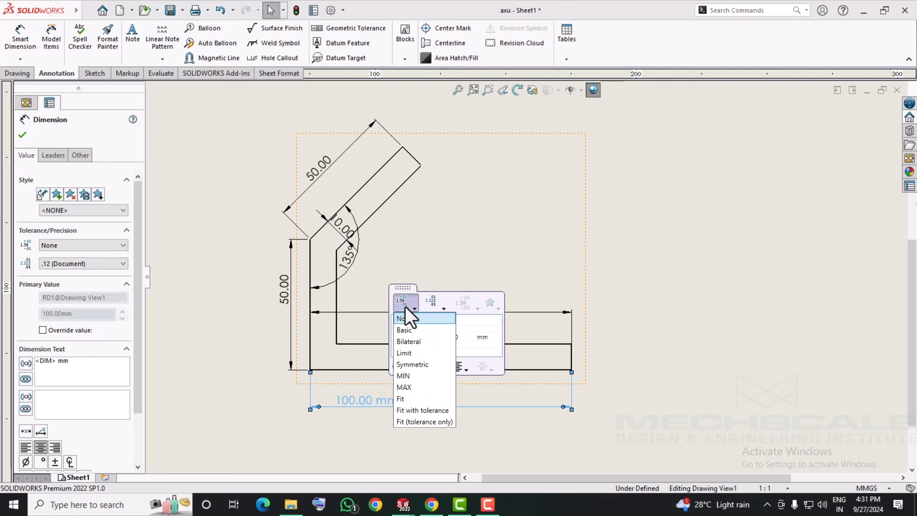
{"action": "left_click", "coordinate": [434, 308]}
{"action": "left_click", "coordinate": [436, 303]}
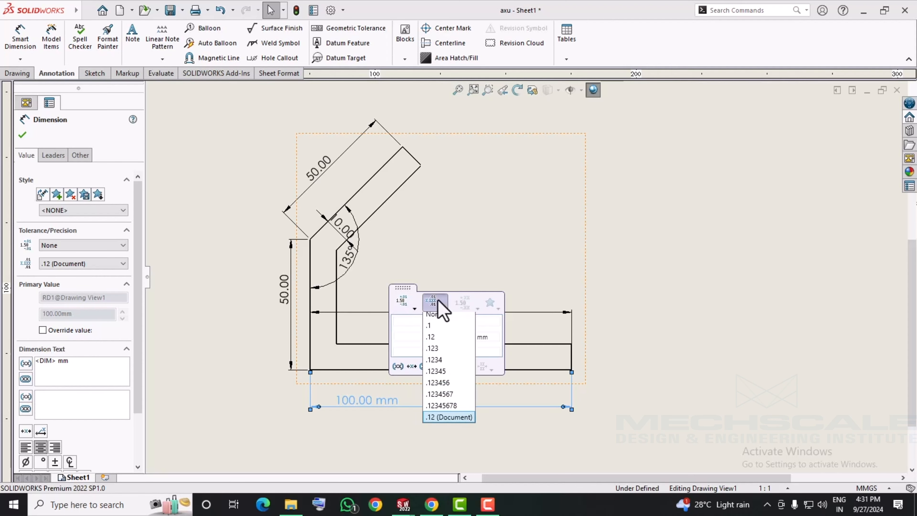
{"action": "left_click", "coordinate": [439, 303]}
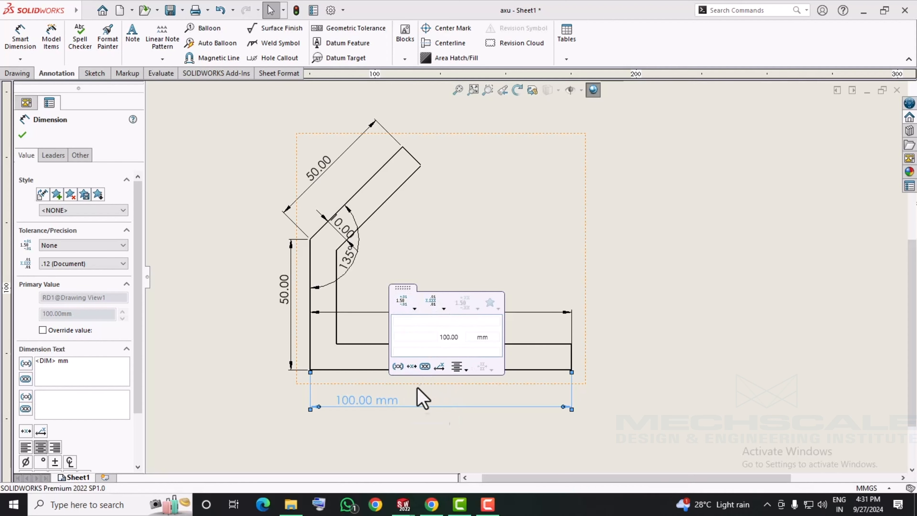
- Reposition the dimension with the mm suffix so it sits clearly below the base's bottom edge
{"action": "left_click", "coordinate": [400, 436]}
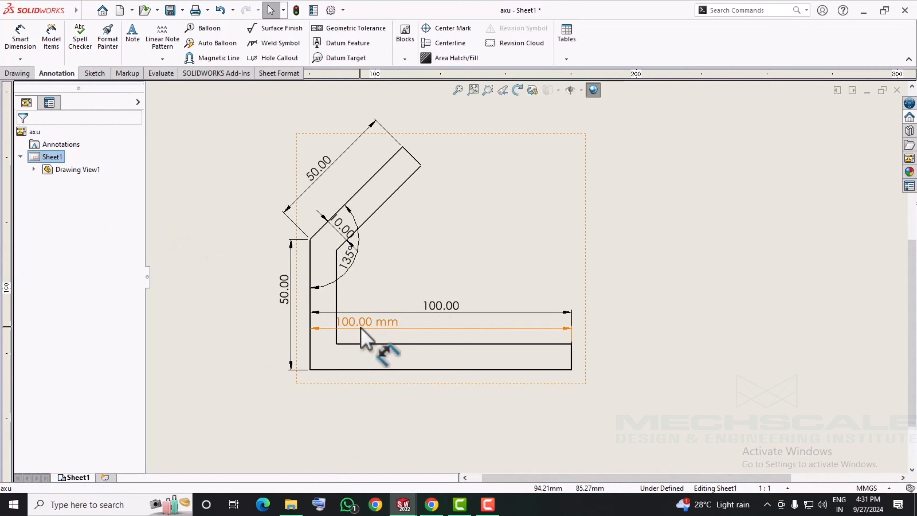
{"action": "left_click_drag", "start_coordinate": [362, 327], "coordinate": [382, 426]}
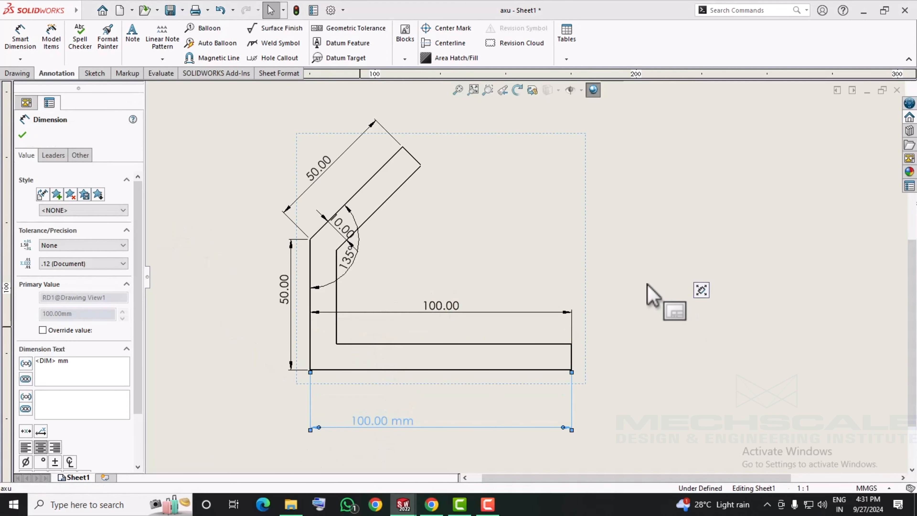
{"action": "left_click", "coordinate": [649, 297]}
- Project three views from the front view: a top view above it, a side view beside it, and an isometric view diagonally
{"action": "scroll", "coordinate": [426, 235], "scroll_direction": "up", "scroll_amount": 7}
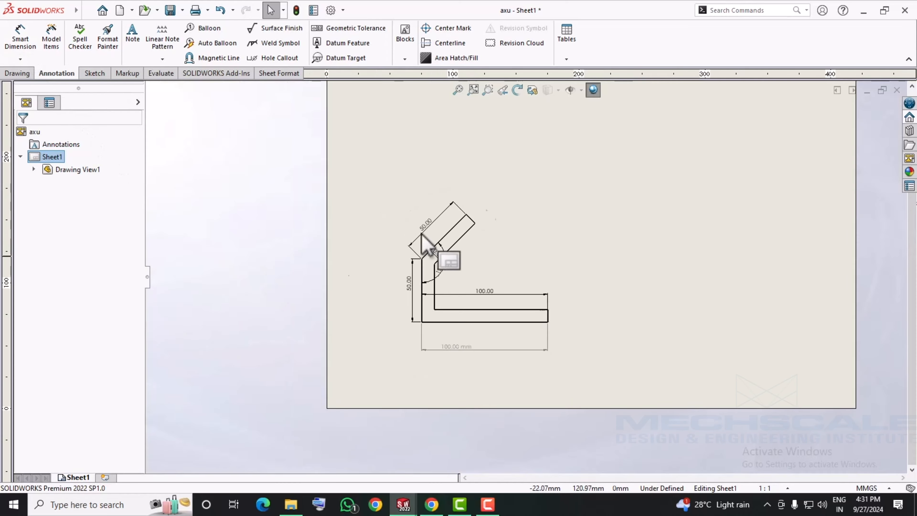
{"action": "scroll", "coordinate": [545, 190], "scroll_direction": "down", "scroll_amount": 2}
{"action": "left_click", "coordinate": [4, 71]}
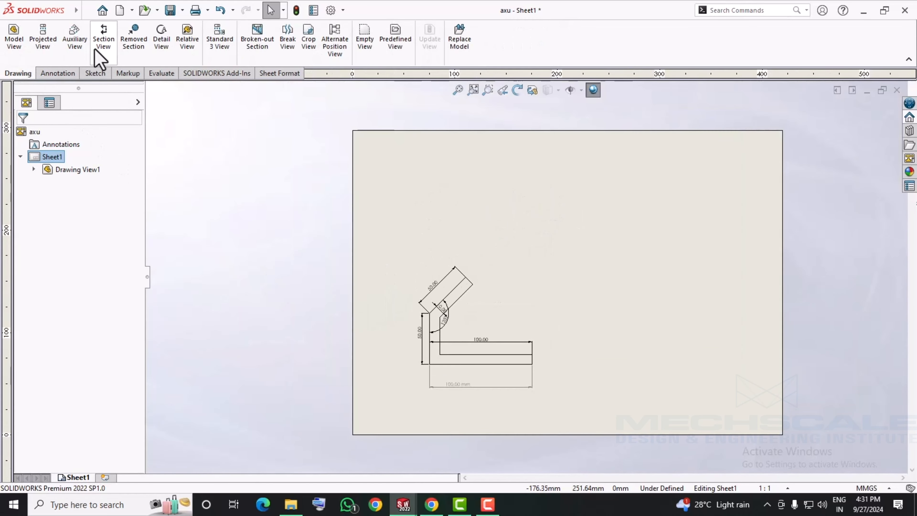
{"action": "left_click", "coordinate": [42, 39]}
{"action": "left_click", "coordinate": [428, 342]}
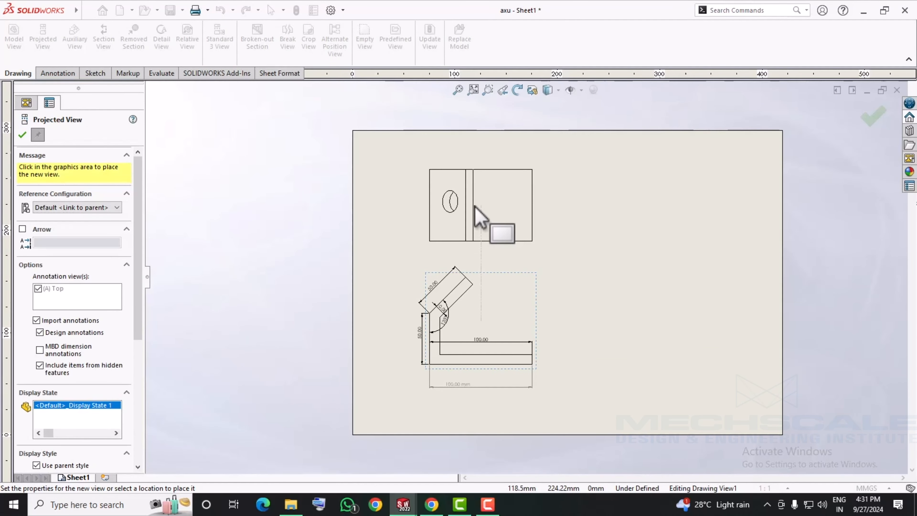
{"action": "left_click", "coordinate": [616, 341]}
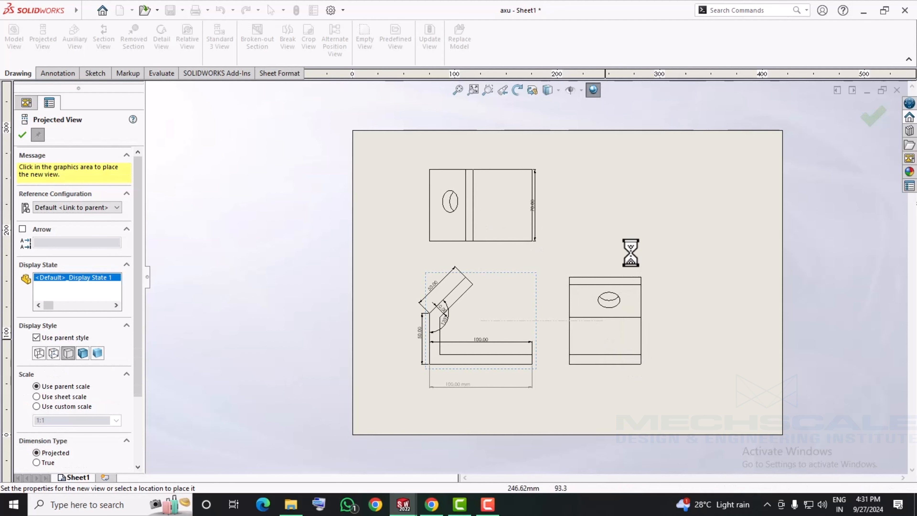
{"action": "left_click", "coordinate": [647, 240]}
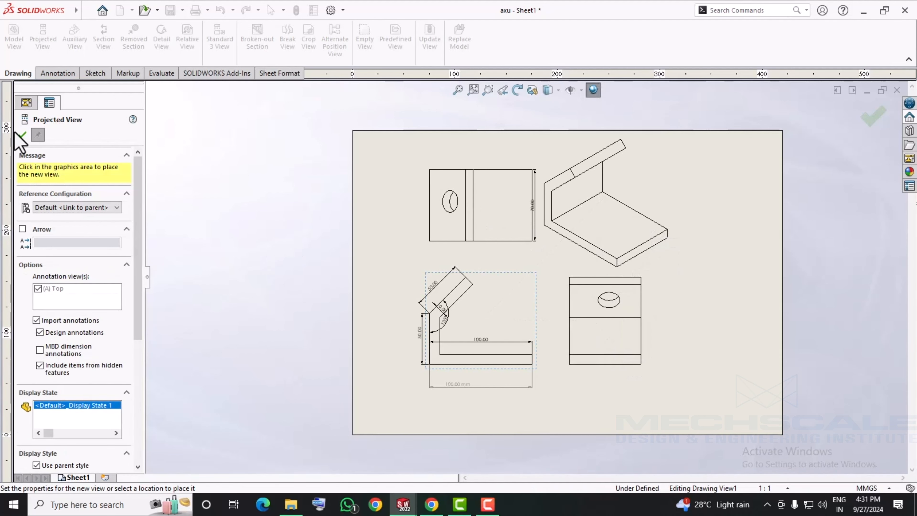
{"action": "left_click", "coordinate": [25, 134]}
- Delete all the dimensions on the front view
{"action": "scroll", "coordinate": [592, 245], "scroll_direction": "down", "scroll_amount": 2}
{"action": "scroll", "coordinate": [527, 278], "scroll_direction": "up", "scroll_amount": 2}
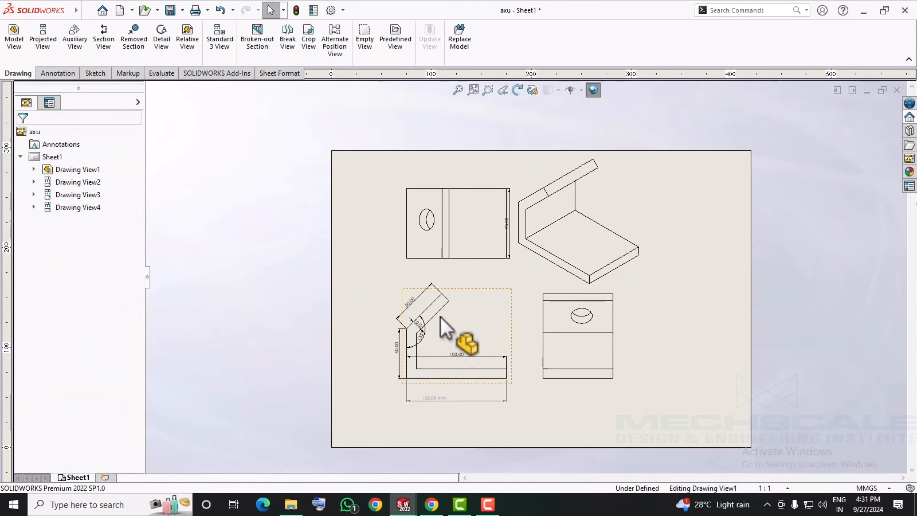
{"action": "left_click_drag", "start_coordinate": [287, 300], "coordinate": [600, 477]}
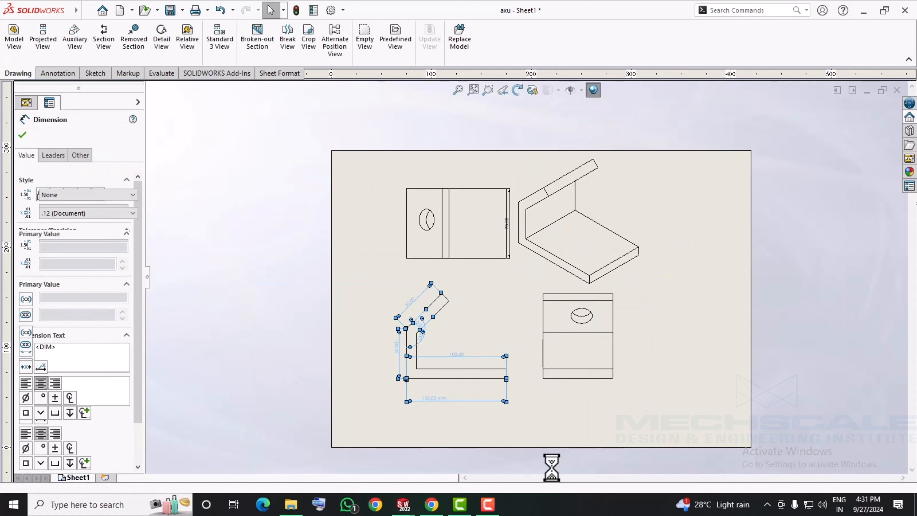
{"action": "key", "text": "Delete"}
- Autodimension the front view with baseline schemes from its left and bottom edges, placing dimensions below and right of the view
{"action": "scroll", "coordinate": [451, 419], "scroll_direction": "down", "scroll_amount": 2}
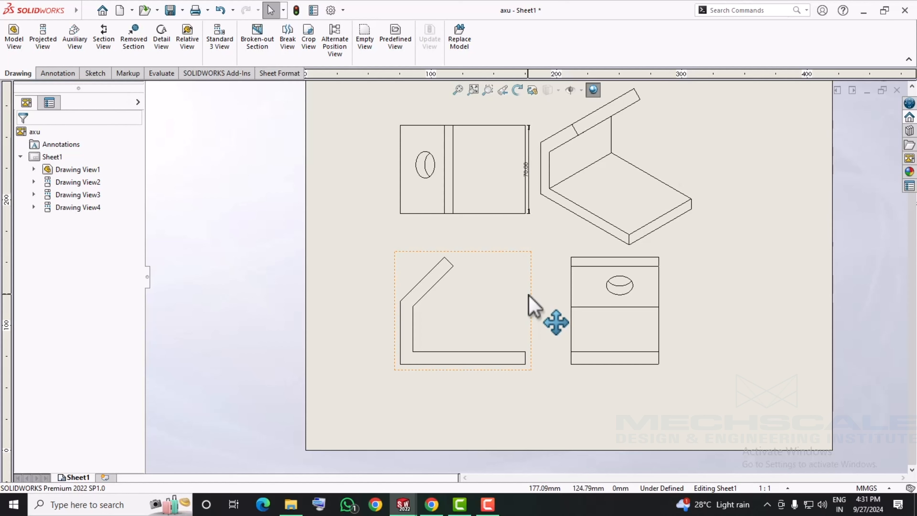
{"action": "left_click", "coordinate": [56, 74]}
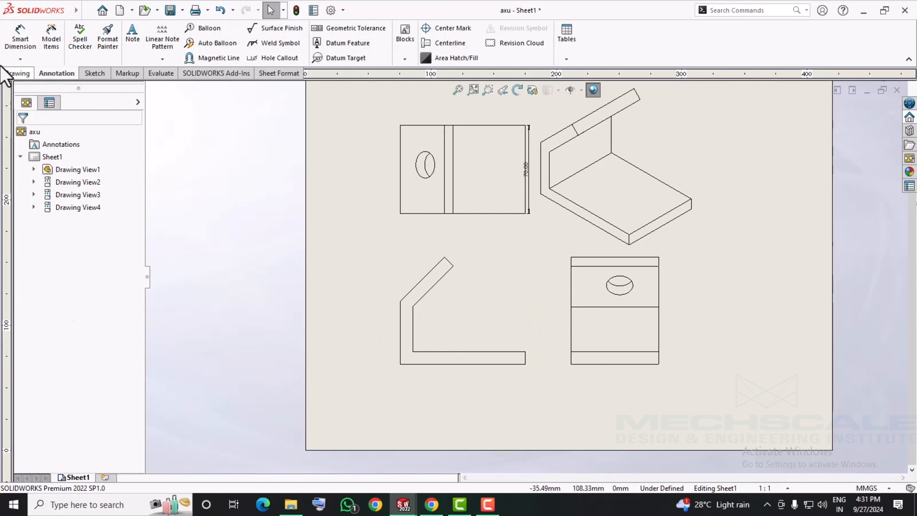
{"action": "left_click", "coordinate": [11, 50]}
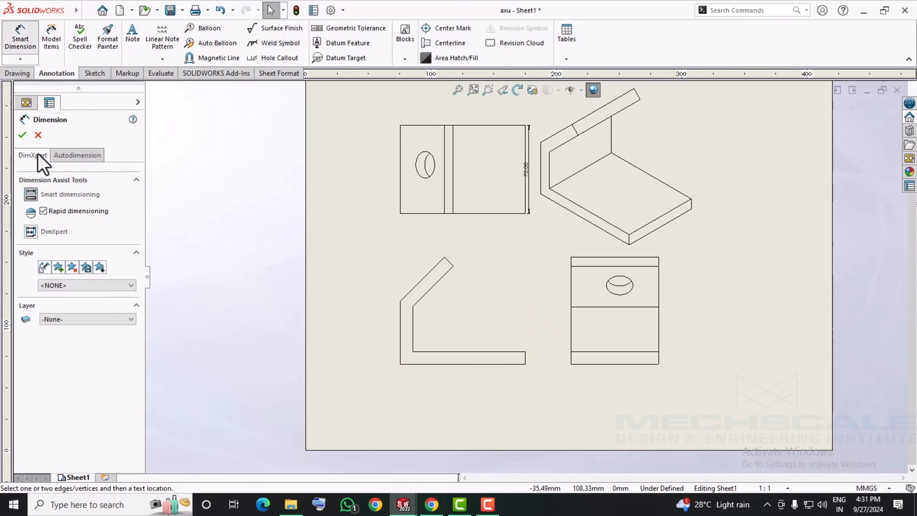
{"action": "left_click", "coordinate": [74, 156]}
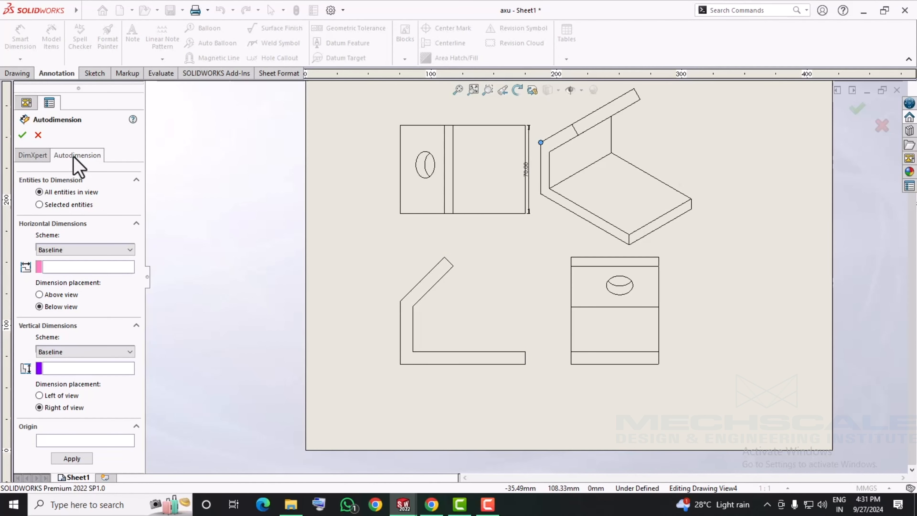
{"action": "left_click", "coordinate": [407, 375]}
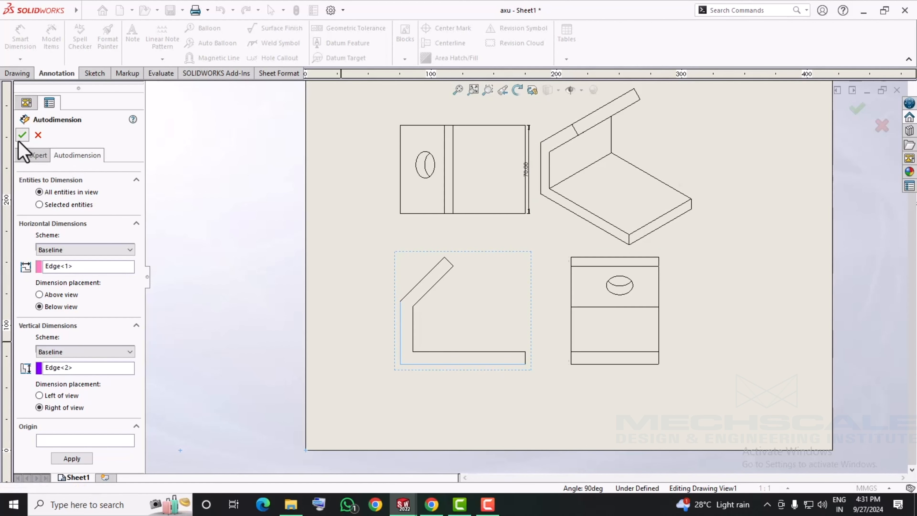
{"action": "left_click", "coordinate": [22, 135]}
- Move the 35.36 horizontal dimension of the front view below the other baseline dimensions
{"action": "scroll", "coordinate": [374, 372], "scroll_direction": "up", "scroll_amount": 3}
{"action": "scroll", "coordinate": [540, 322], "scroll_direction": "down", "scroll_amount": 2}
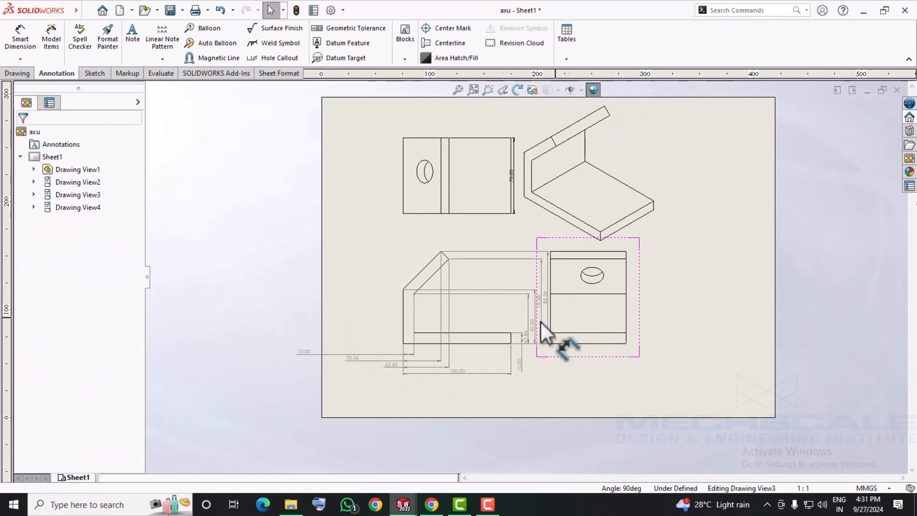
{"action": "scroll", "coordinate": [484, 344], "scroll_direction": "down", "scroll_amount": 2}
{"action": "left_click_drag", "start_coordinate": [318, 369], "coordinate": [284, 417]}
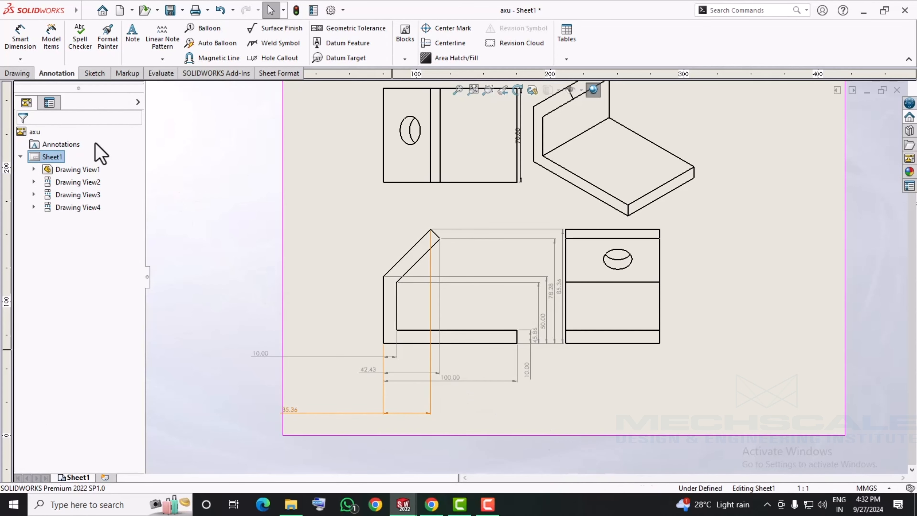
- Insert model item dimensions into the front view, accepting the entire model as the import source
{"action": "left_click", "coordinate": [49, 41]}
{"action": "left_click", "coordinate": [413, 314]}
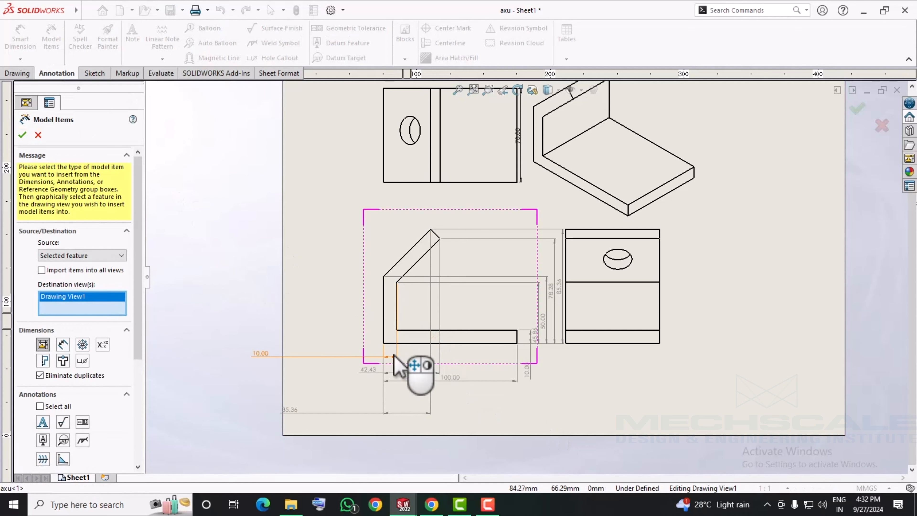
{"action": "left_click", "coordinate": [22, 135]}
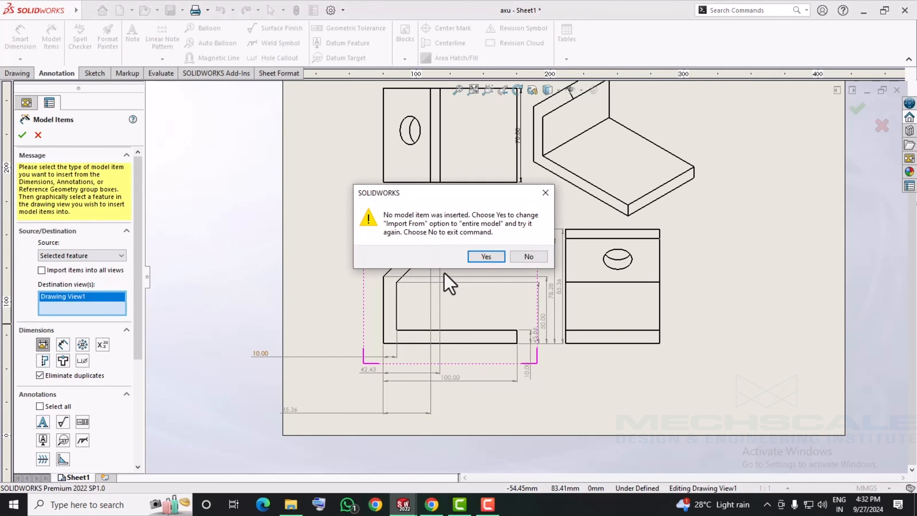
{"action": "left_click", "coordinate": [485, 257]}
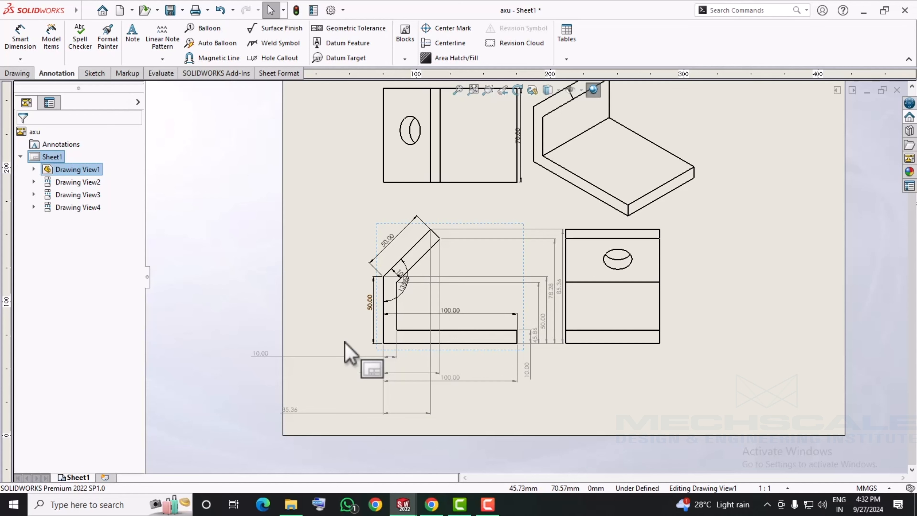
- Add a note reading "Front view" on the sheet beside the isometric view
{"action": "scroll", "coordinate": [593, 303], "scroll_direction": "up", "scroll_amount": 4}
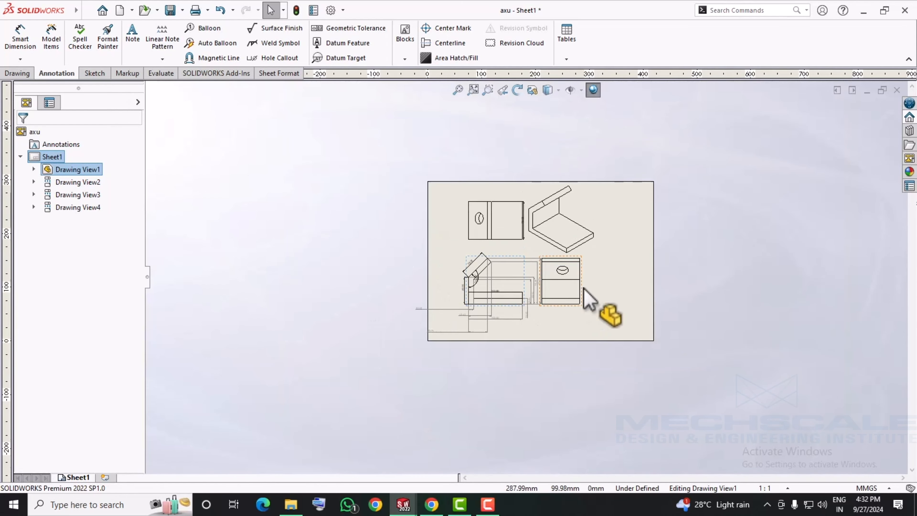
{"action": "scroll", "coordinate": [614, 250], "scroll_direction": "down", "scroll_amount": 3}
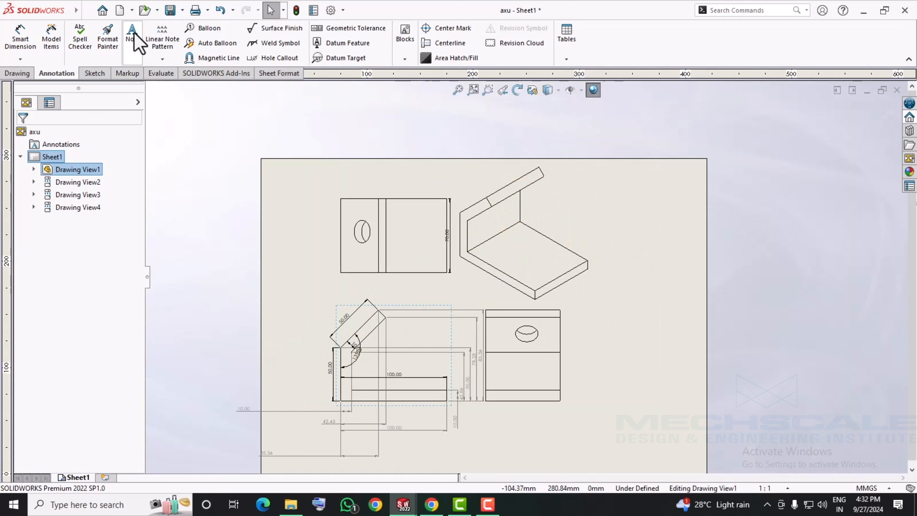
{"action": "left_click", "coordinate": [130, 54]}
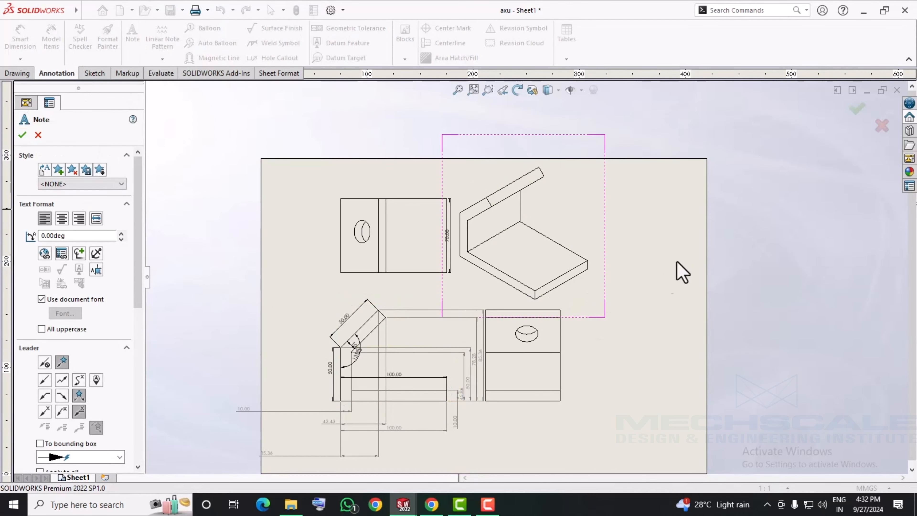
{"action": "left_click", "coordinate": [617, 205]}
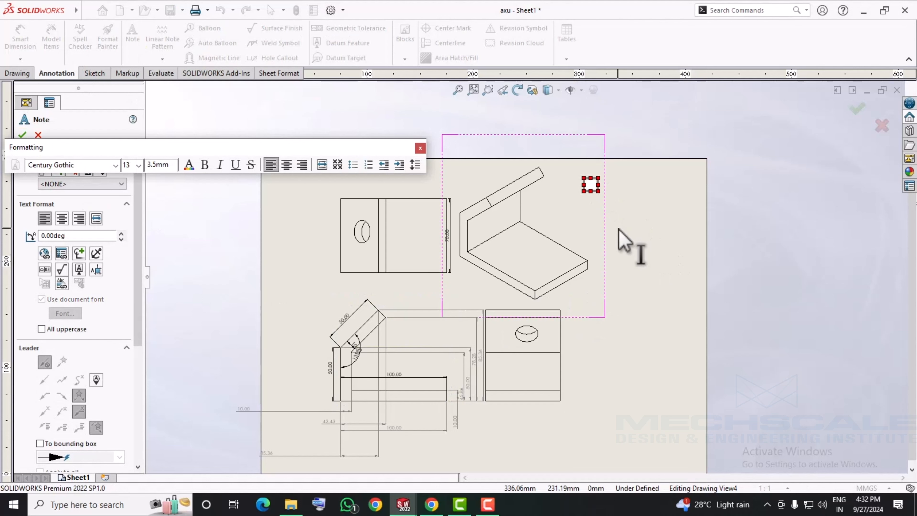
{"action": "type", "text": "Front view"}
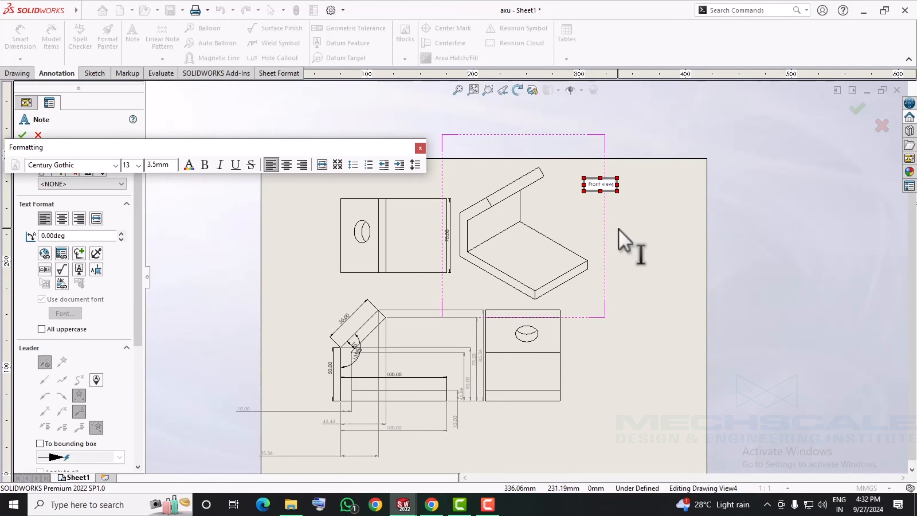
{"action": "left_click", "coordinate": [411, 117]}
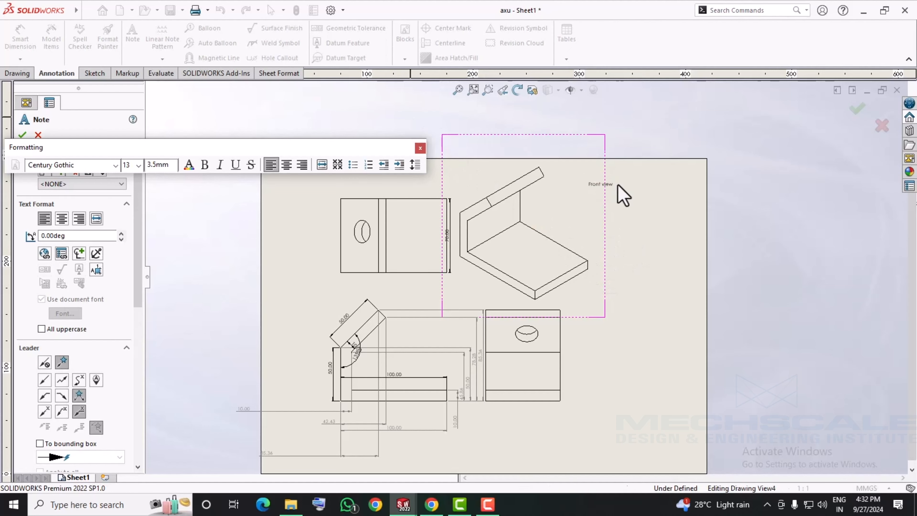
{"action": "scroll", "coordinate": [621, 186], "scroll_direction": "down", "scroll_amount": 2}
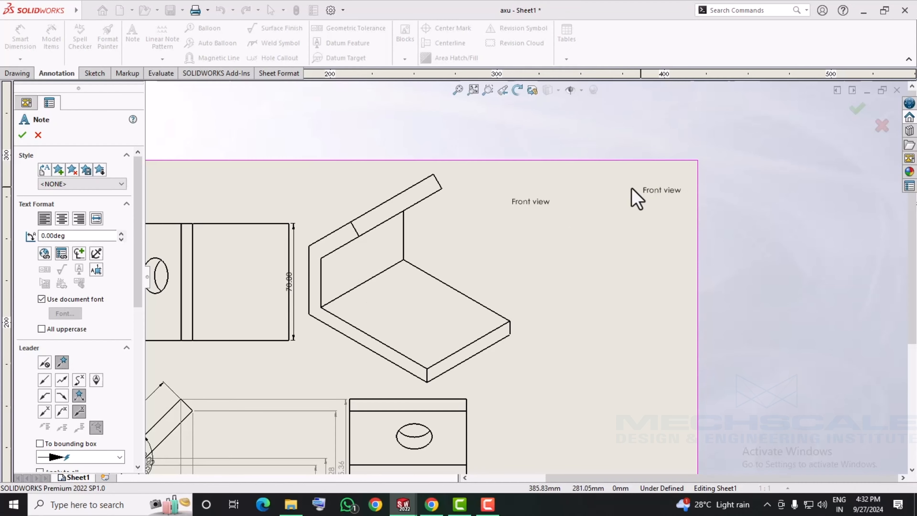
{"action": "left_click", "coordinate": [22, 135]}
- Remove the duplicate "Front view" note with the leader and move the plain one farther right of the isometric view
{"action": "scroll", "coordinate": [563, 226], "scroll_direction": "down", "scroll_amount": 3}
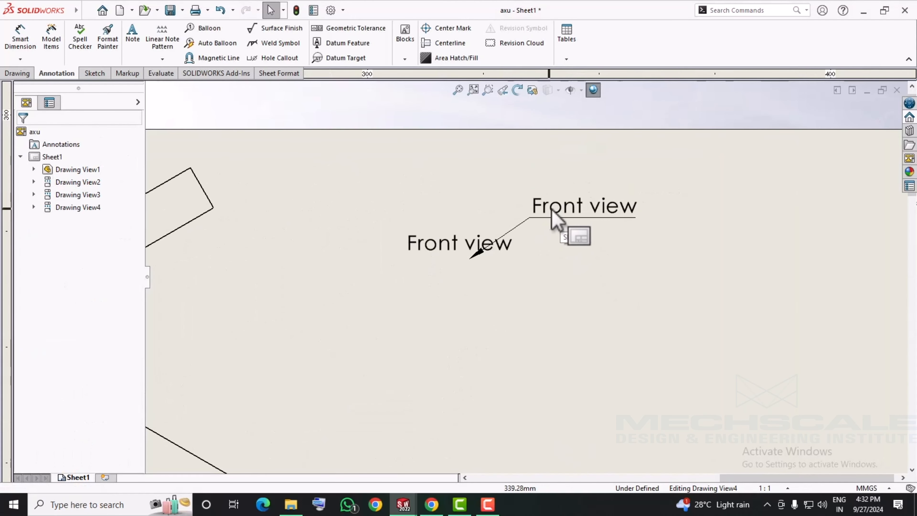
{"action": "left_click", "coordinate": [573, 198]}
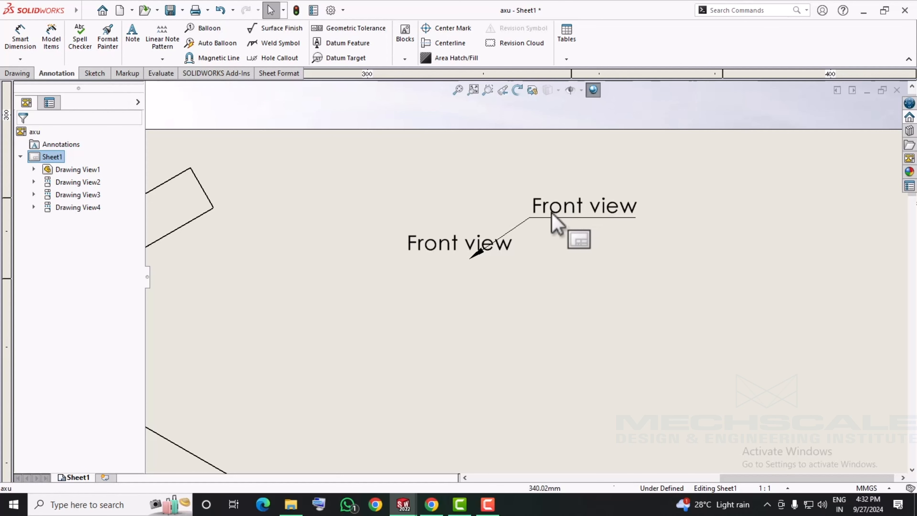
{"action": "left_click_drag", "start_coordinate": [430, 244], "coordinate": [690, 335]}
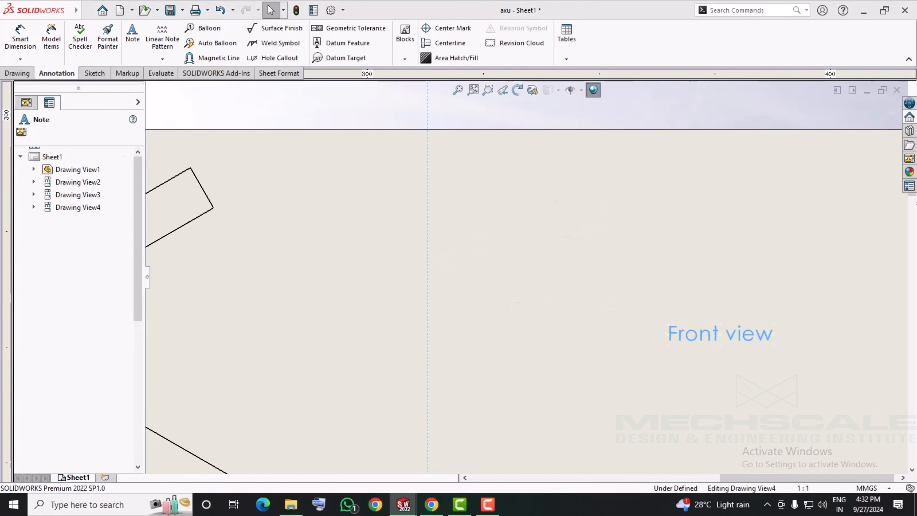
{"action": "scroll", "coordinate": [524, 278], "scroll_direction": "up", "scroll_amount": 5}
{"action": "left_click", "coordinate": [573, 234]}
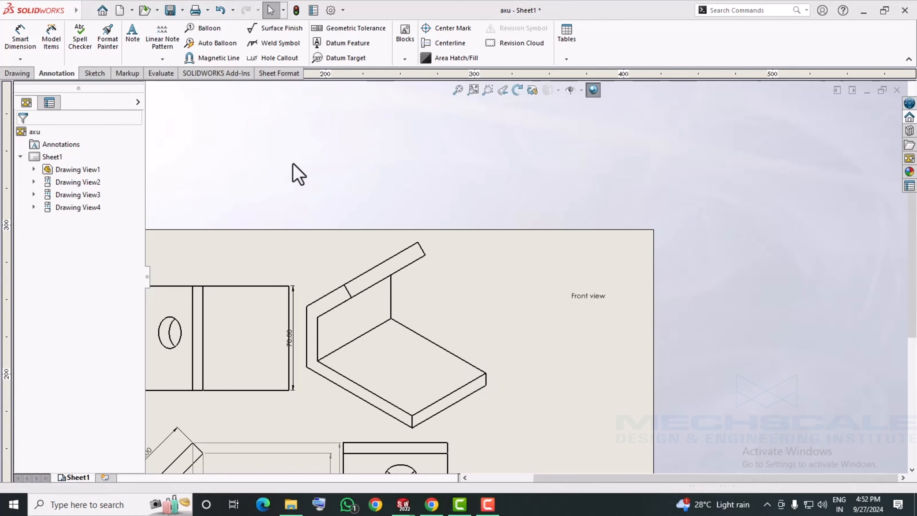
- Switch from the bracket drawing to the open Assem1 assembly document
{"action": "scroll", "coordinate": [397, 178], "scroll_direction": "up", "scroll_amount": 3}
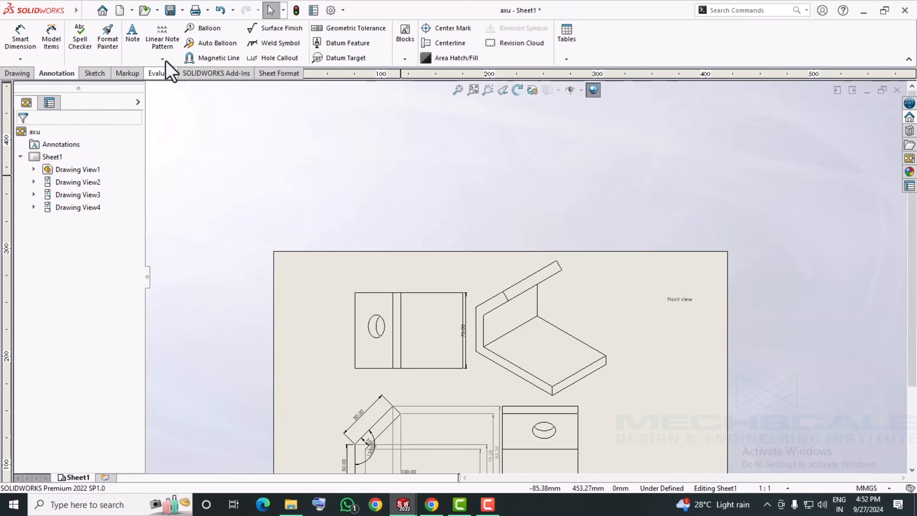
{"action": "scroll", "coordinate": [464, 318], "scroll_direction": "up", "scroll_amount": 2}
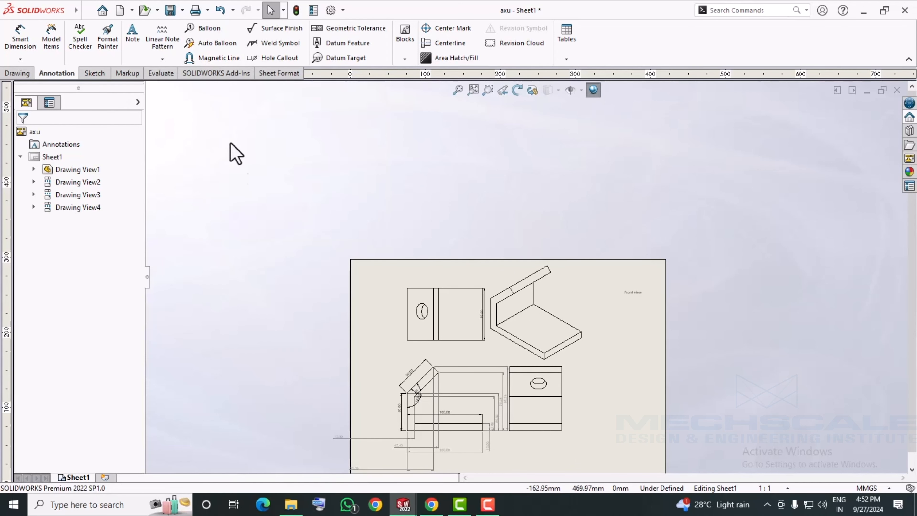
{"action": "scroll", "coordinate": [769, 469], "scroll_direction": "down", "scroll_amount": 2}
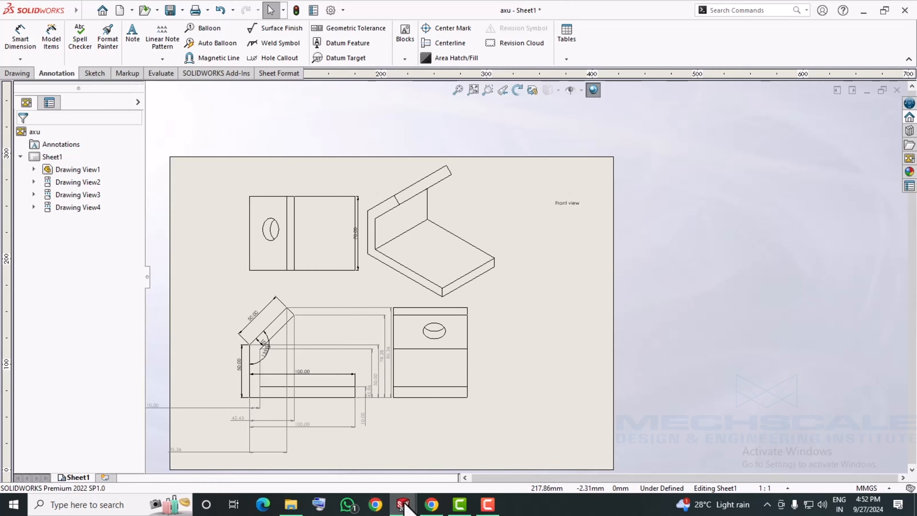
{"action": "mouse_move", "coordinate": [404, 504]}
{"action": "left_click", "coordinate": [527, 457]}
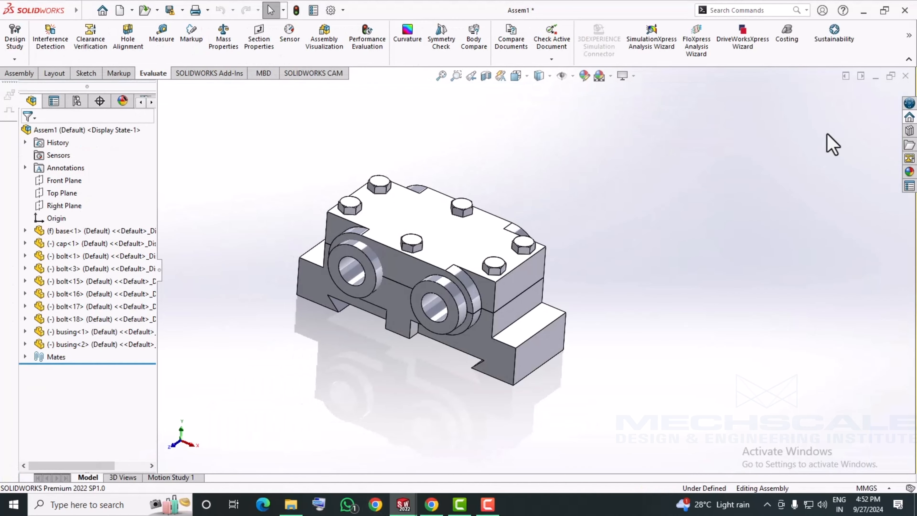
- Make a drawing from the Assem1 assembly, choosing to open its existing drawing file of the same name
{"action": "middle_click_drag", "start_coordinate": [327, 238], "coordinate": [312, 183]}
{"action": "left_click", "coordinate": [132, 10]}
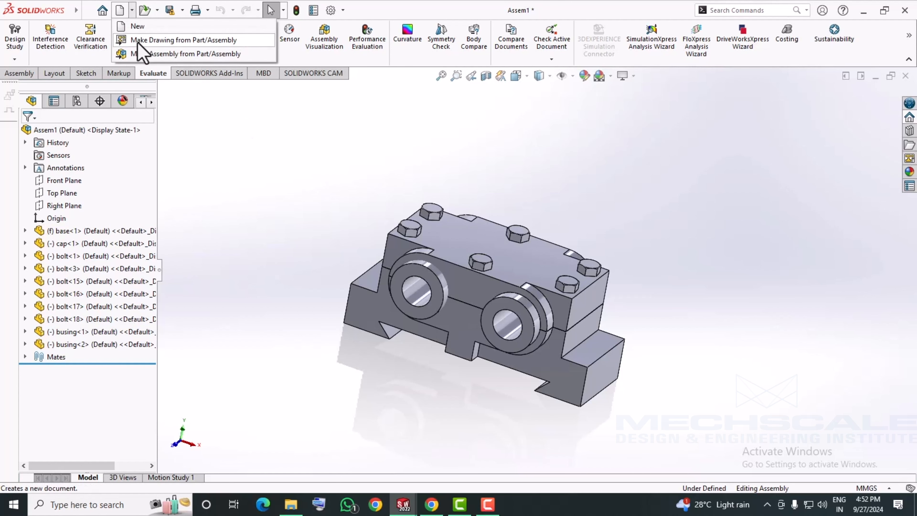
{"action": "left_click", "coordinate": [155, 36]}
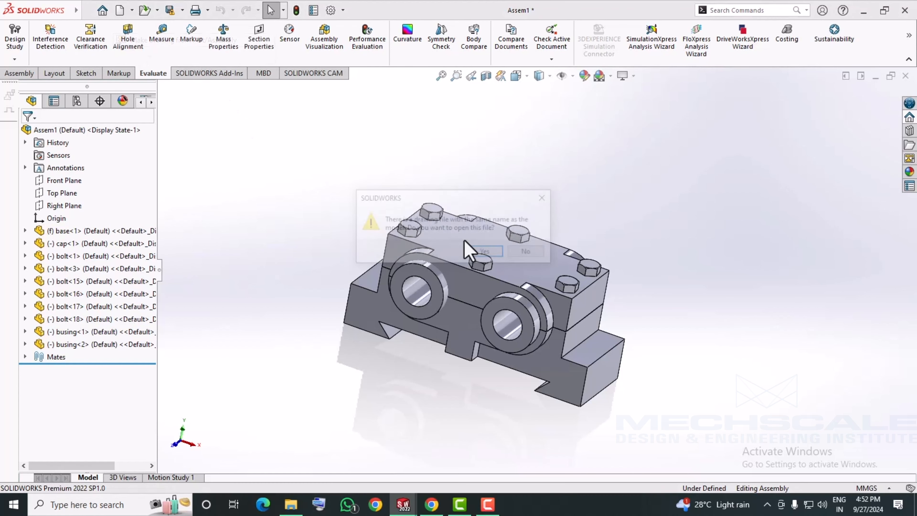
{"action": "left_click", "coordinate": [486, 252]}
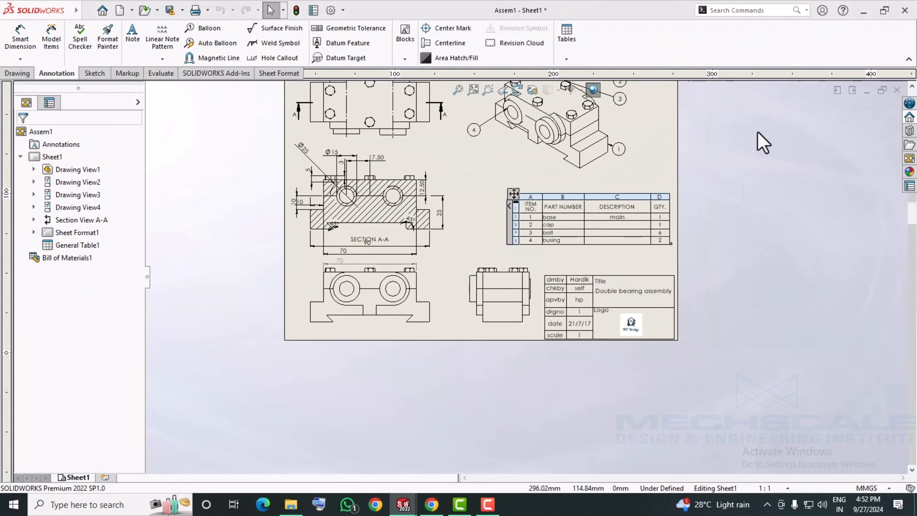
- Close the existing Assem1 drawing without saving and make a new A3 (ISO) drawing from the assembly, declining to open the existing file
{"action": "key", "text": "ctrl+s"}
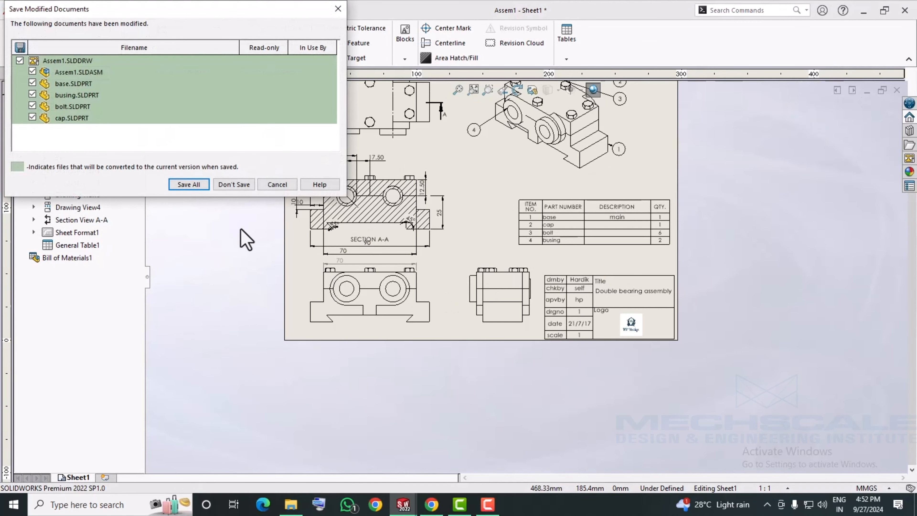
{"action": "left_click", "coordinate": [233, 186]}
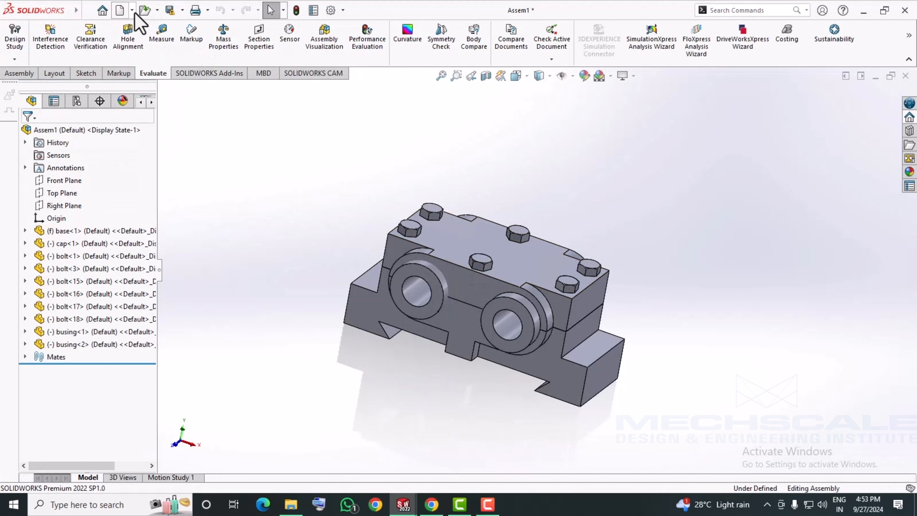
{"action": "left_click", "coordinate": [132, 11]}
{"action": "left_click", "coordinate": [152, 40]}
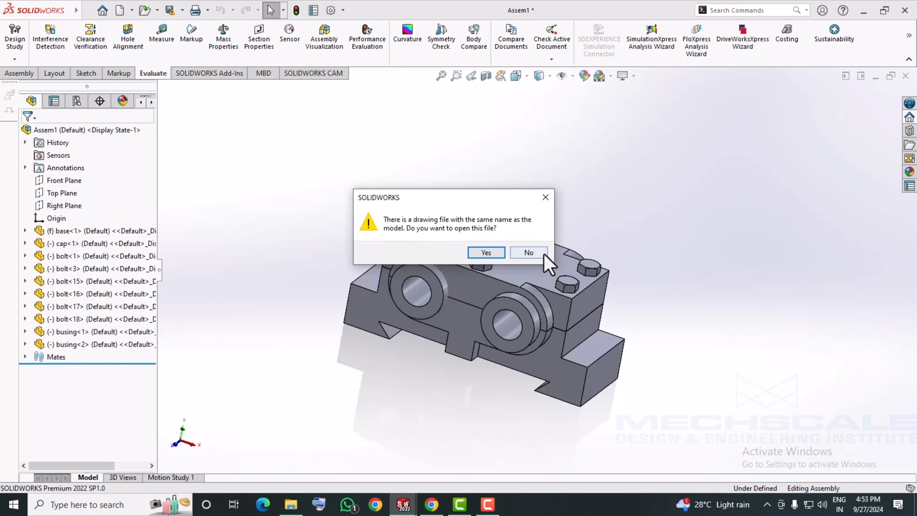
{"action": "left_click", "coordinate": [543, 254]}
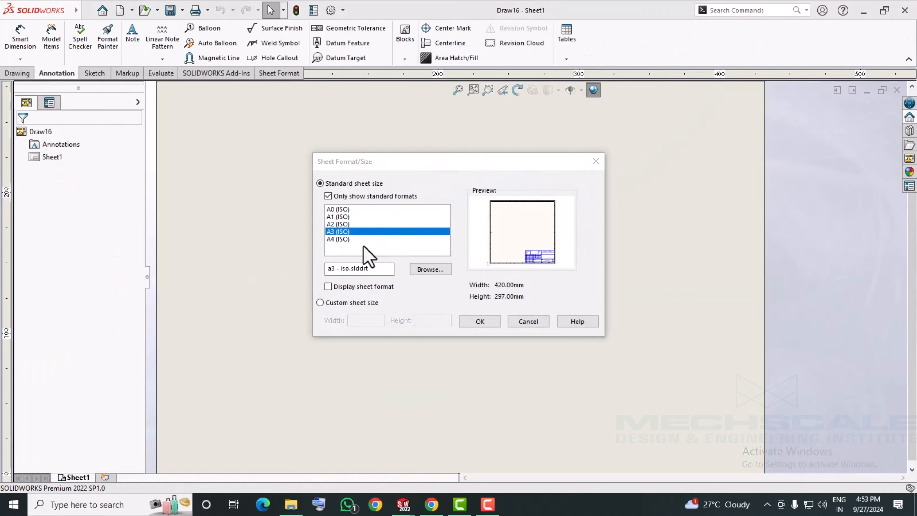
{"action": "left_click", "coordinate": [473, 319]}
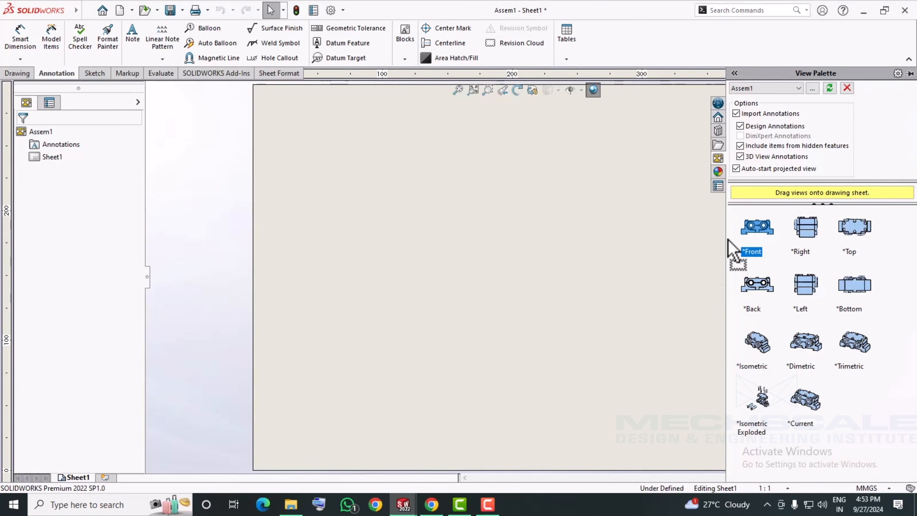
- Place the assembly's front view on the lower part of the sheet and project its top, side and isometric views from it
{"action": "left_click_drag", "start_coordinate": [729, 249], "coordinate": [388, 382]}
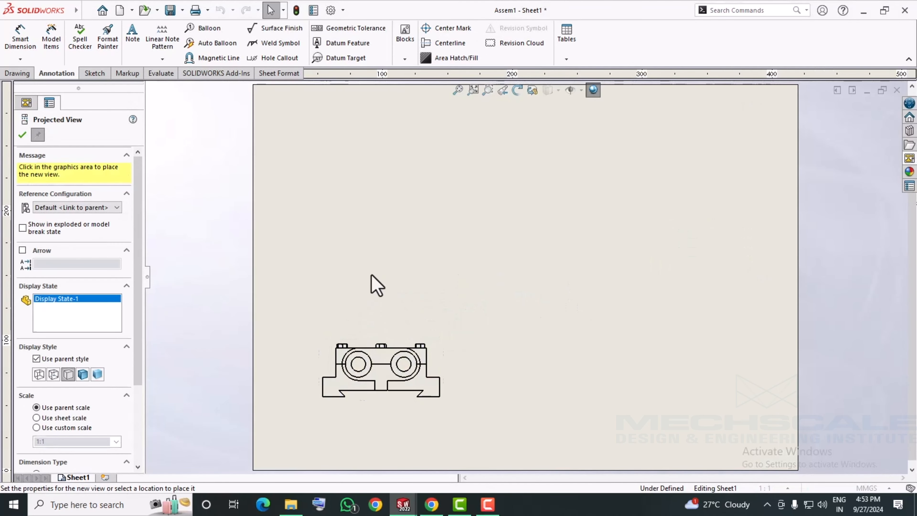
{"action": "left_click", "coordinate": [377, 274]}
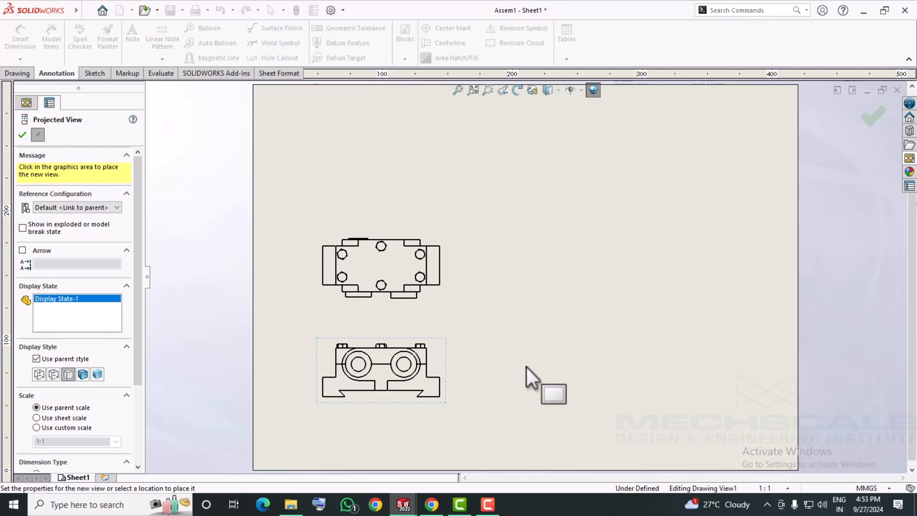
{"action": "left_click", "coordinate": [538, 365]}
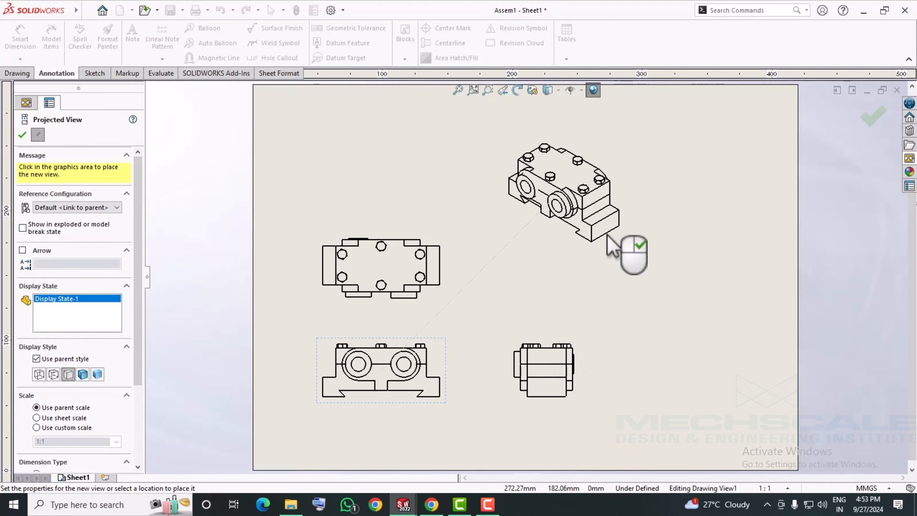
{"action": "left_click", "coordinate": [22, 135]}
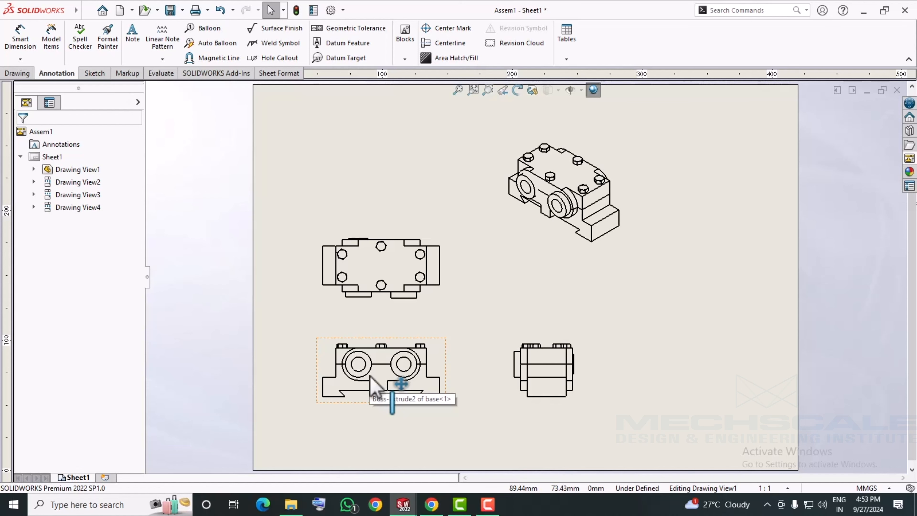
- Dimension the overall width of the bearing body in the front view and move the dimension below the view
{"action": "key", "text": "f"}
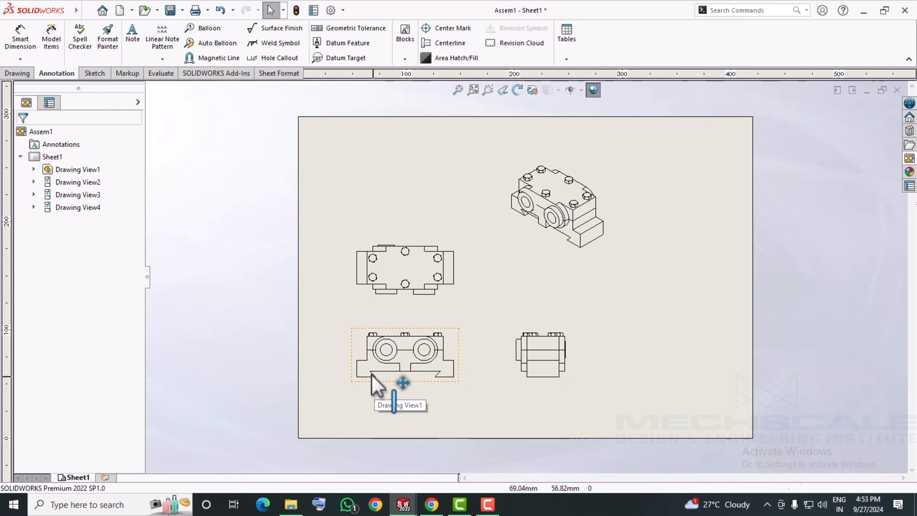
{"action": "scroll", "coordinate": [466, 318], "scroll_direction": "down", "scroll_amount": 4}
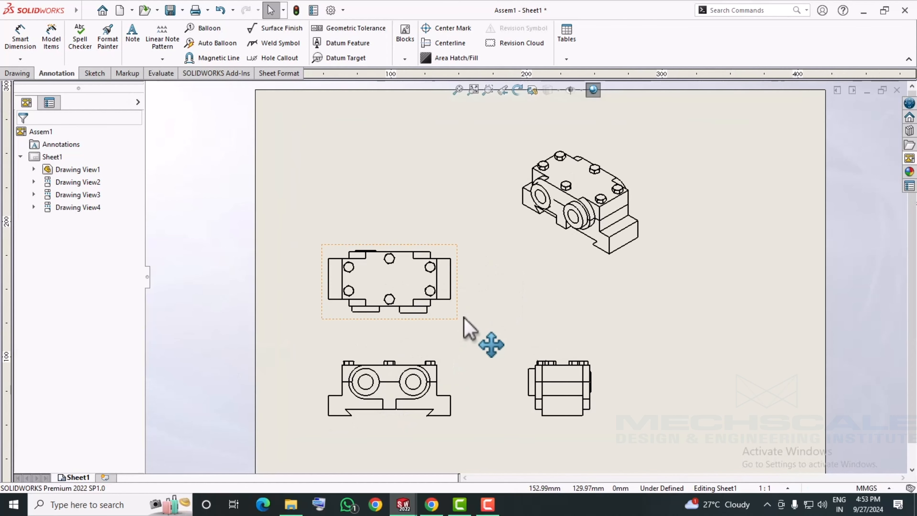
{"action": "left_click", "coordinate": [20, 53]}
{"action": "scroll", "coordinate": [309, 428], "scroll_direction": "down", "scroll_amount": 3}
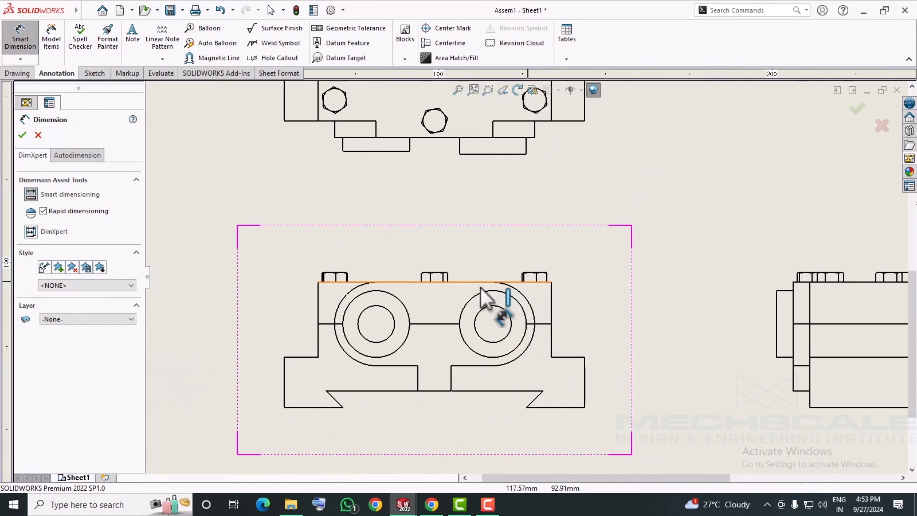
{"action": "left_click", "coordinate": [497, 391]}
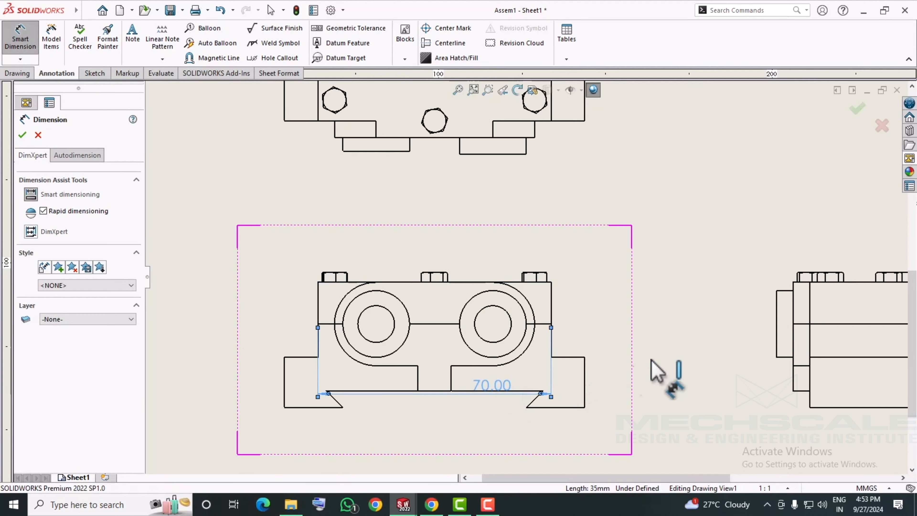
{"action": "key", "text": "Escape"}
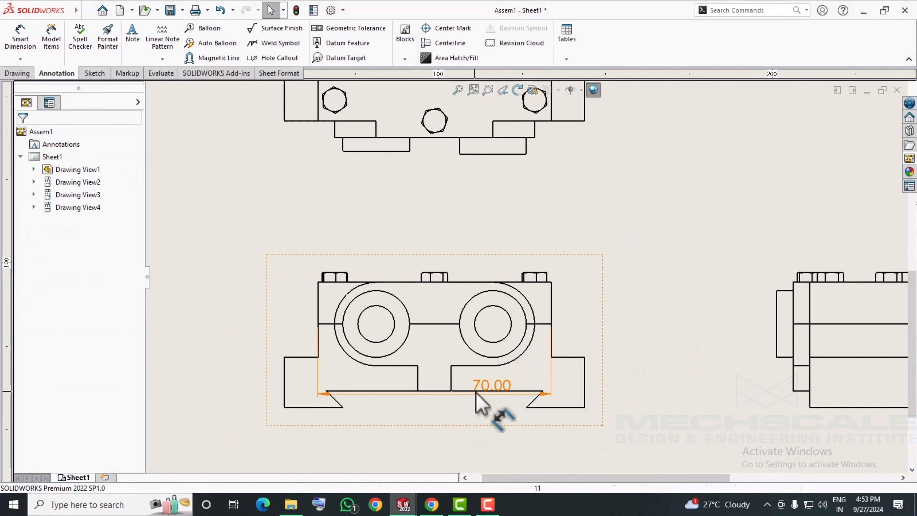
{"action": "left_click_drag", "start_coordinate": [476, 393], "coordinate": [476, 453]}
- Dimension the height between the cap's top edge and the dovetail slot's upper edge, placing it right of the front view
{"action": "left_click", "coordinate": [20, 36]}
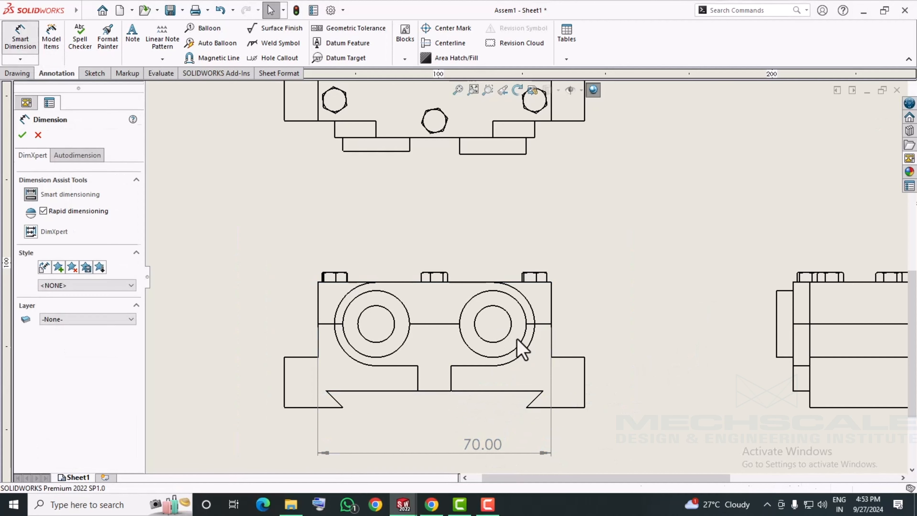
{"action": "left_click", "coordinate": [464, 282]}
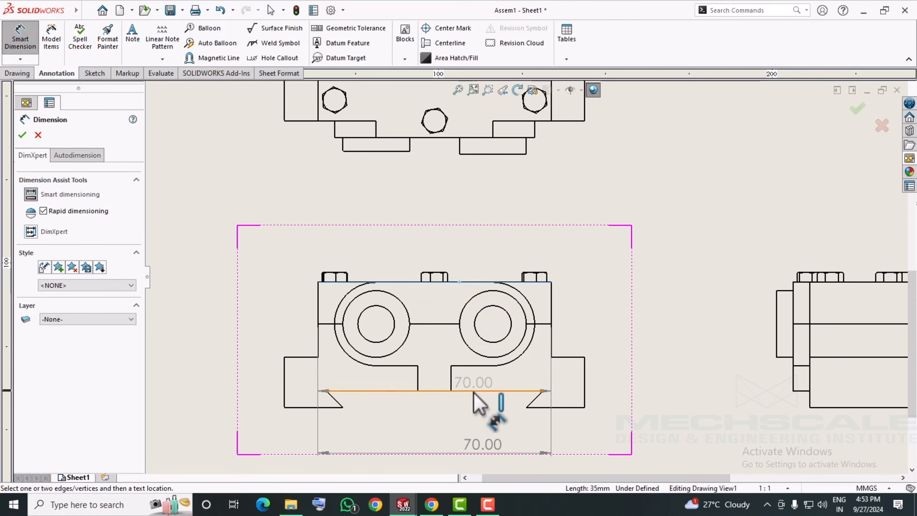
{"action": "left_click", "coordinate": [473, 393]}
{"action": "left_click", "coordinate": [694, 359]}
{"action": "key", "text": "Escape"}
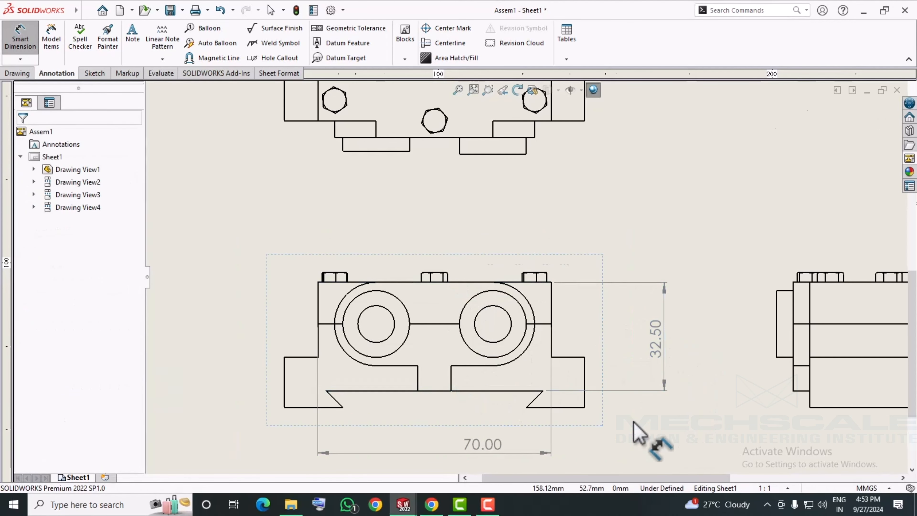
{"action": "key", "text": "Escape"}
- Set the isometric view's display style to Shaded With Edges
{"action": "scroll", "coordinate": [646, 382], "scroll_direction": "up", "scroll_amount": 6}
{"action": "scroll", "coordinate": [653, 181], "scroll_direction": "down", "scroll_amount": 2}
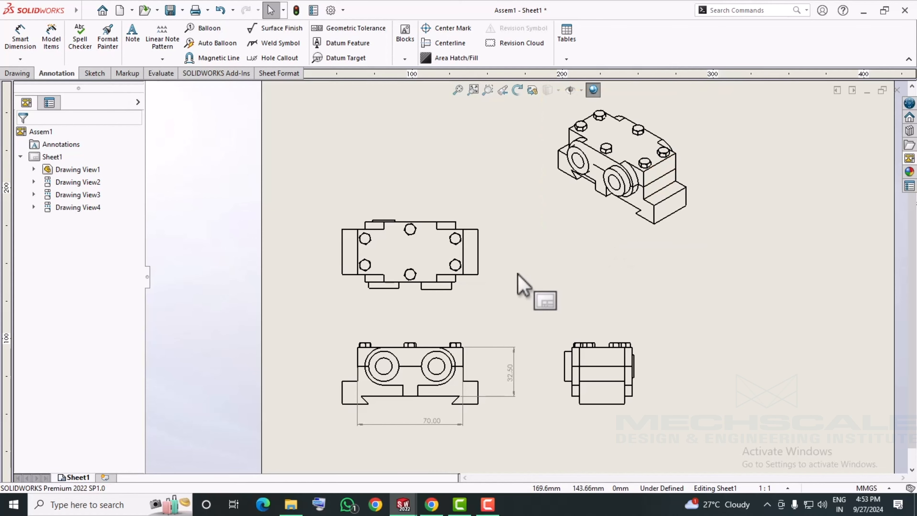
{"action": "scroll", "coordinate": [520, 282], "scroll_direction": "up", "scroll_amount": 3}
{"action": "scroll", "coordinate": [538, 290], "scroll_direction": "down", "scroll_amount": 2}
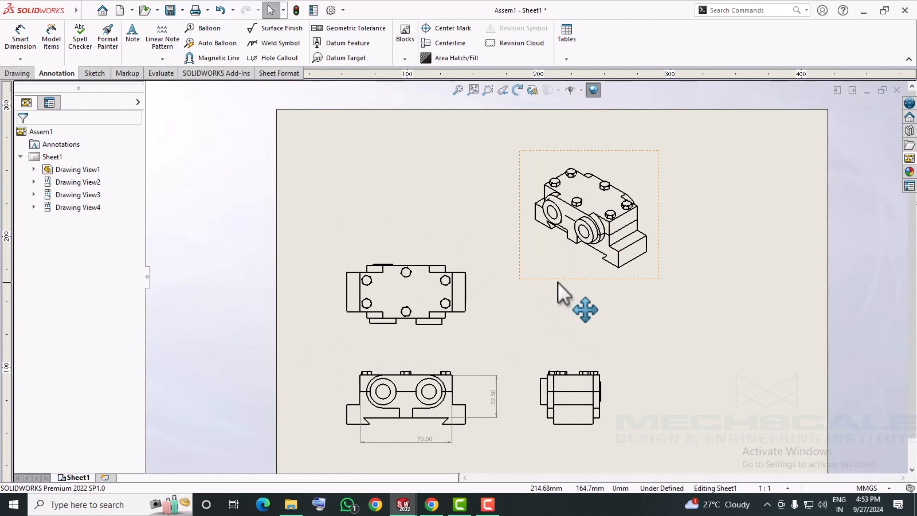
{"action": "left_click", "coordinate": [556, 279]}
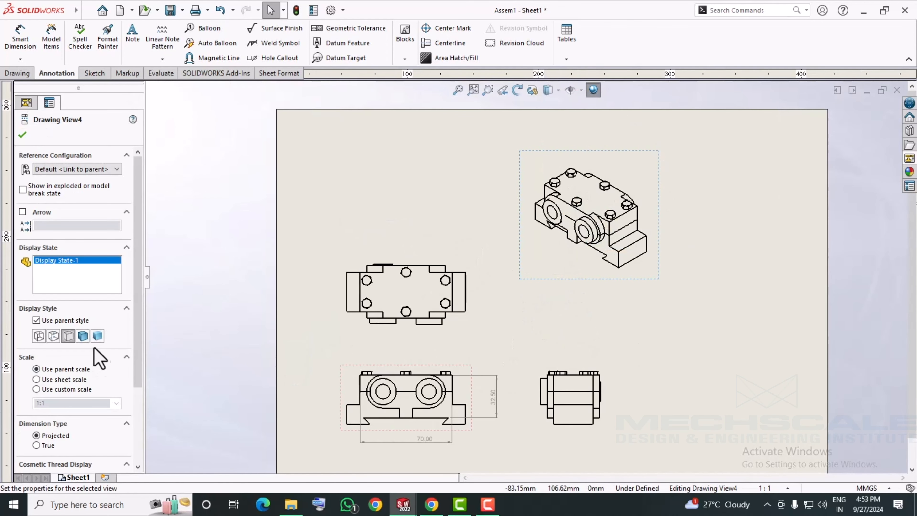
{"action": "left_click", "coordinate": [83, 337]}
{"action": "left_click", "coordinate": [254, 315]}
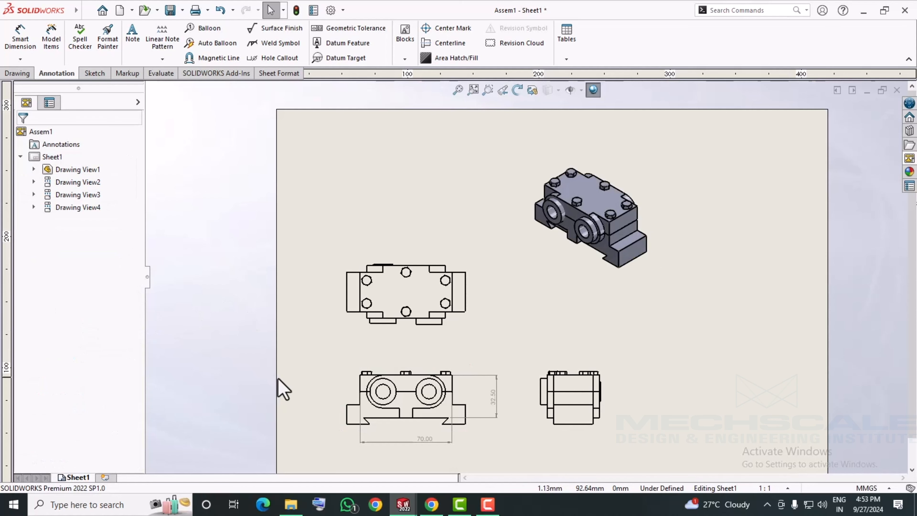
- Add auto balloons to the isometric view and move balloons 4 and 1 out to its left side
{"action": "scroll", "coordinate": [644, 181], "scroll_direction": "up", "scroll_amount": 2}
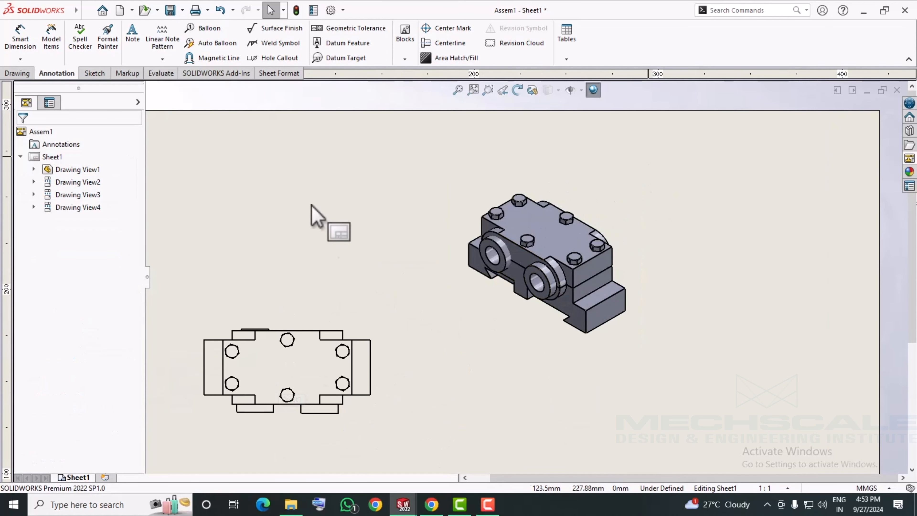
{"action": "left_click", "coordinate": [218, 45]}
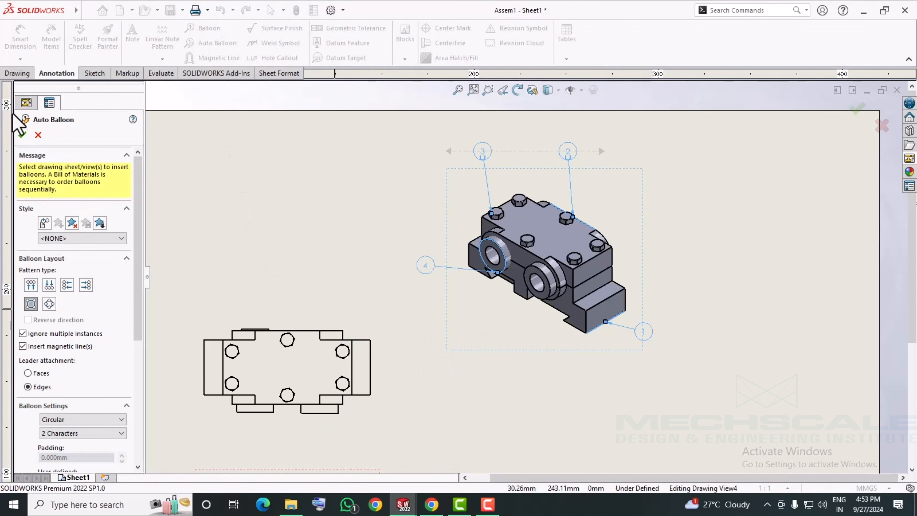
{"action": "left_click", "coordinate": [22, 134]}
{"action": "left_click_drag", "start_coordinate": [430, 268], "coordinate": [366, 272]}
{"action": "left_click_drag", "start_coordinate": [650, 338], "coordinate": [380, 311]}
{"action": "left_click", "coordinate": [380, 311]}
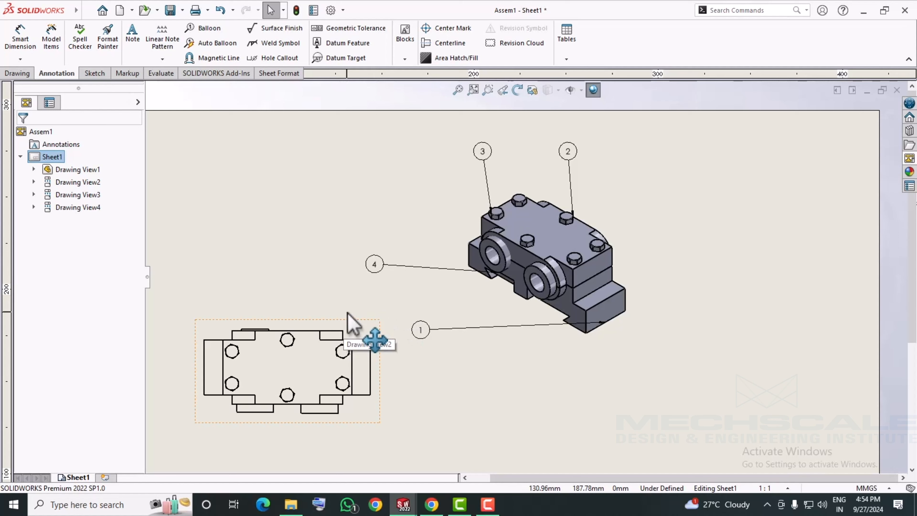
- Align balloons 1 and 4 along a slanted magnetic line left of the isometric view
{"action": "left_click", "coordinate": [213, 58]}
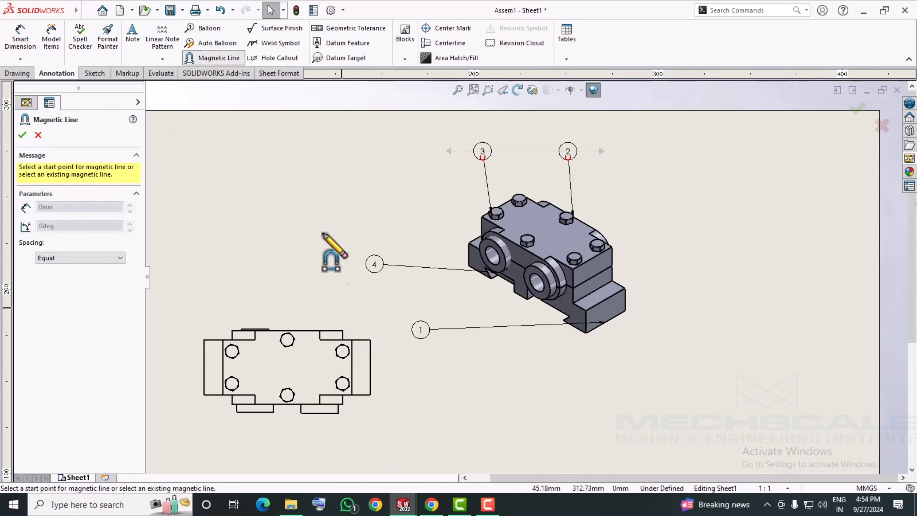
{"action": "mouse_move", "coordinate": [424, 334]}
{"action": "left_mouse_down"}
{"action": "mouse_move", "coordinate": [370, 263]}
{"action": "mouse_move", "coordinate": [371, 205]}
{"action": "left_mouse_up"}
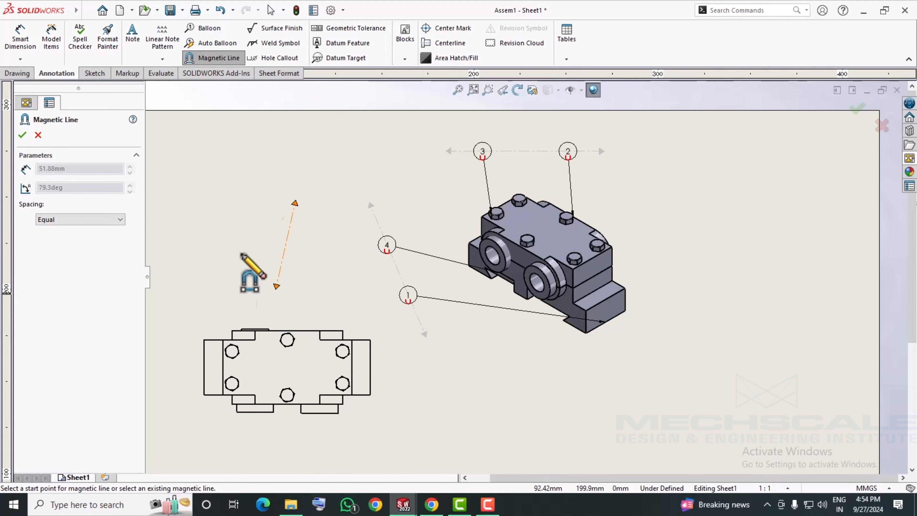
{"action": "key", "text": "Escape"}
- Insert a top-level-only bill of materials from the isometric view using the bom-standard template, placing it below that view
{"action": "scroll", "coordinate": [281, 246], "scroll_direction": "up", "scroll_amount": 5}
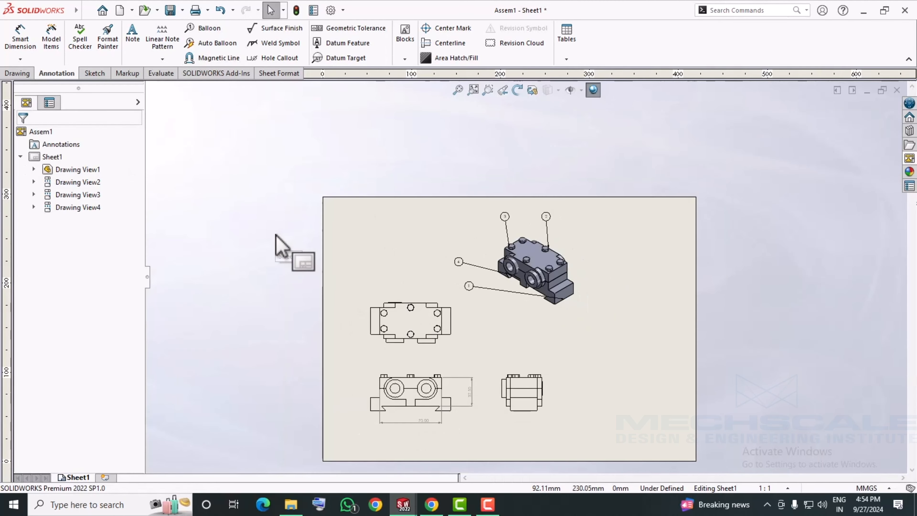
{"action": "scroll", "coordinate": [628, 260], "scroll_direction": "down", "scroll_amount": 3}
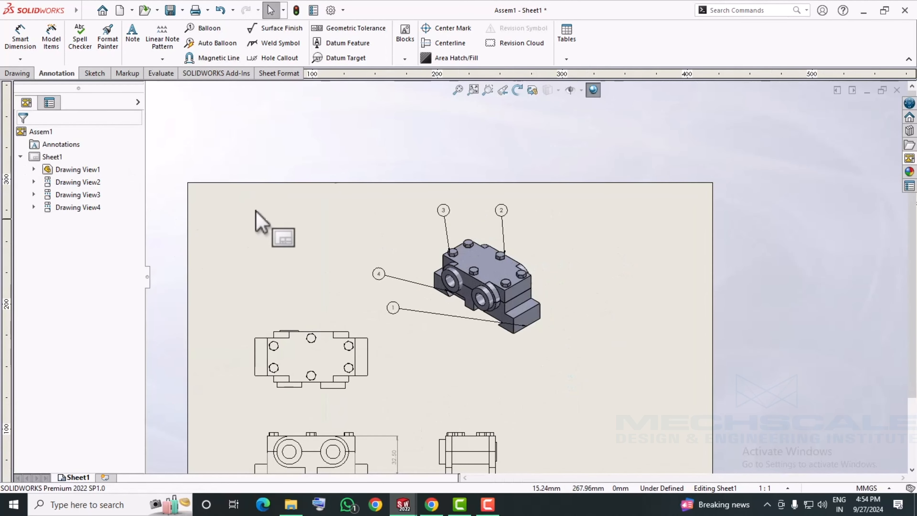
{"action": "left_click", "coordinate": [574, 53]}
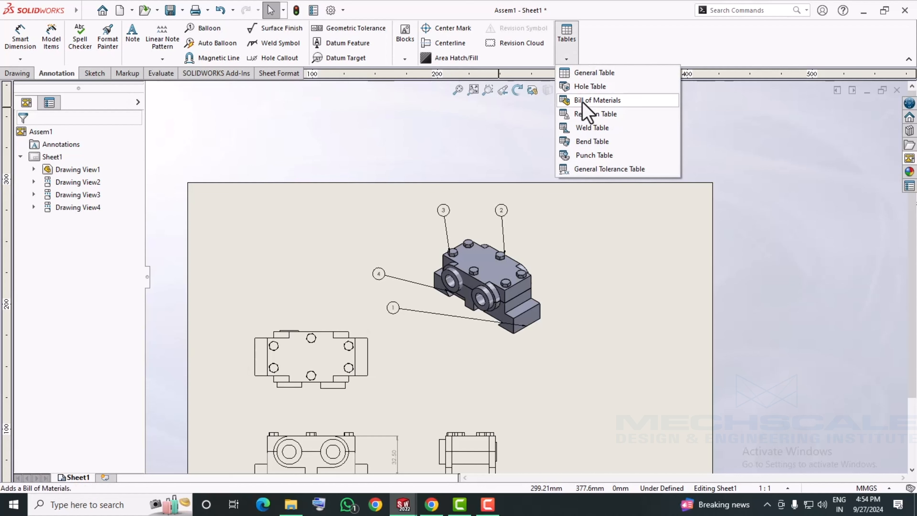
{"action": "left_click", "coordinate": [597, 100]}
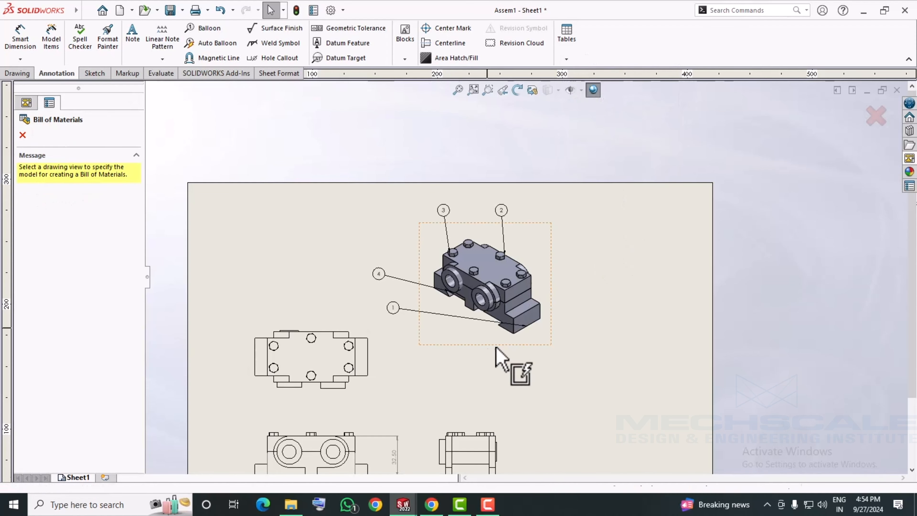
{"action": "left_click", "coordinate": [457, 333]}
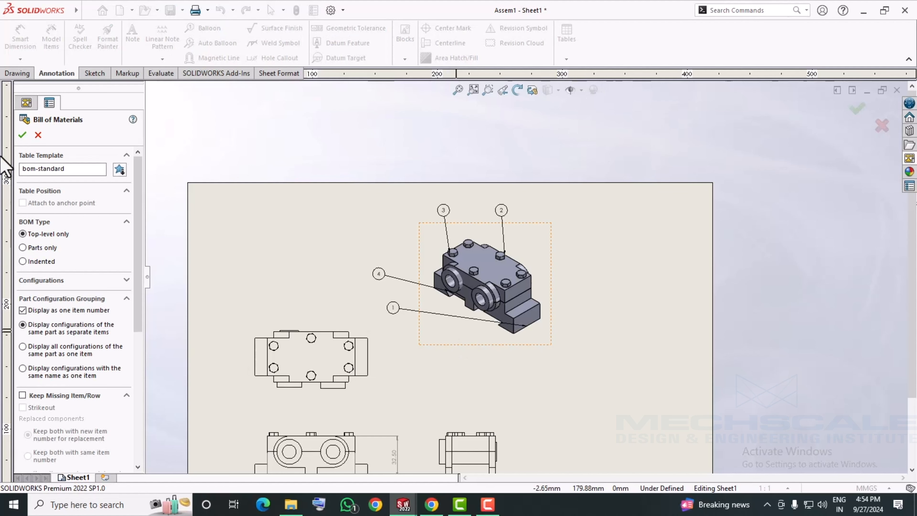
{"action": "left_click", "coordinate": [22, 135]}
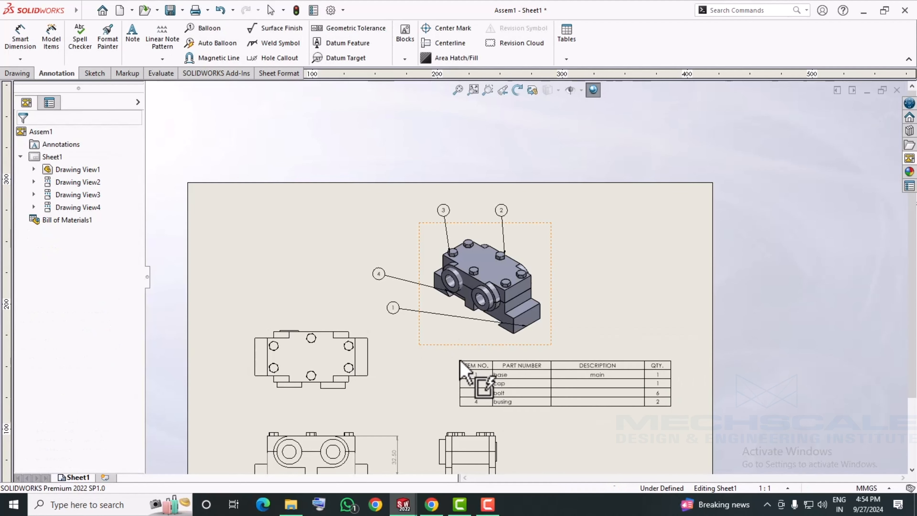
{"action": "left_click", "coordinate": [450, 352]}
{"action": "left_click", "coordinate": [775, 345]}
{"action": "scroll", "coordinate": [473, 448], "scroll_direction": "down", "scroll_amount": 4}
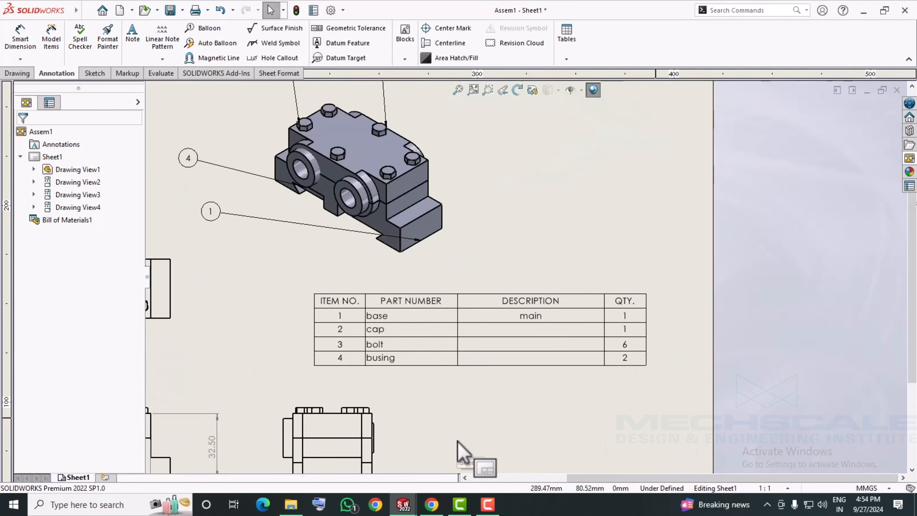
{"action": "scroll", "coordinate": [464, 451], "scroll_direction": "up", "scroll_amount": 3}
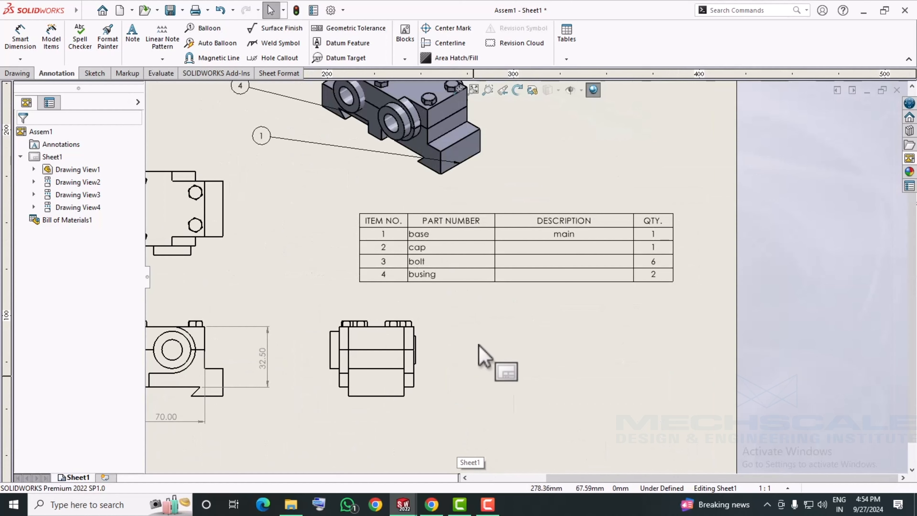
{"action": "scroll", "coordinate": [499, 297], "scroll_direction": "up", "scroll_amount": 2}
{"action": "scroll", "coordinate": [538, 252], "scroll_direction": "down", "scroll_amount": 2}
{"action": "left_click", "coordinate": [452, 267]}
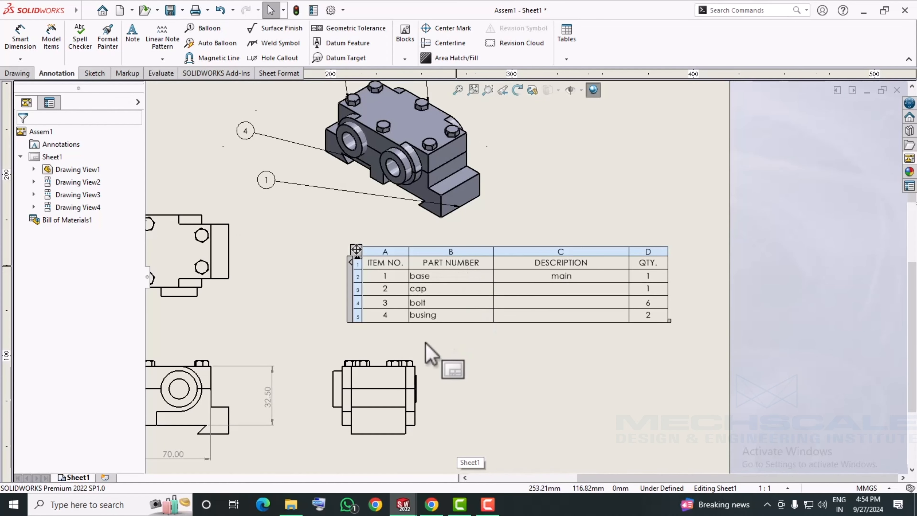
- Set the cap's description in the bill of materials to "new change required", keeping the link to the external model
{"action": "scroll", "coordinate": [424, 325], "scroll_direction": "down", "scroll_amount": 1}
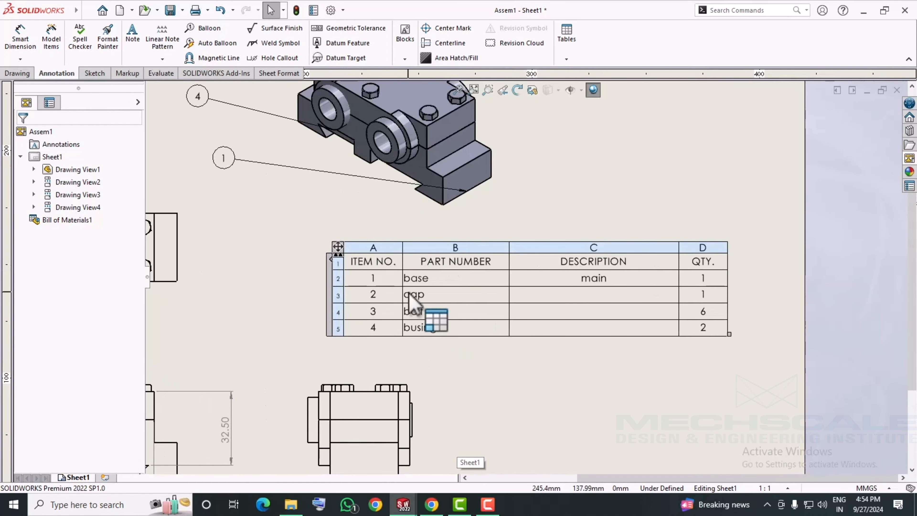
{"action": "double_click", "coordinate": [582, 298]}
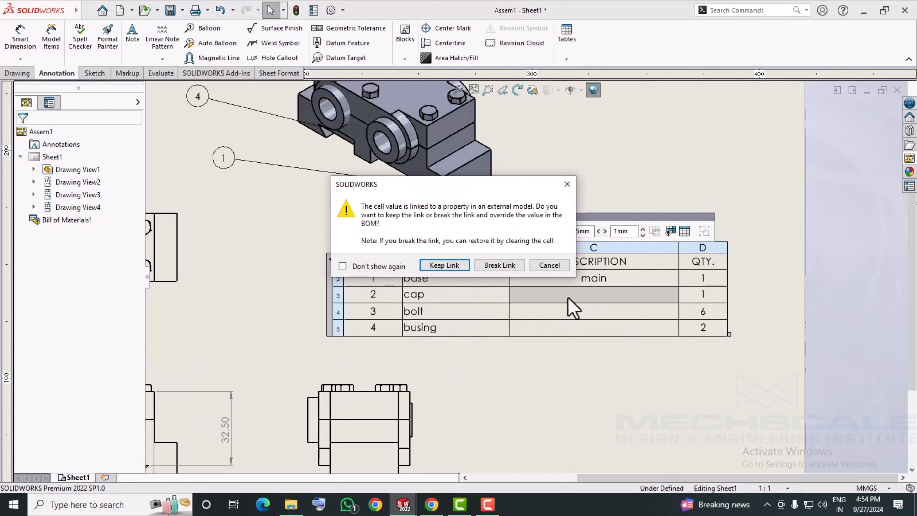
{"action": "left_click", "coordinate": [441, 266]}
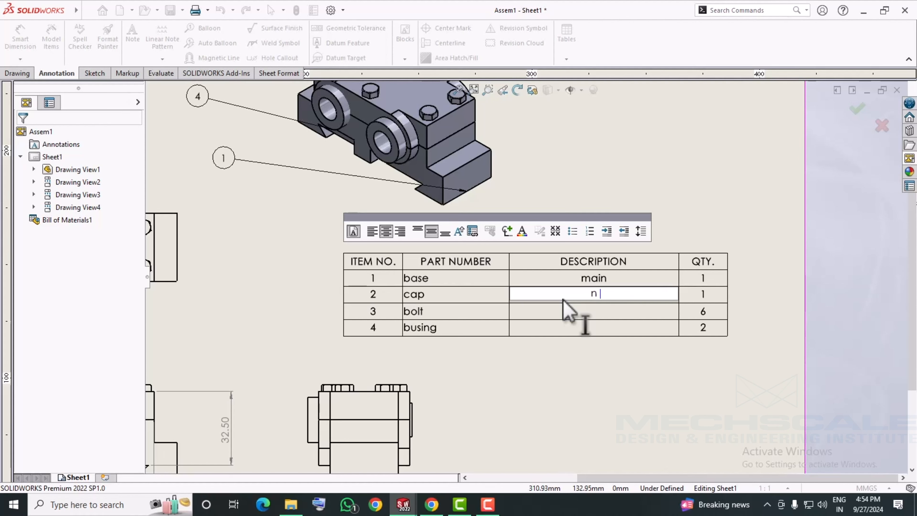
{"action": "type", "text": "new change required"}
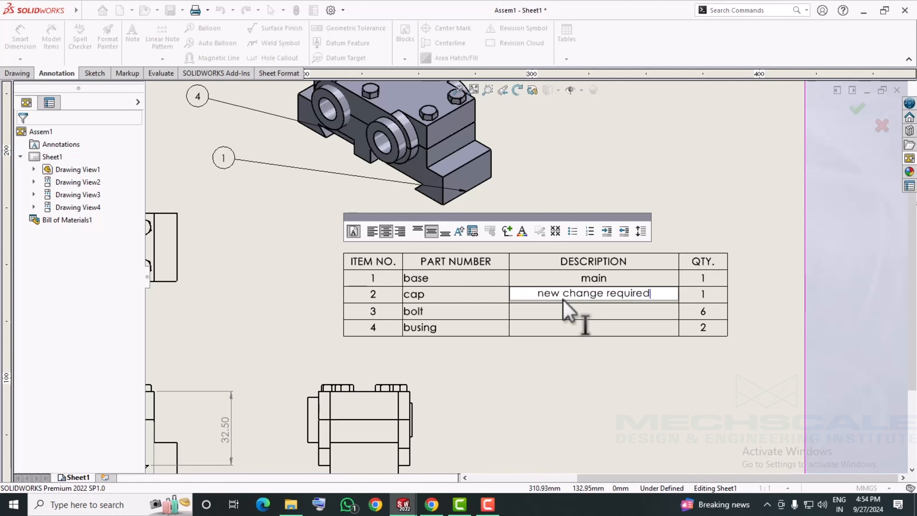
{"action": "left_click", "coordinate": [562, 376]}
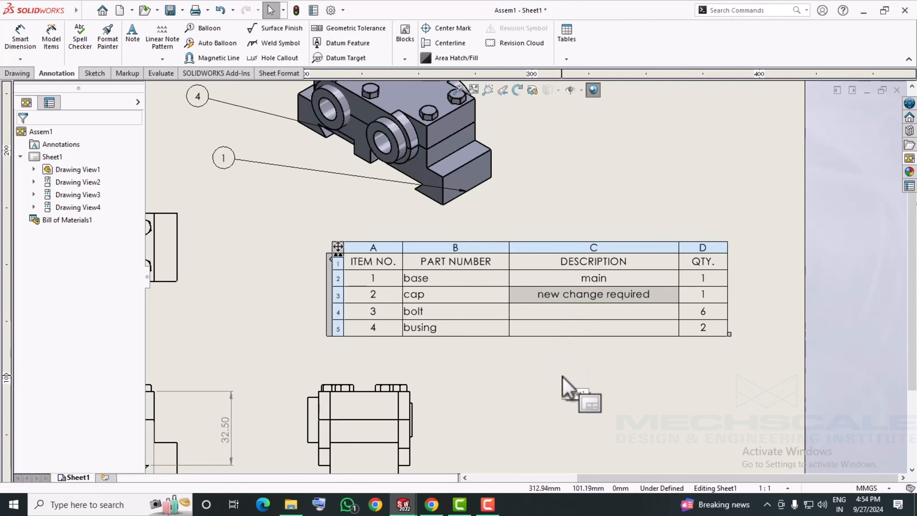
{"action": "left_click", "coordinate": [562, 377]}
{"action": "scroll", "coordinate": [526, 389], "scroll_direction": "up", "scroll_amount": 2}
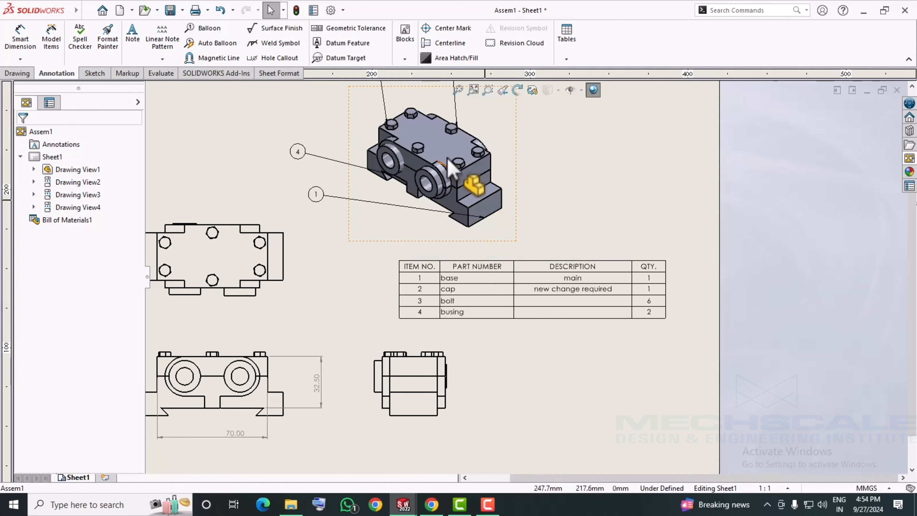
- Open the cap part from the Assem1 assembly and examine its custom and configuration-specific properties
{"action": "mouse_move", "coordinate": [406, 506]}
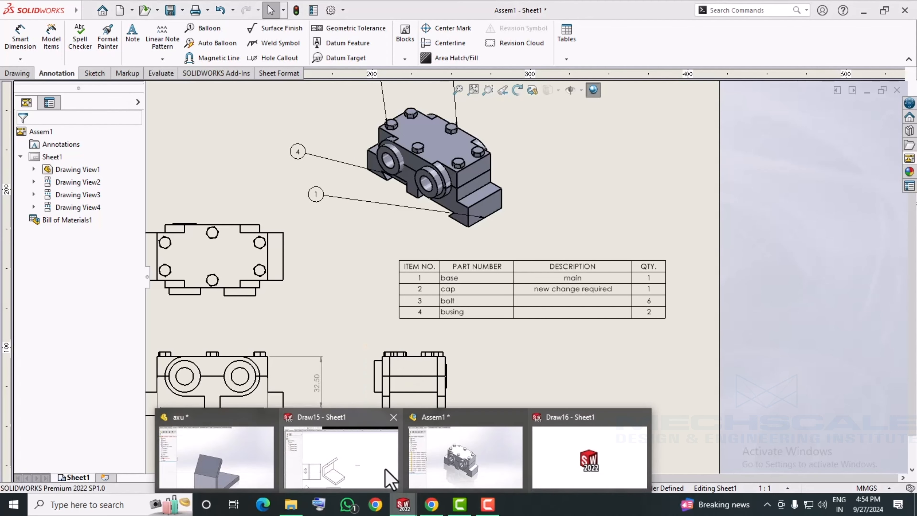
{"action": "left_click", "coordinate": [493, 473]}
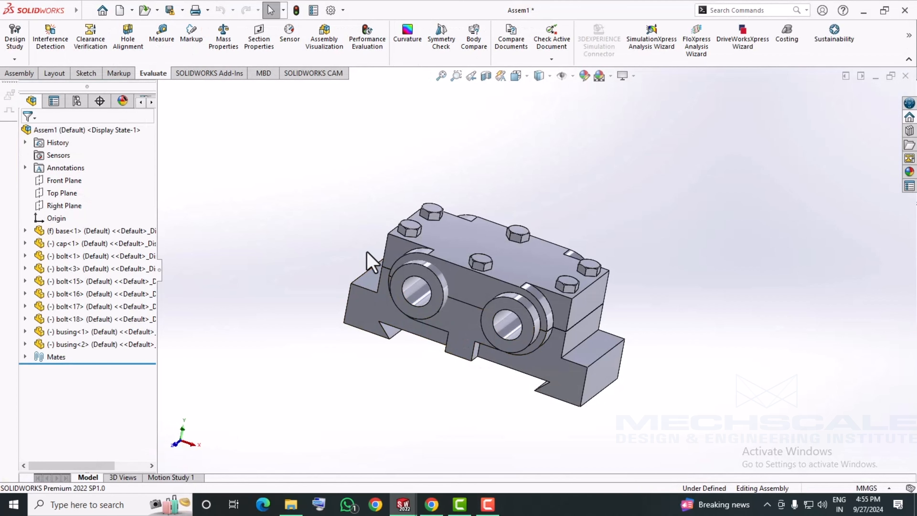
{"action": "left_click", "coordinate": [67, 243]}
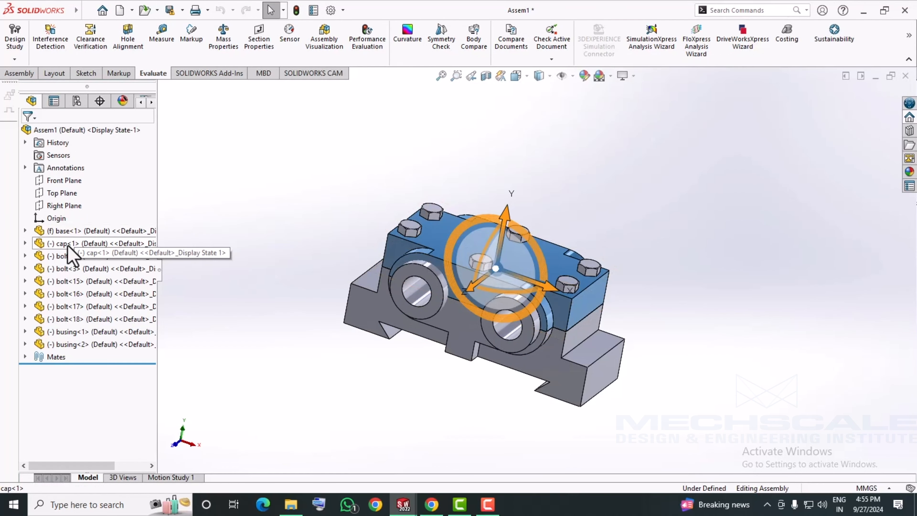
{"action": "right_click", "coordinate": [68, 243]}
{"action": "left_click", "coordinate": [79, 105]}
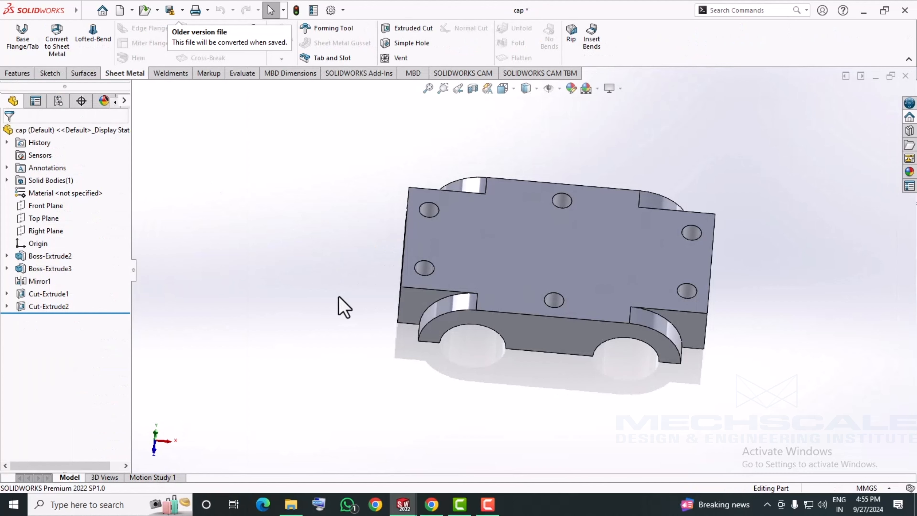
{"action": "left_click", "coordinate": [313, 10]}
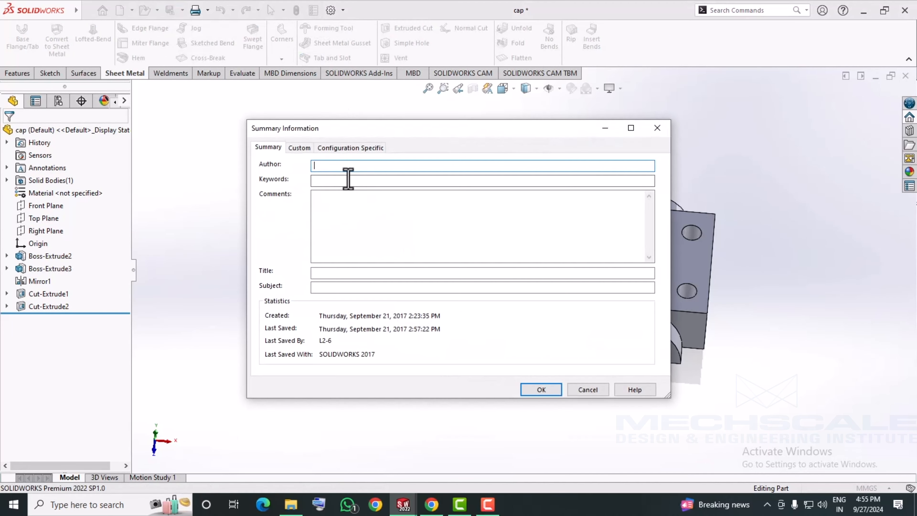
{"action": "left_click", "coordinate": [299, 147]}
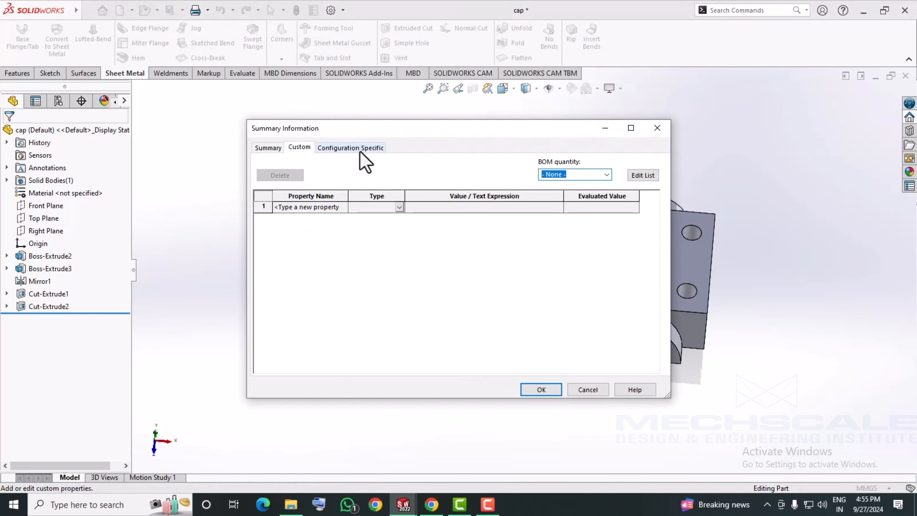
{"action": "left_click", "coordinate": [359, 150]}
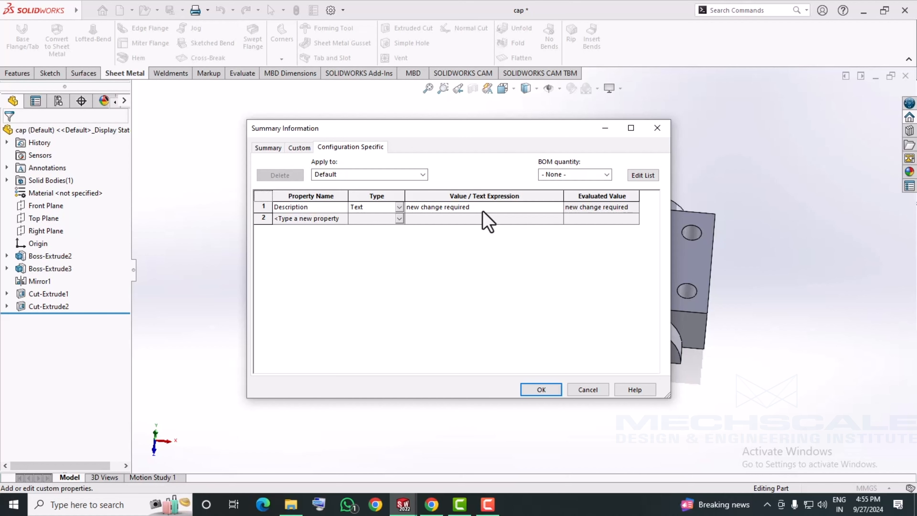
{"action": "left_click", "coordinate": [577, 389]}
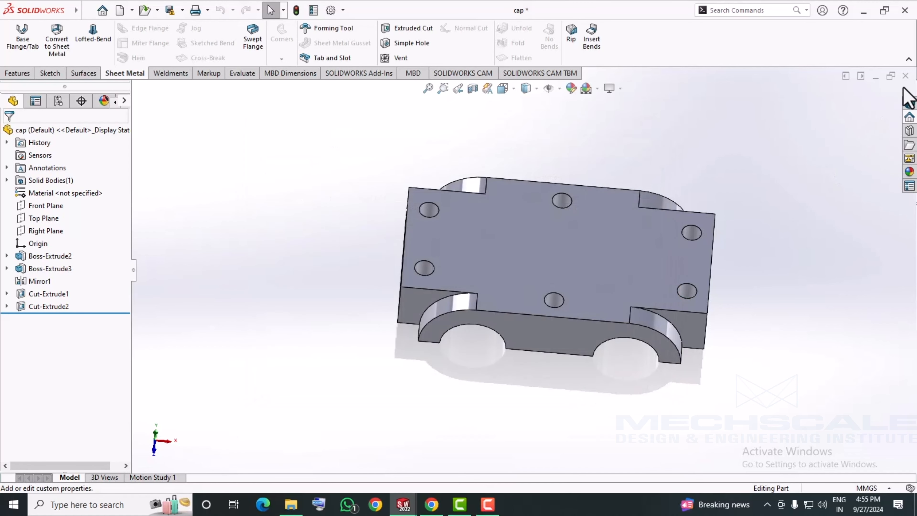
- Close the cap part without saving, discard its changes in the drawing, and return to the assembly drawing sheet
{"action": "left_click", "coordinate": [906, 77]}
{"action": "left_click", "coordinate": [482, 249]}
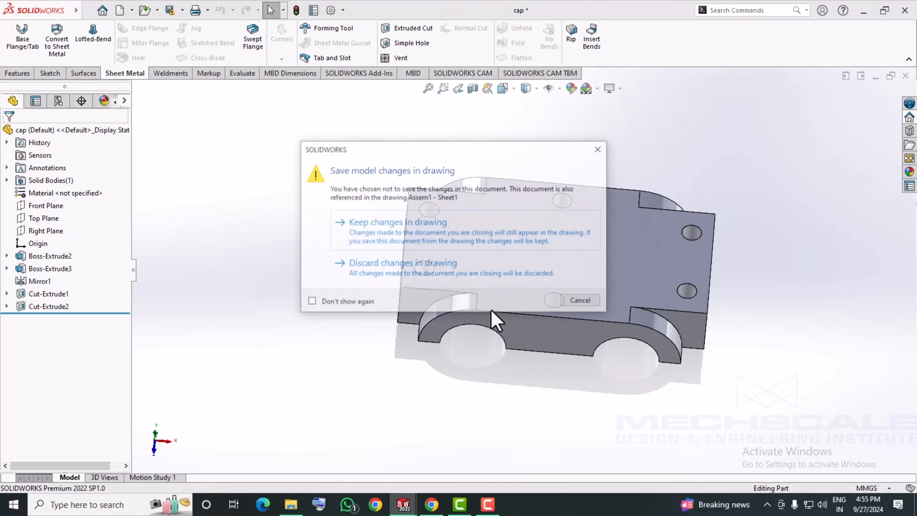
{"action": "left_click", "coordinate": [485, 275]}
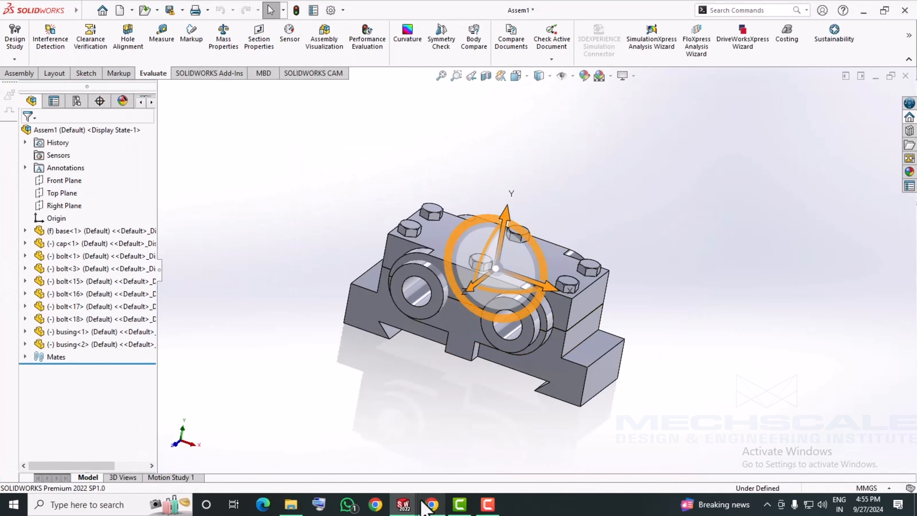
{"action": "mouse_move", "coordinate": [421, 501]}
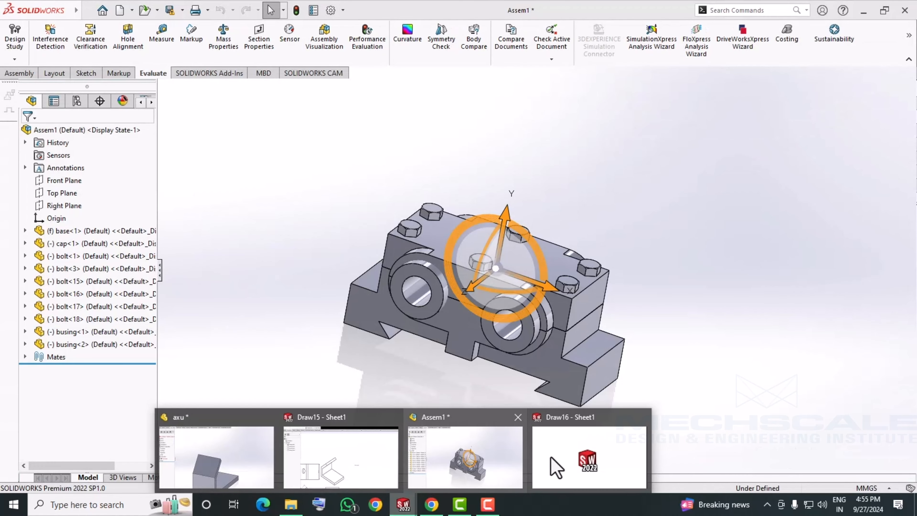
{"action": "left_click", "coordinate": [559, 464]}
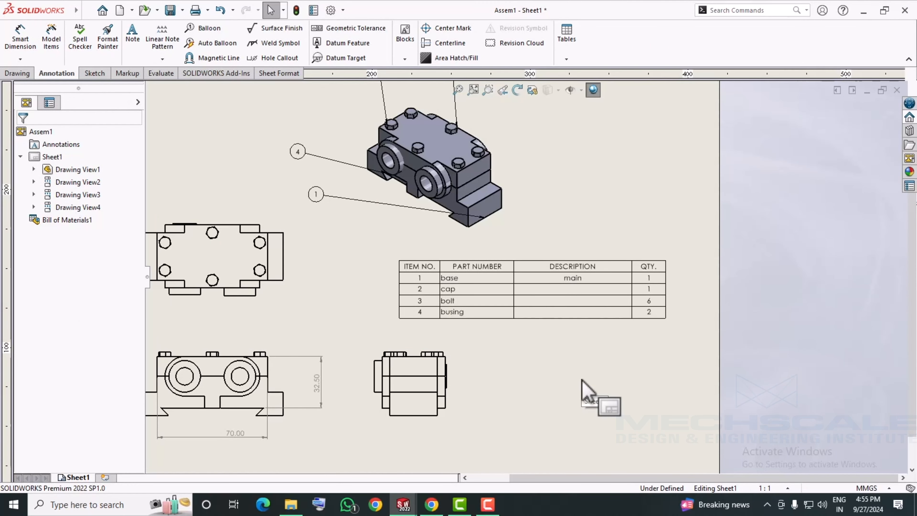
- Examine the bill of materials table's properties, including its configuration settings
{"action": "scroll", "coordinate": [502, 348], "scroll_direction": "up", "scroll_amount": 3}
{"action": "scroll", "coordinate": [441, 220], "scroll_direction": "down", "scroll_amount": 1}
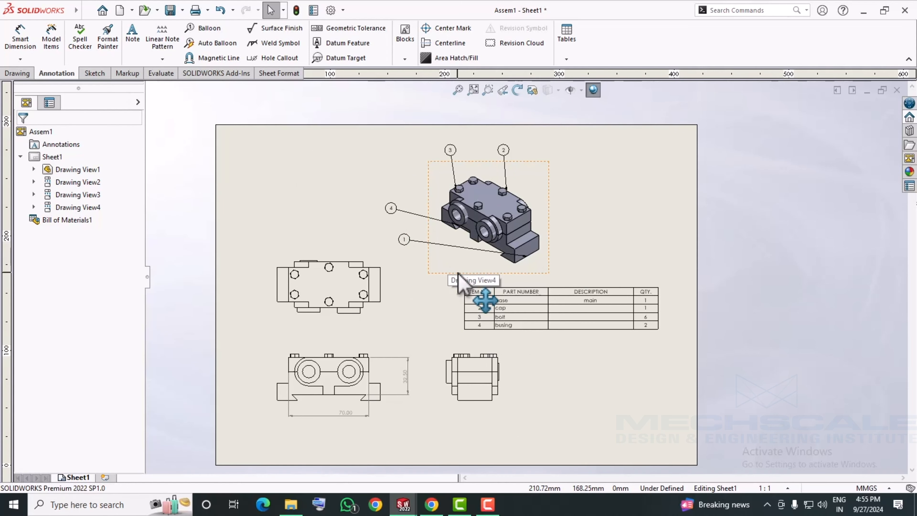
{"action": "scroll", "coordinate": [457, 277], "scroll_direction": "down", "scroll_amount": 2}
{"action": "left_click", "coordinate": [475, 313]}
{"action": "left_click", "coordinate": [474, 289]}
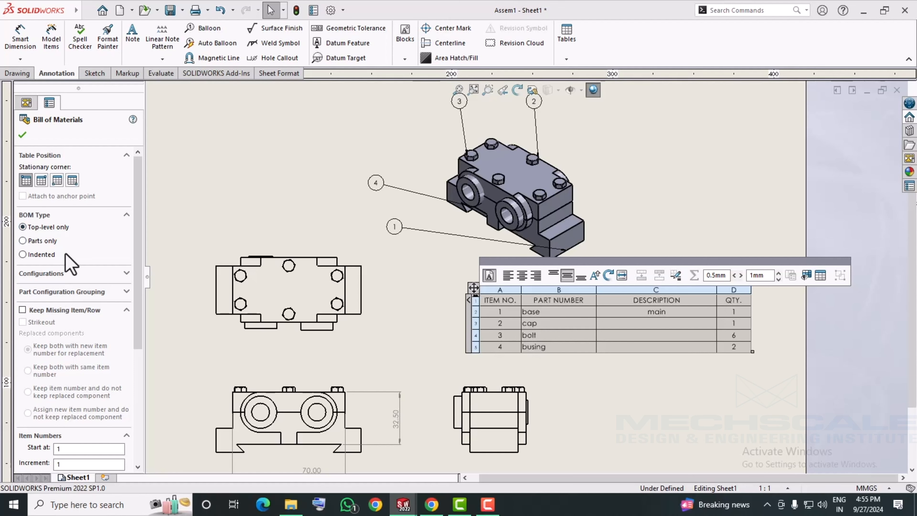
{"action": "left_click", "coordinate": [51, 273]}
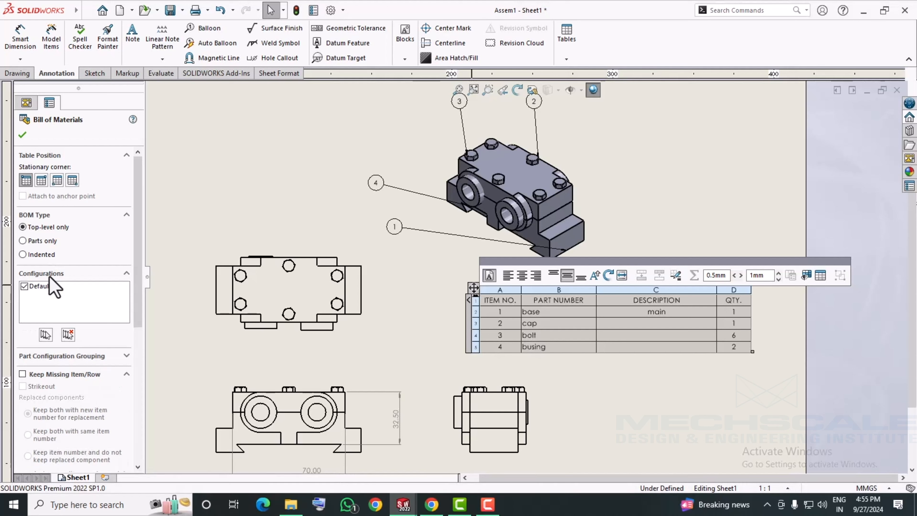
{"action": "left_click", "coordinate": [49, 274]}
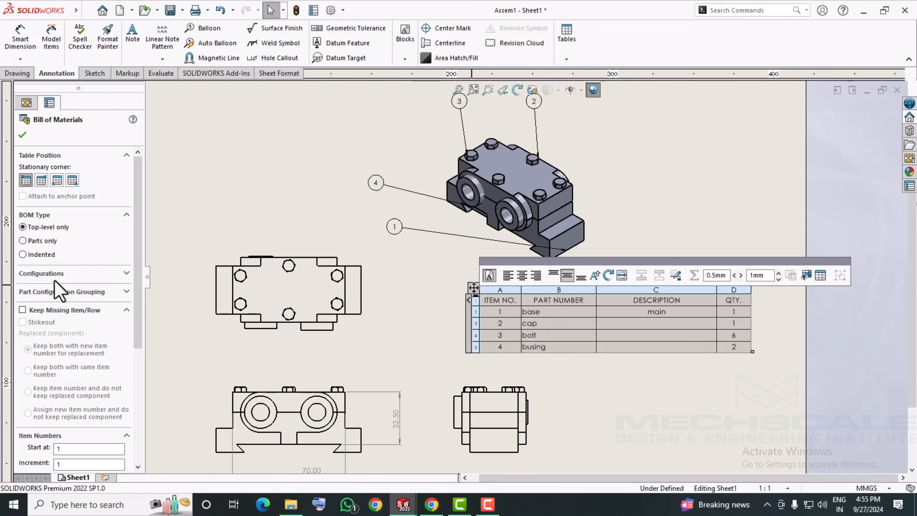
{"action": "left_click", "coordinate": [302, 220]}
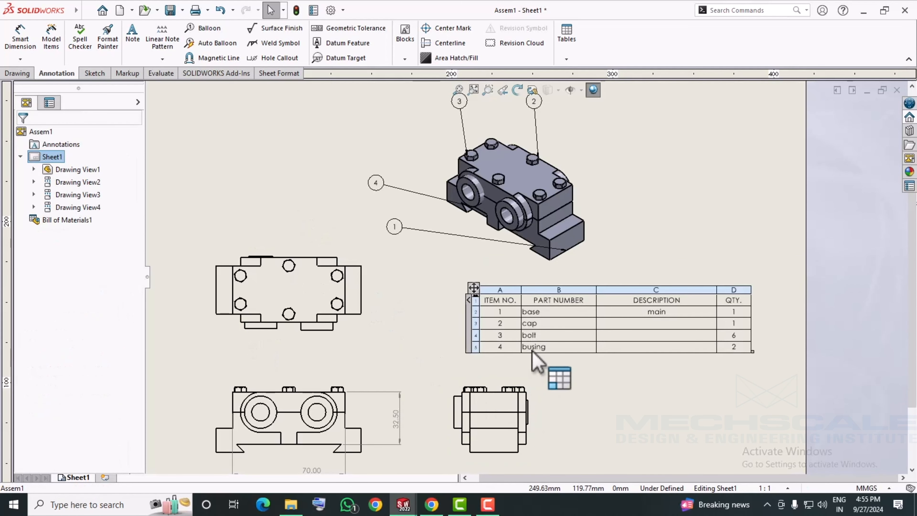
- Add a circular item-number balloon to the cap in the top view, placing it above that view
{"action": "key", "text": "f"}
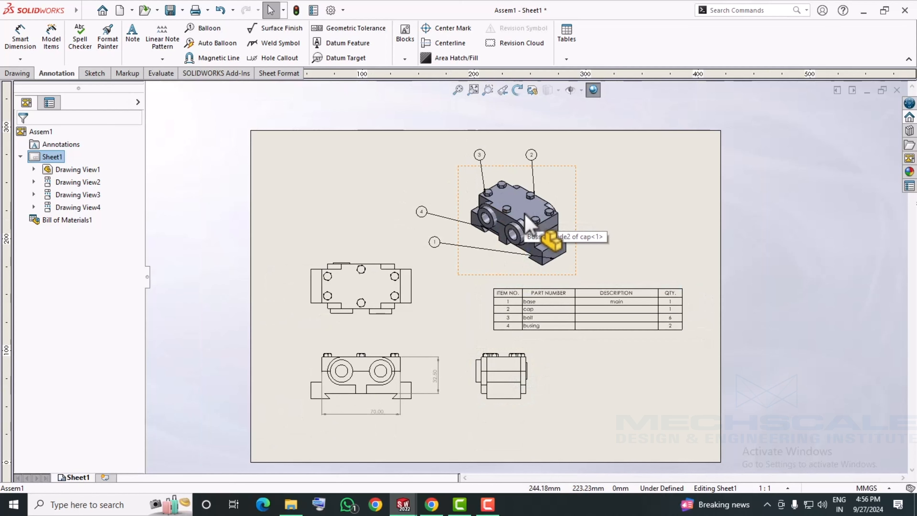
{"action": "scroll", "coordinate": [546, 206], "scroll_direction": "up", "scroll_amount": 3}
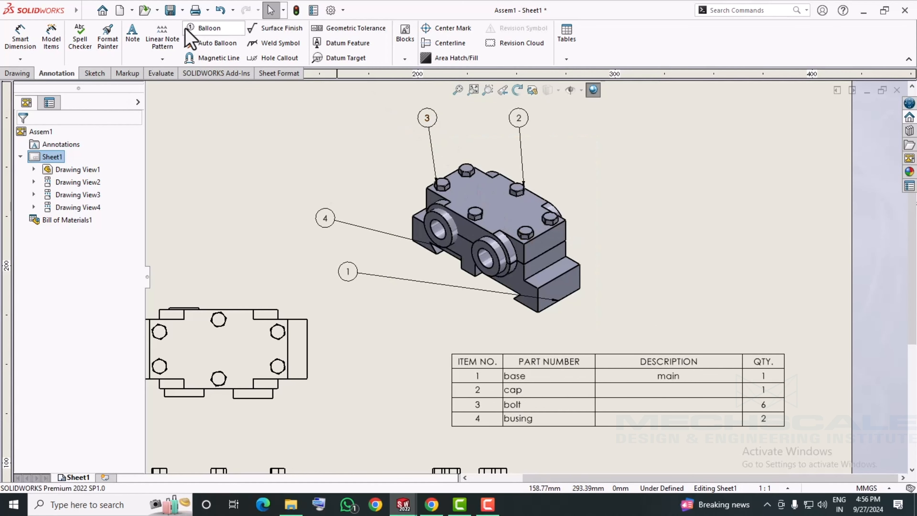
{"action": "left_click", "coordinate": [195, 29]}
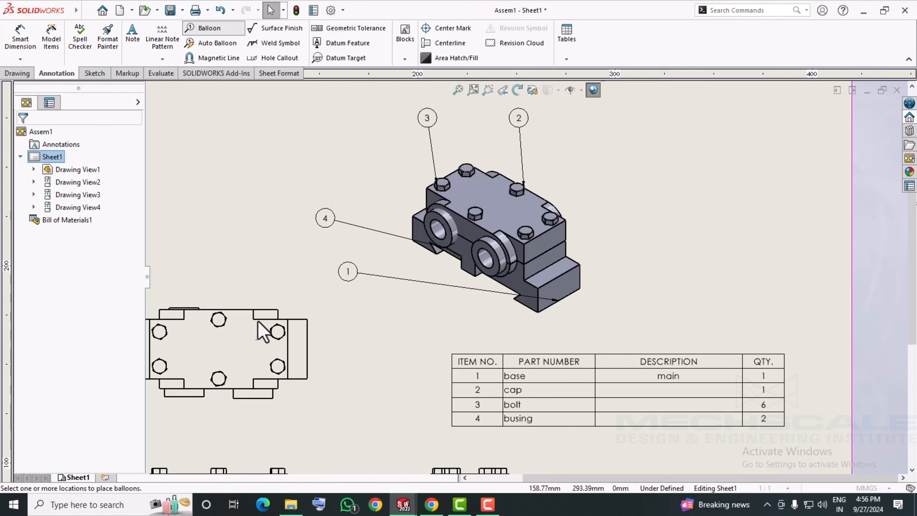
{"action": "left_click", "coordinate": [280, 231]}
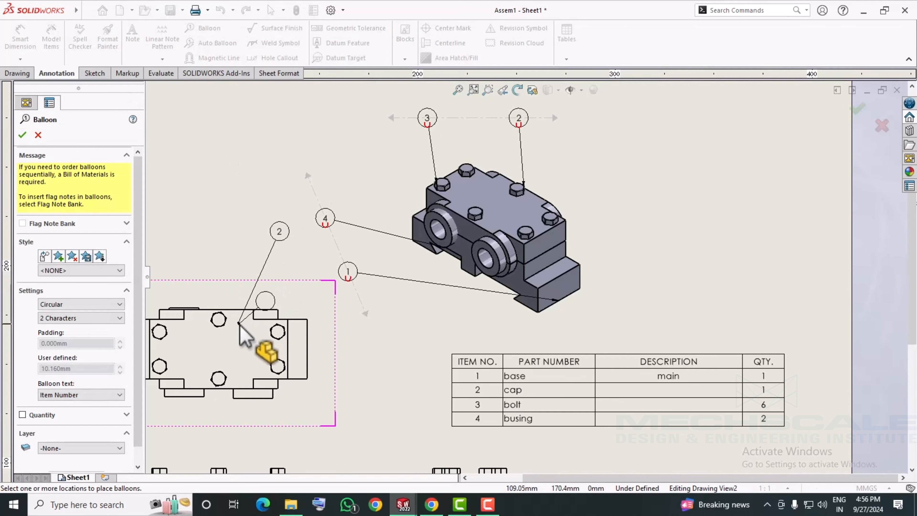
{"action": "left_click", "coordinate": [22, 135]}
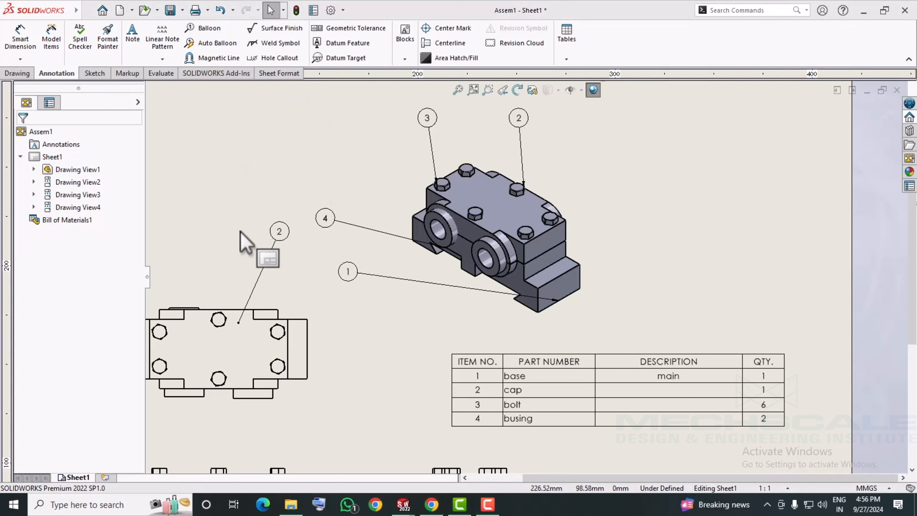
{"action": "key", "text": "f"}
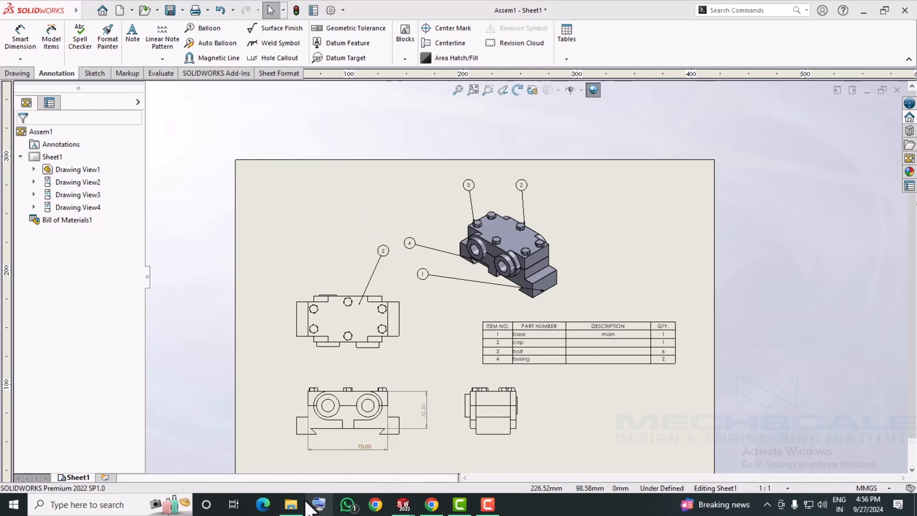
- Switch to File Explorer, open the Basics-of-Surface-Finish components image from the Surface folder, and study its waviness, roughness and lay
{"action": "left_click", "coordinate": [292, 506]}
{"action": "double_click", "coordinate": [288, 191]}
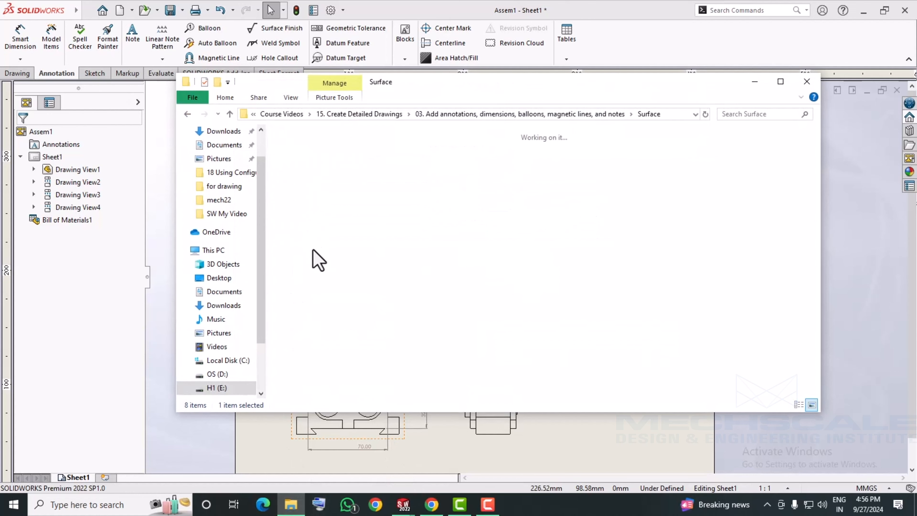
{"action": "double_click", "coordinate": [389, 173]}
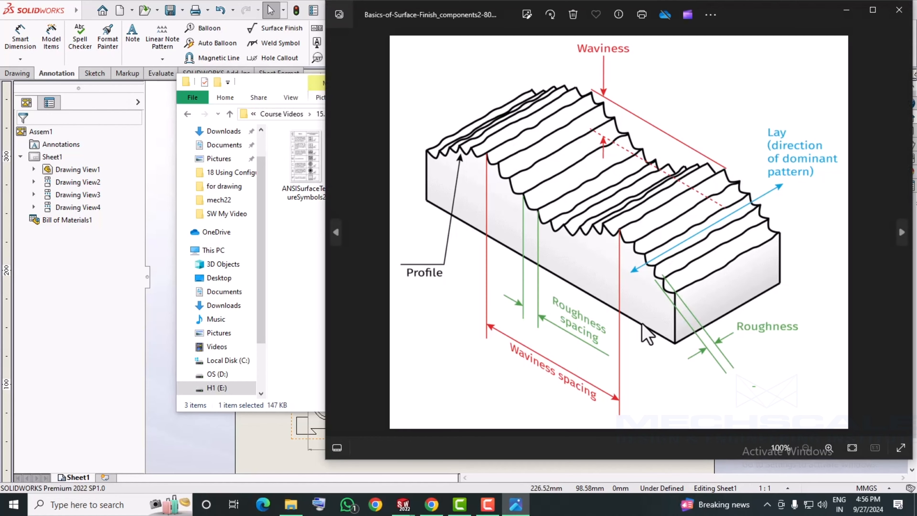
{"action": "left_click_drag", "start_coordinate": [733, 20], "coordinate": [541, 60]}
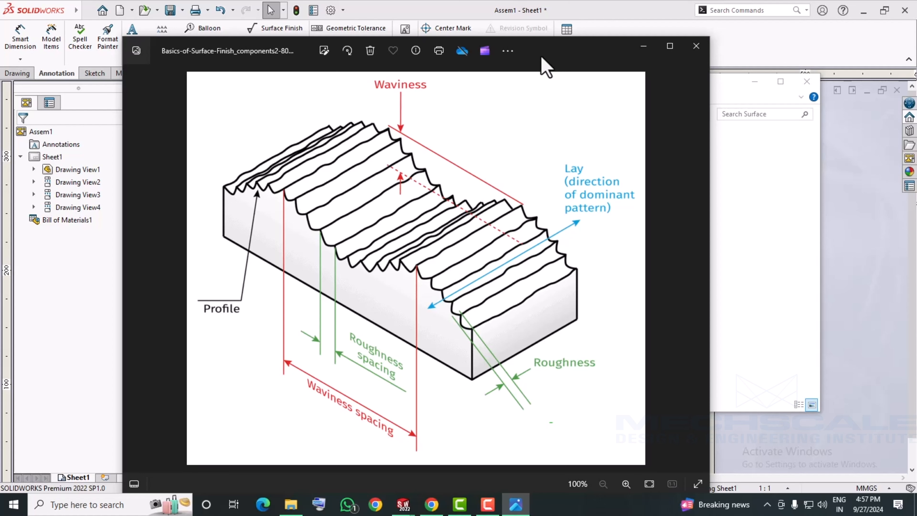
- Review the surface roughness grade chart and the lay symbols chart, and minimize the image viewer and folder windows
{"action": "key", "text": "Right"}
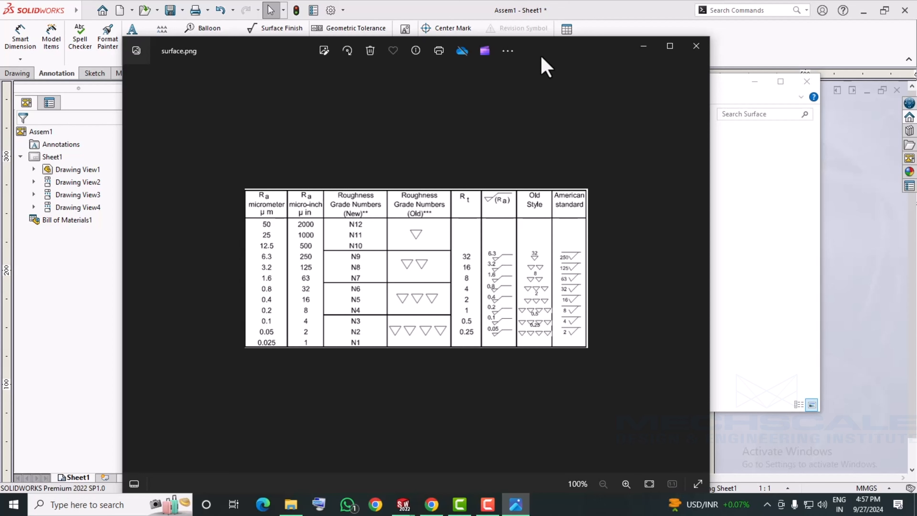
{"action": "key", "text": "Right"}
{"action": "key", "text": "Right"}
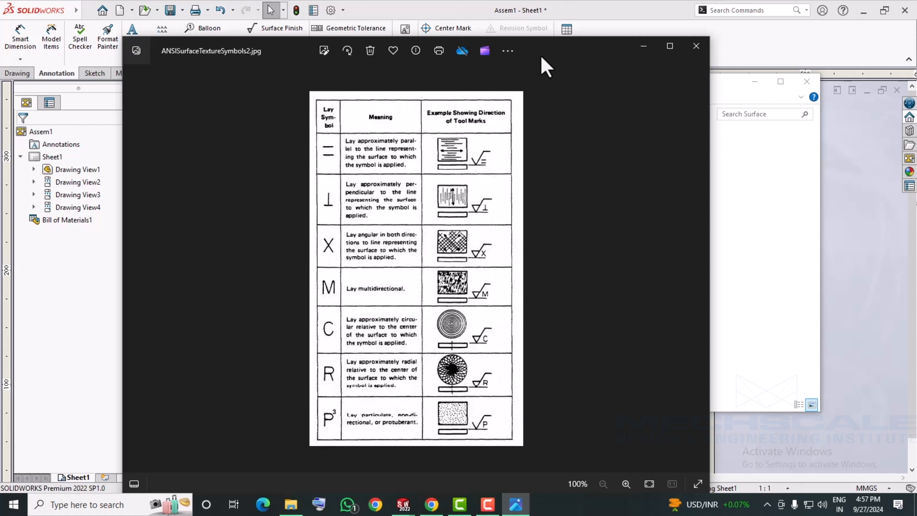
{"action": "left_click", "coordinate": [642, 47]}
{"action": "left_click", "coordinate": [754, 81]}
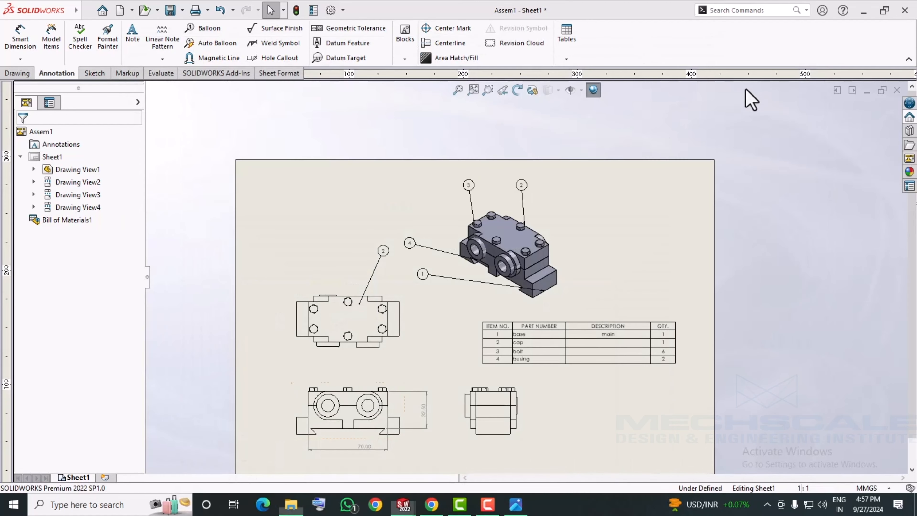
- Place a basic surface finish symbol without a leader on the sheet above the top view
{"action": "left_click", "coordinate": [271, 29]}
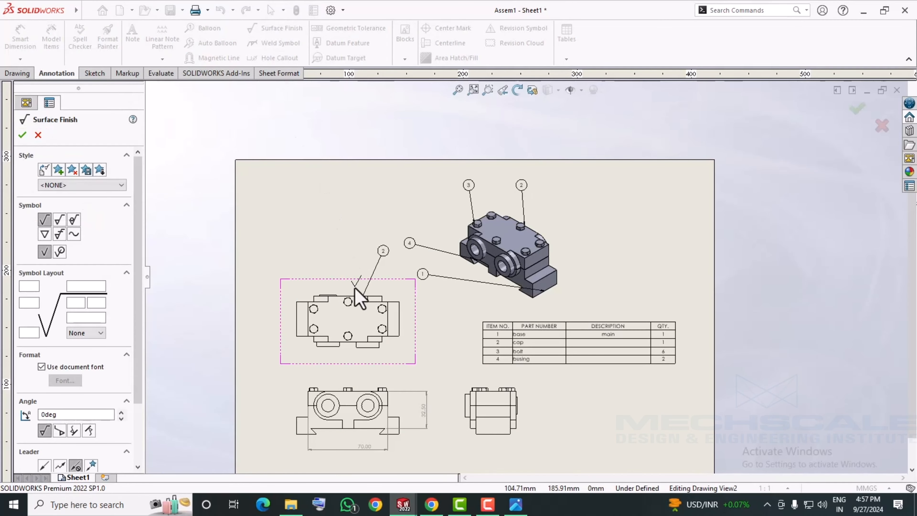
{"action": "scroll", "coordinate": [361, 281], "scroll_direction": "down", "scroll_amount": 2}
{"action": "left_click", "coordinate": [357, 243]}
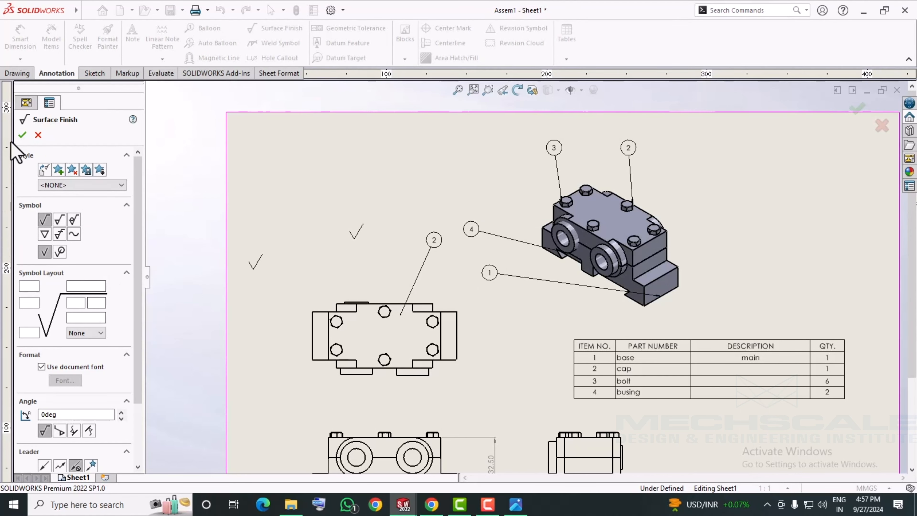
{"action": "left_click", "coordinate": [22, 135]}
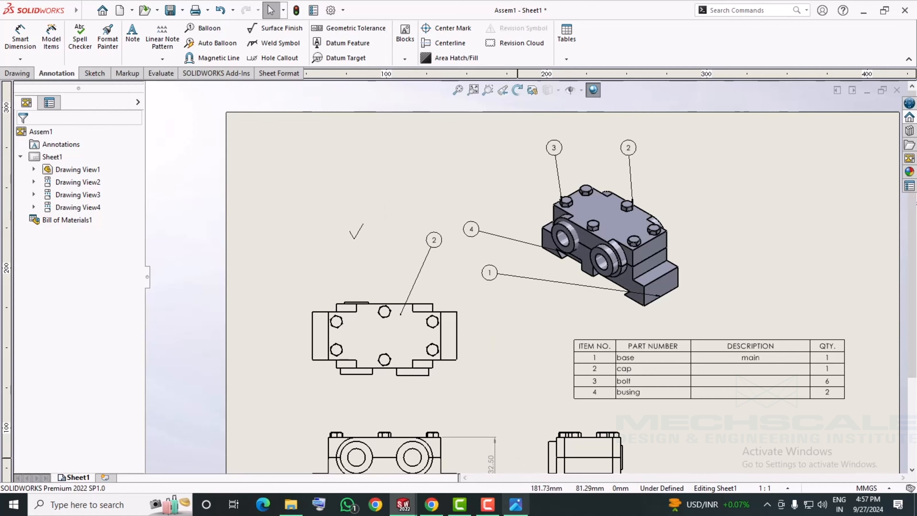
- Review the lay symbols chart, surface finish components image and roughness grade chart again, and close the image viewer
{"action": "left_click", "coordinate": [515, 504]}
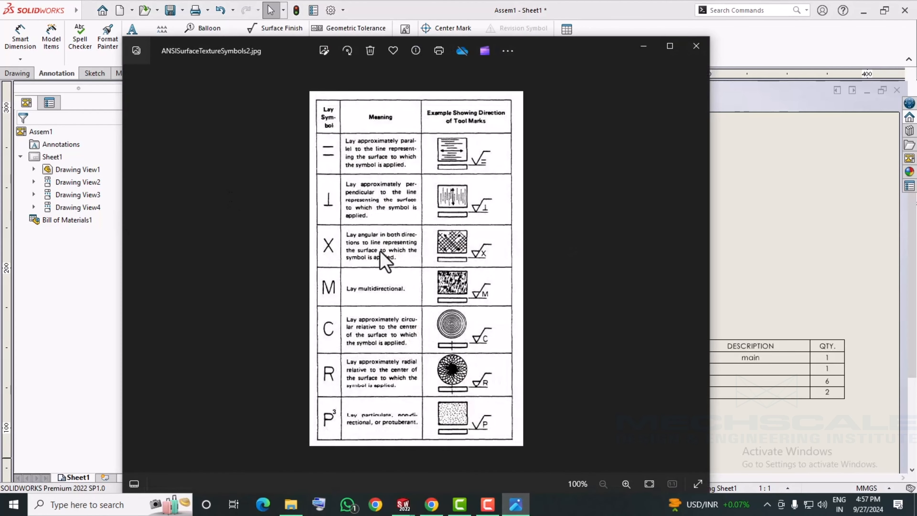
{"action": "key", "text": "Right"}
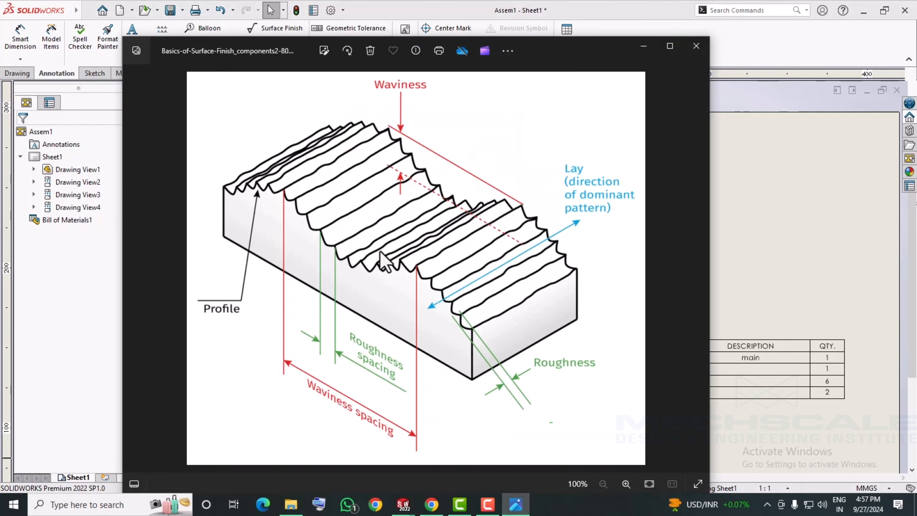
{"action": "key", "text": "Right"}
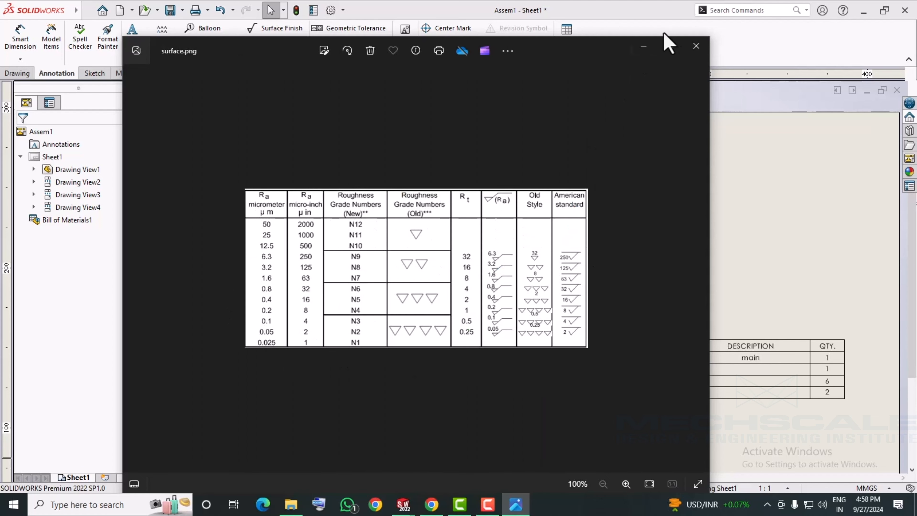
{"action": "left_click", "coordinate": [696, 46]}
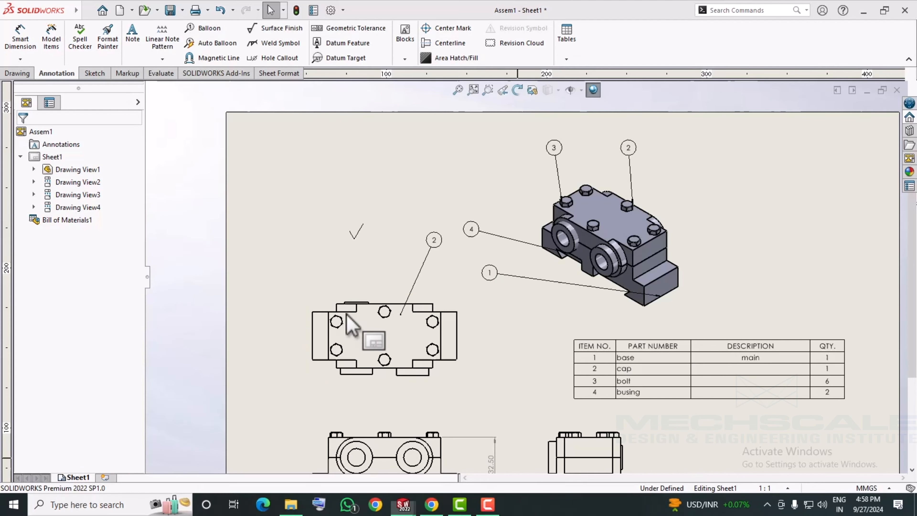
- Switch to File Explorer, go from the Surface folder to the neighbouring weld folder, and minimize the window
{"action": "left_click", "coordinate": [290, 504]}
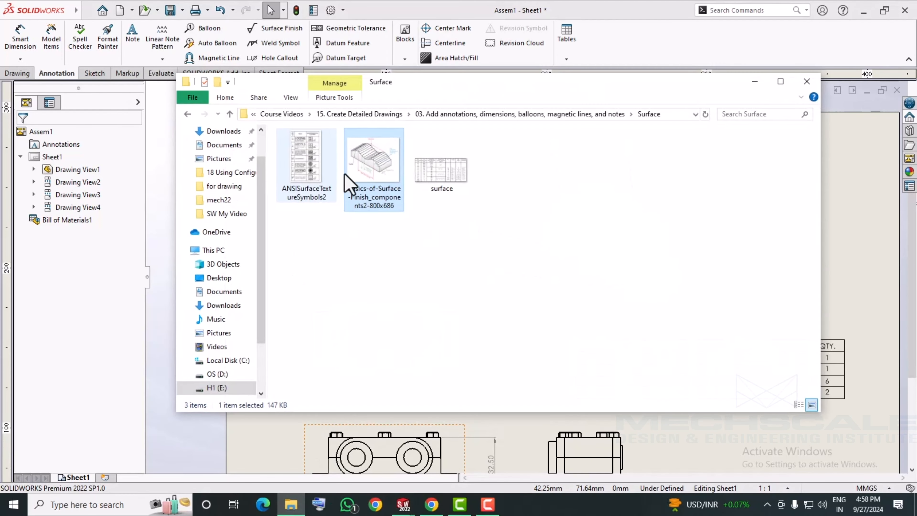
{"action": "left_click", "coordinate": [574, 115]}
{"action": "double_click", "coordinate": [303, 197]}
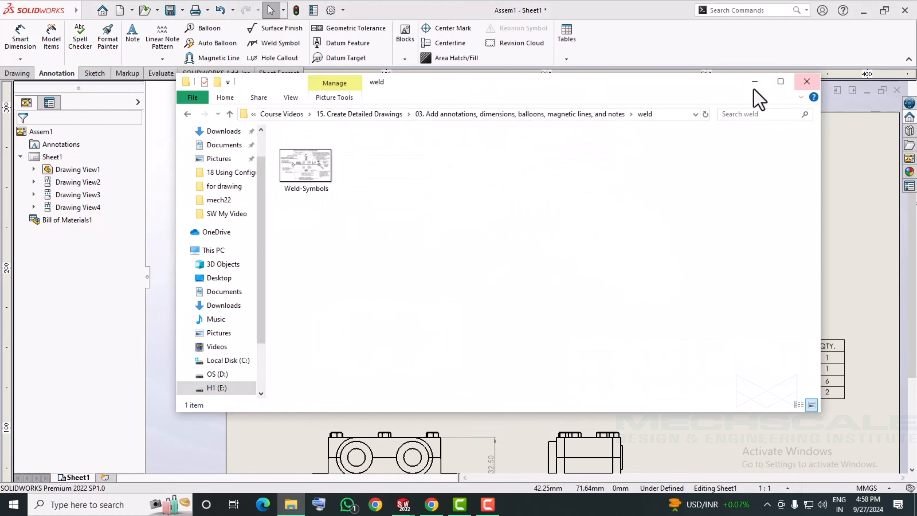
{"action": "left_click", "coordinate": [754, 82]}
- Examine the ISO weld symbol properties alongside the Weld-Symbols reference image, and cancel the weld symbol without placing it
{"action": "left_click", "coordinate": [295, 44]}
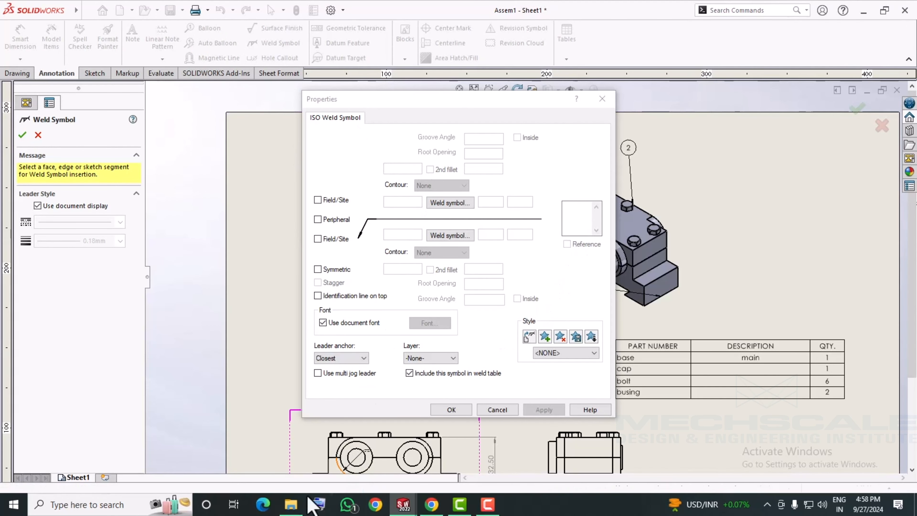
{"action": "left_click", "coordinate": [291, 504]}
{"action": "double_click", "coordinate": [323, 170]}
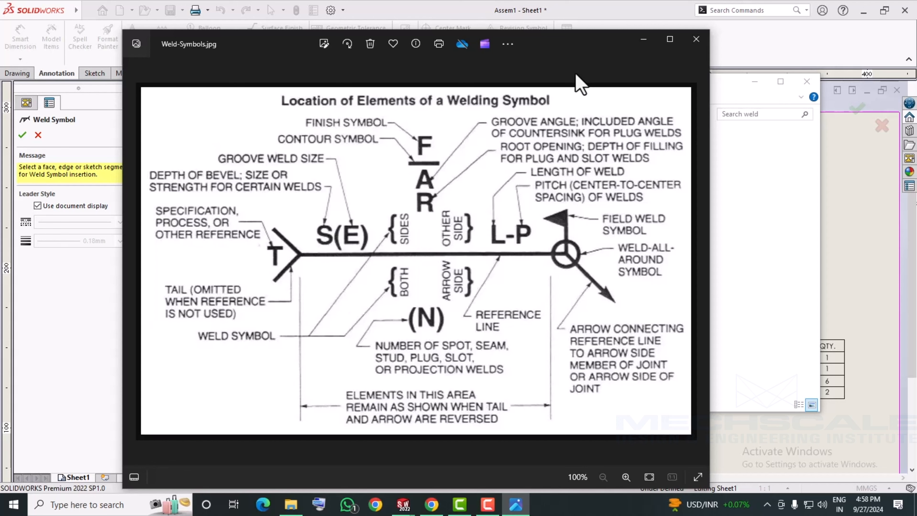
{"action": "left_click", "coordinate": [643, 39]}
{"action": "left_click", "coordinate": [755, 81]}
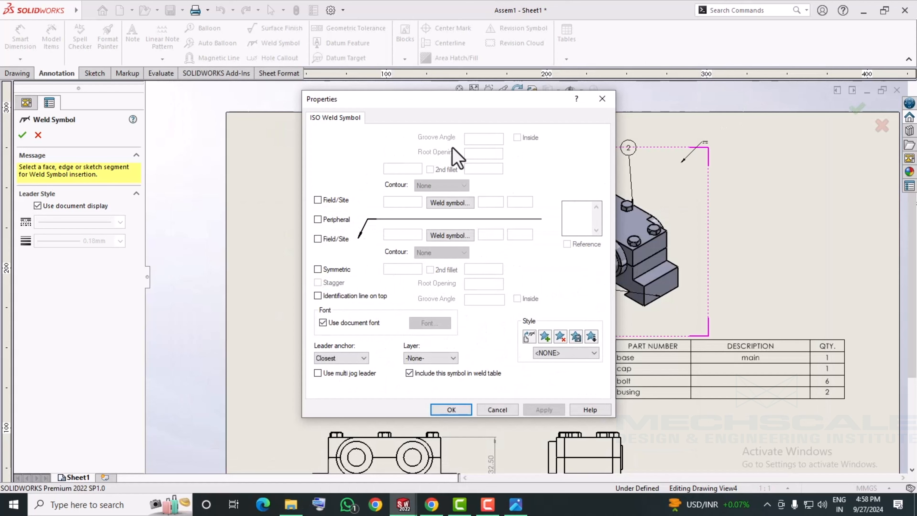
{"action": "left_click", "coordinate": [493, 411]}
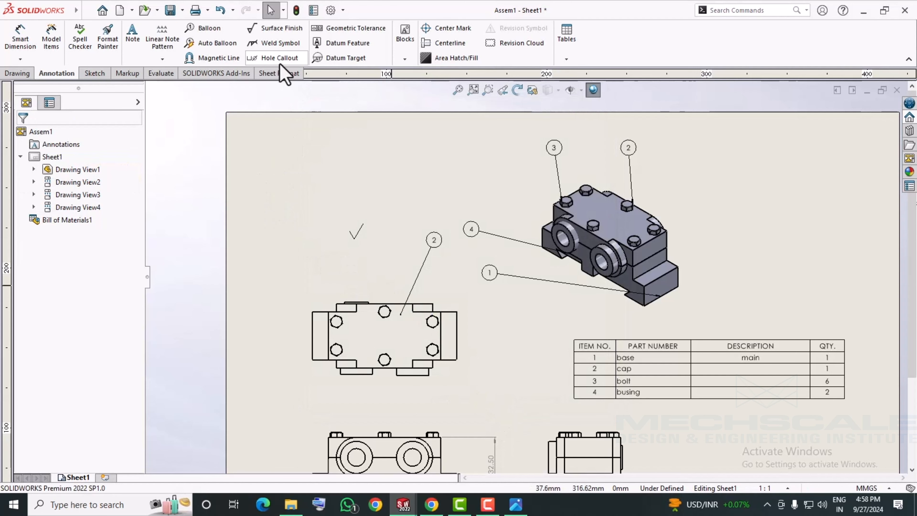
- Add a second, blank sheet to the assembly drawing
{"action": "key", "text": "z"}
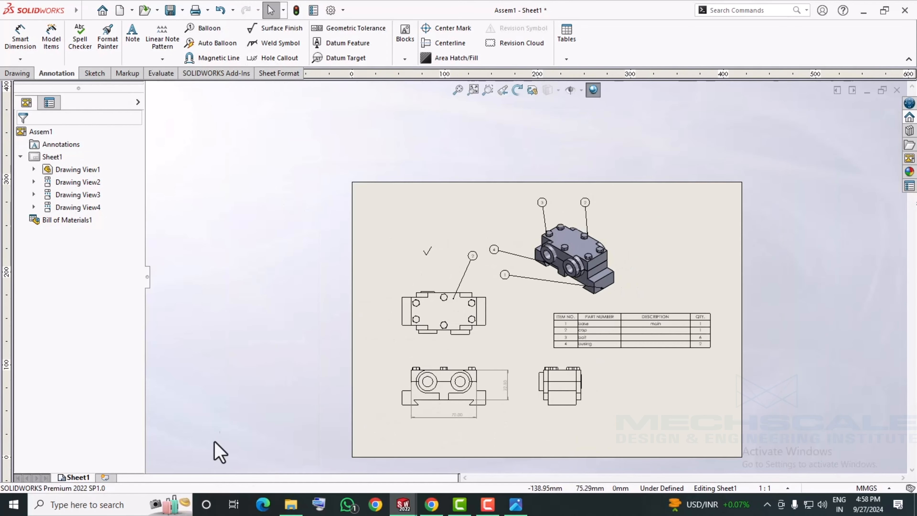
{"action": "left_click", "coordinate": [105, 477]}
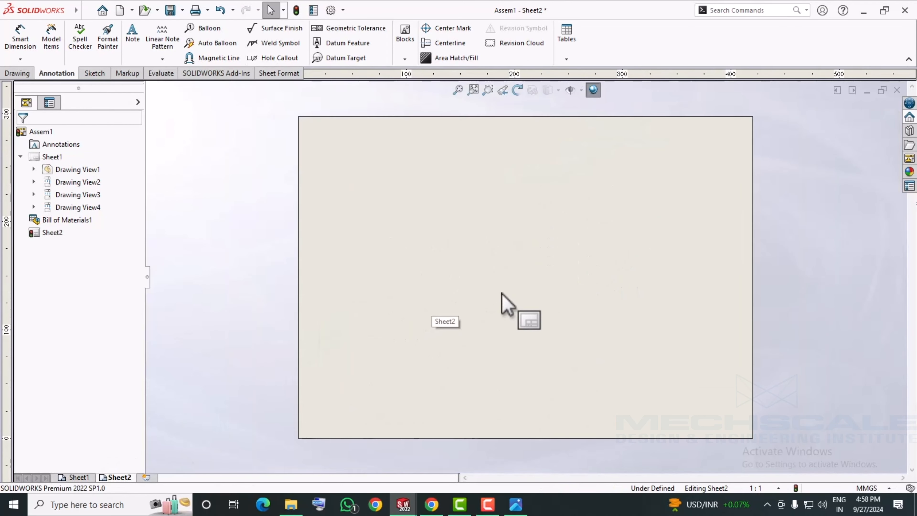
{"action": "left_click", "coordinate": [144, 10]}
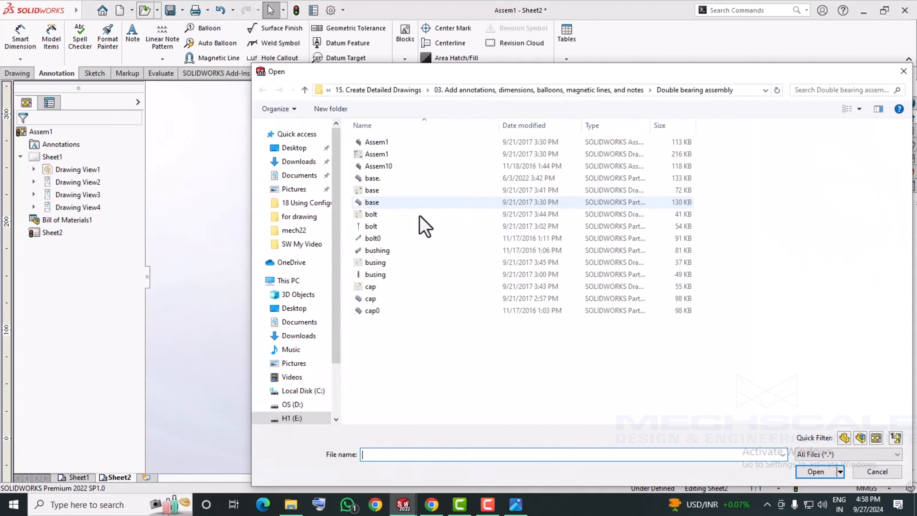
{"action": "left_click", "coordinate": [878, 471]}
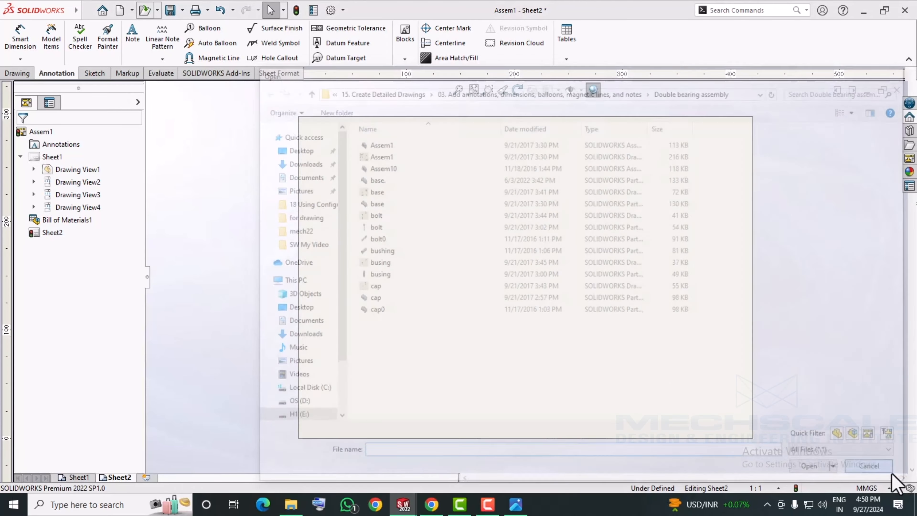
- Insert a predefined front view in the upper part of the new sheet and assign it the holes.SLDPRT model
{"action": "left_click", "coordinate": [18, 74]}
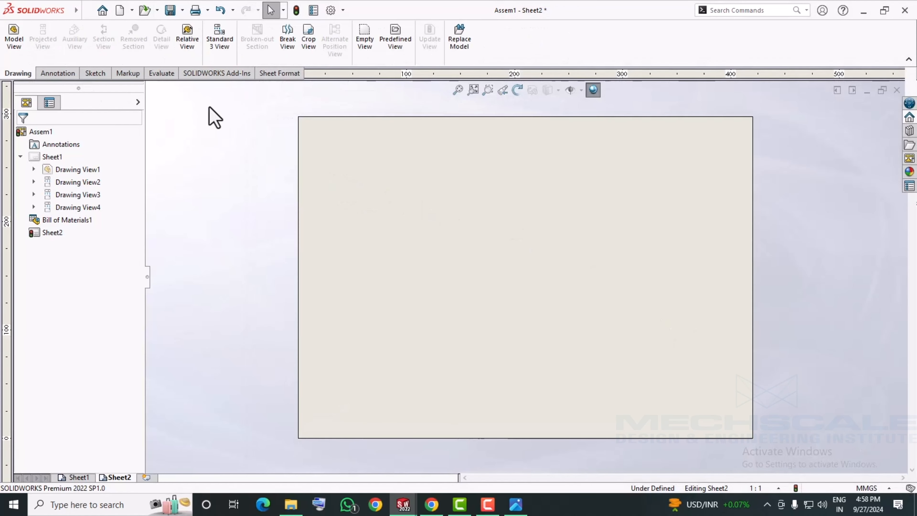
{"action": "left_click", "coordinate": [397, 50]}
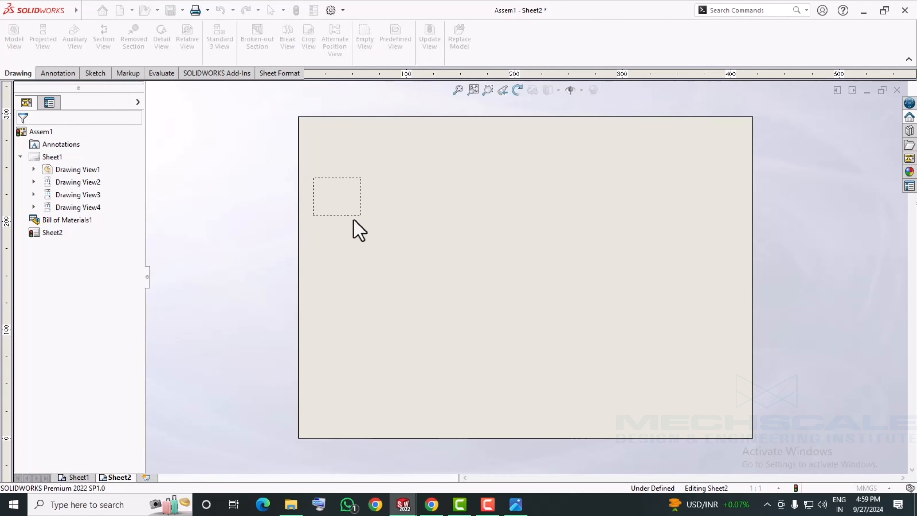
{"action": "left_click", "coordinate": [399, 213]}
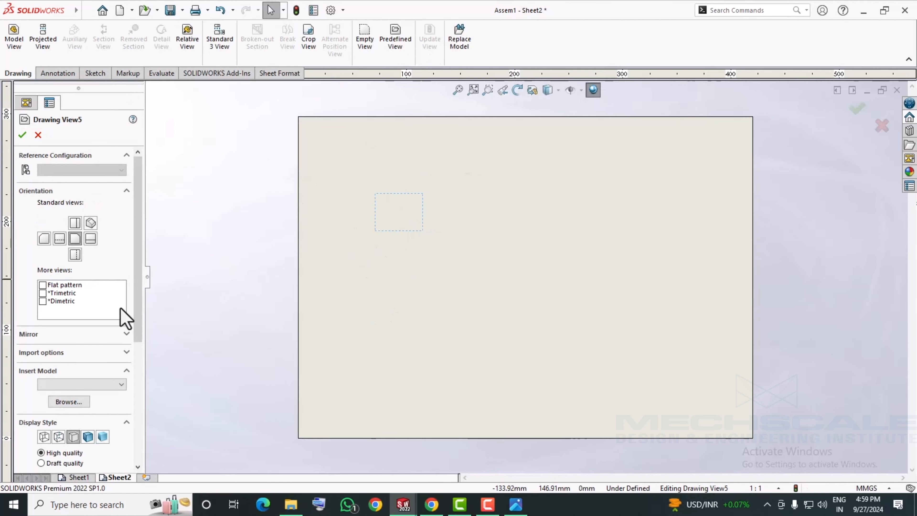
{"action": "left_click", "coordinate": [68, 401]}
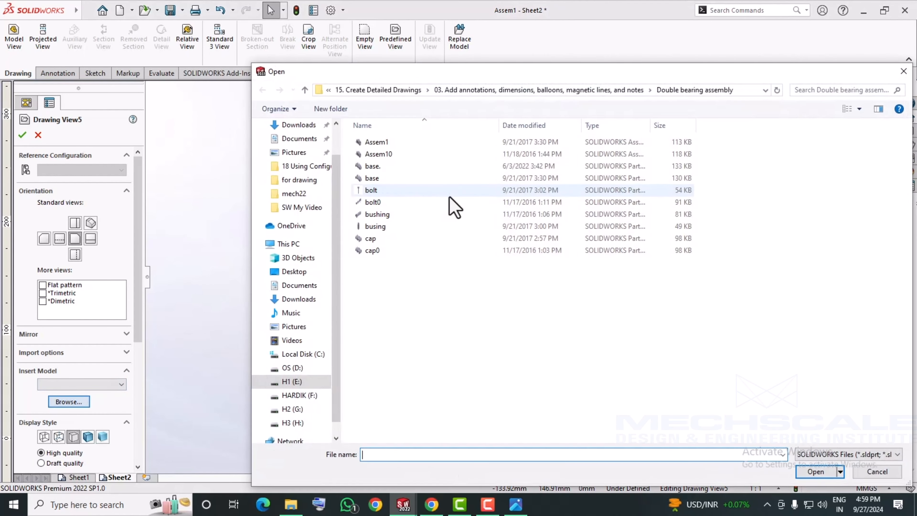
{"action": "left_click", "coordinate": [619, 91]}
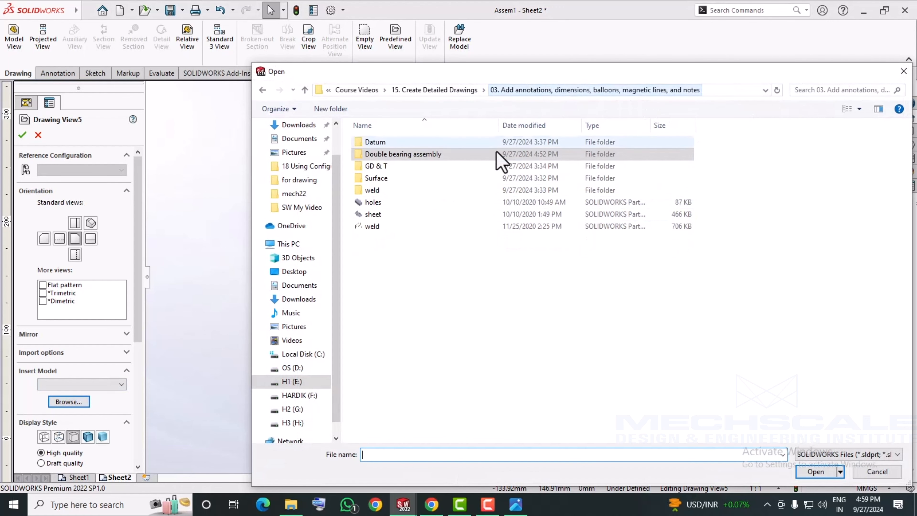
{"action": "double_click", "coordinate": [376, 203]}
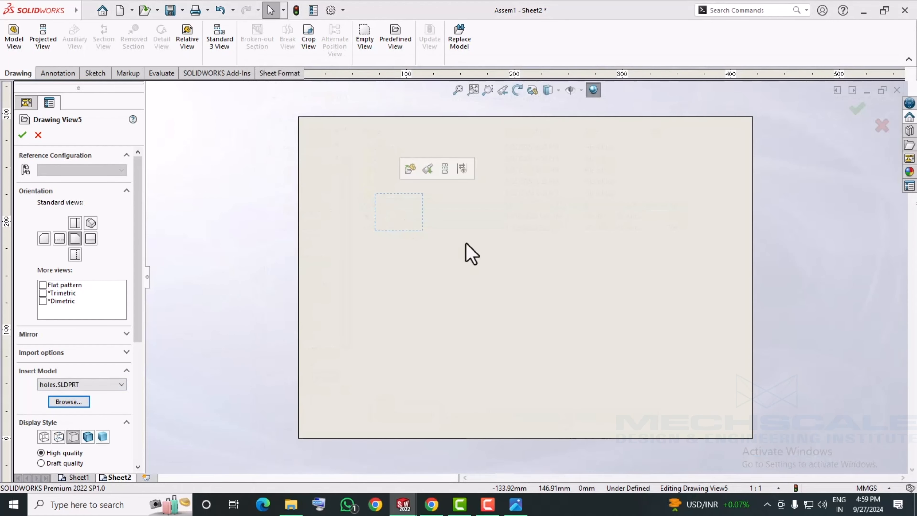
{"action": "left_click", "coordinate": [22, 135]}
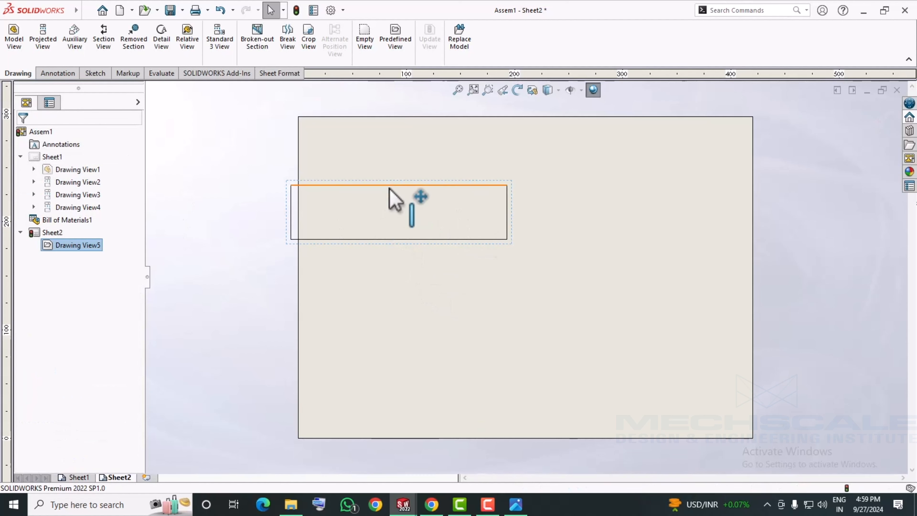
- Move the front view of the holes part sideways so that it lies entirely inside the sheet border
{"action": "left_click", "coordinate": [391, 202]}
{"action": "left_click", "coordinate": [230, 190]}
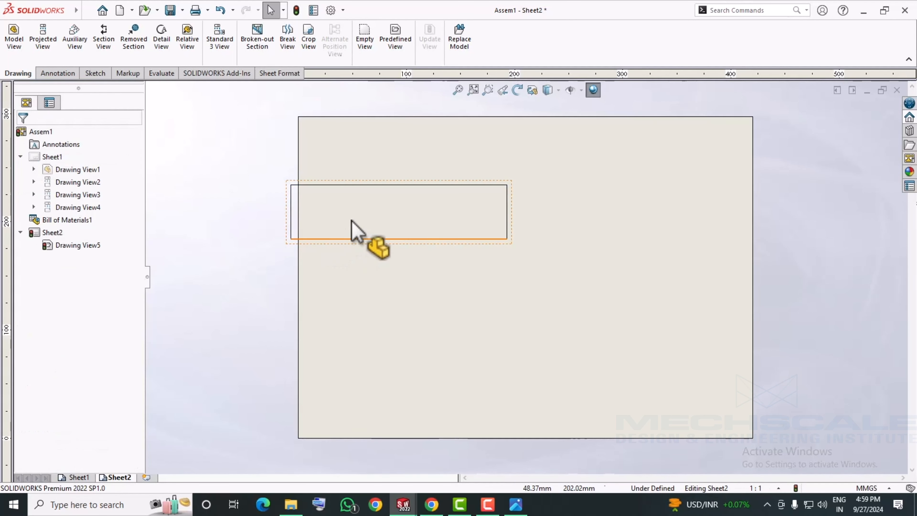
{"action": "left_click", "coordinate": [435, 221]}
{"action": "mouse_move", "coordinate": [513, 208]}
{"action": "left_mouse_down"}
{"action": "mouse_move", "coordinate": [555, 222]}
{"action": "mouse_move", "coordinate": [561, 213]}
{"action": "left_mouse_up"}
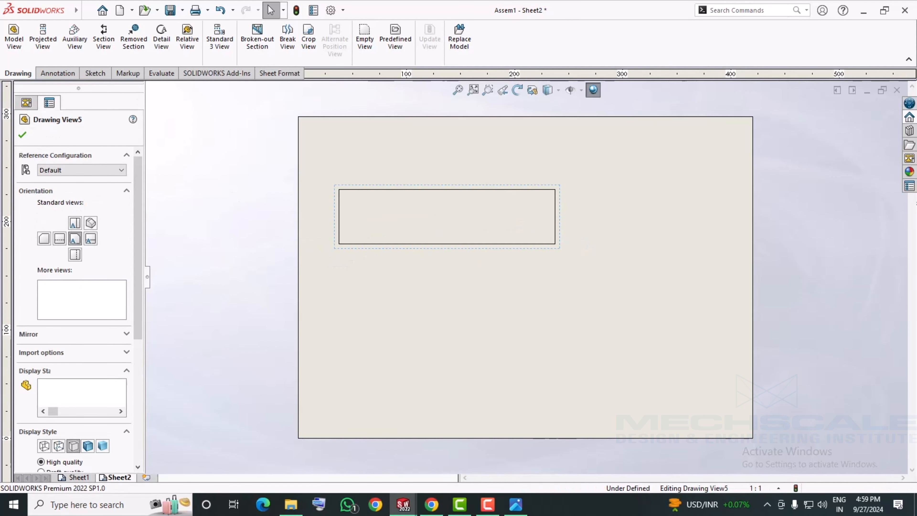
- Project two views from the front view, one directly below it and one directly above it
{"action": "left_click", "coordinate": [38, 55]}
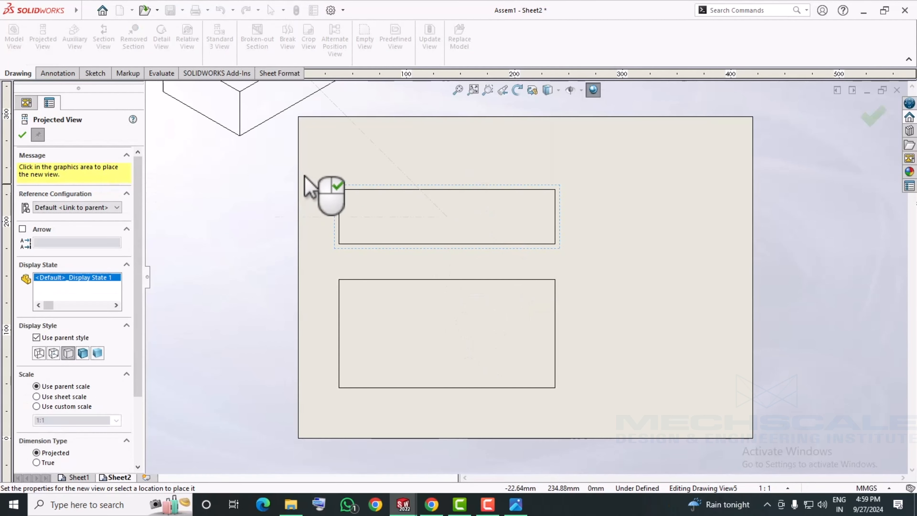
{"action": "left_click", "coordinate": [420, 143]}
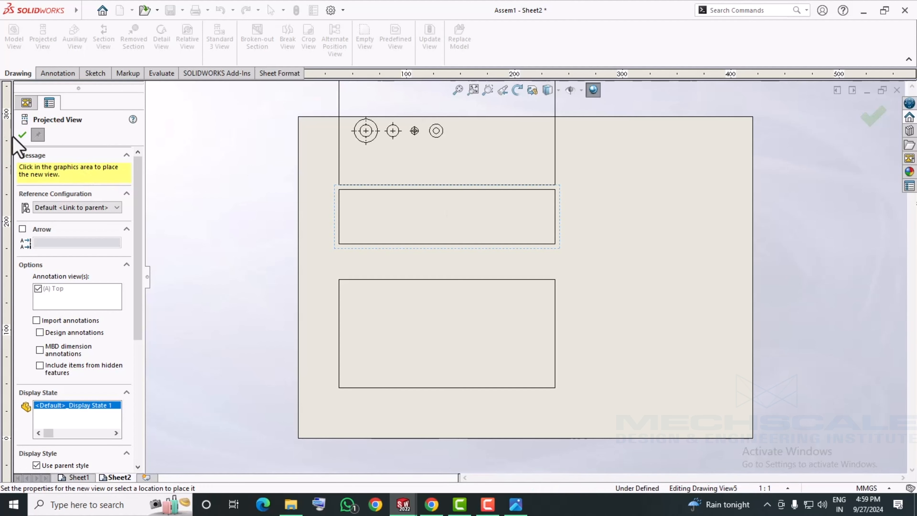
{"action": "left_click", "coordinate": [22, 135]}
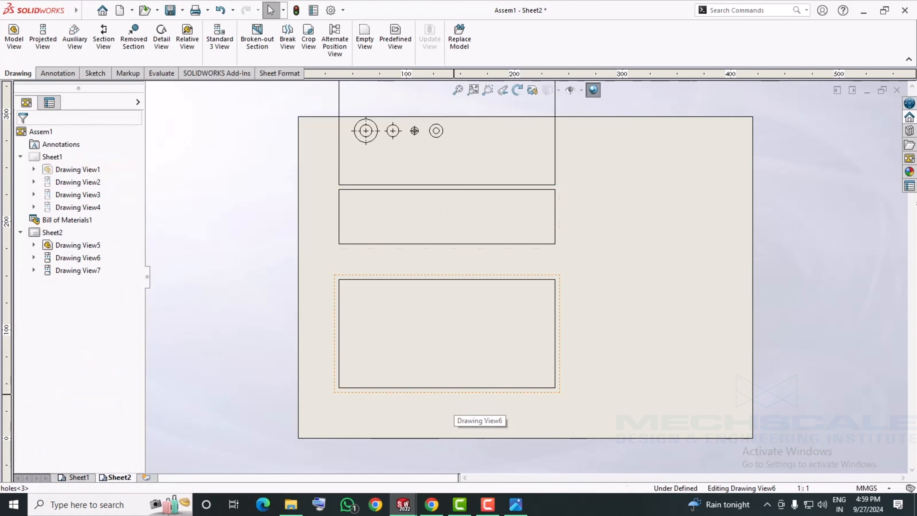
- Delete the lower projected view and move the front view and the view with the holes down within the sheet
{"action": "left_click", "coordinate": [440, 358]}
{"action": "key", "text": "Delete"}
{"action": "left_click", "coordinate": [538, 212]}
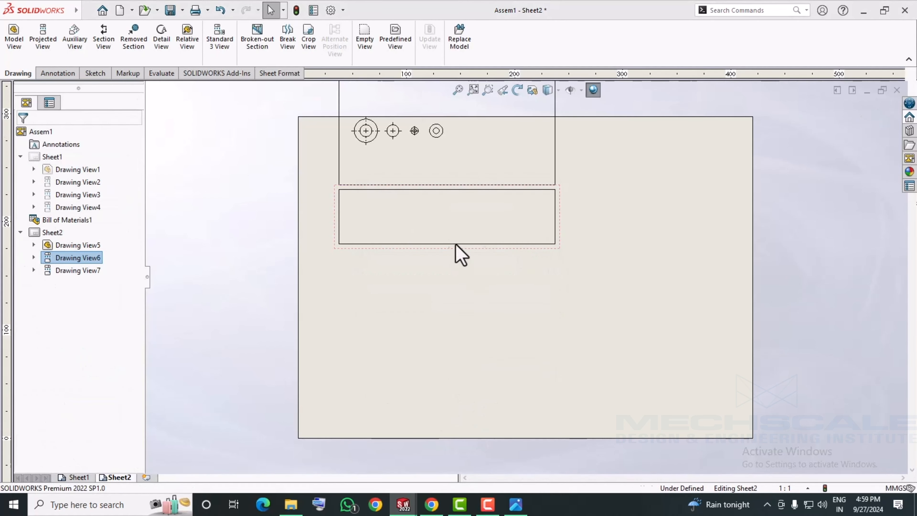
{"action": "left_click_drag", "start_coordinate": [449, 249], "coordinate": [450, 402]}
{"action": "left_click", "coordinate": [409, 183]}
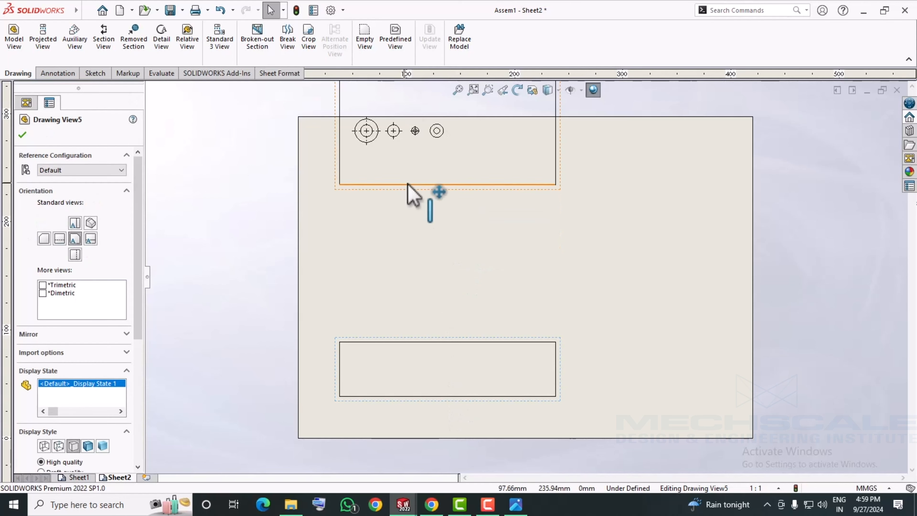
{"action": "left_click_drag", "start_coordinate": [405, 191], "coordinate": [417, 300]}
{"action": "left_click", "coordinate": [276, 268]}
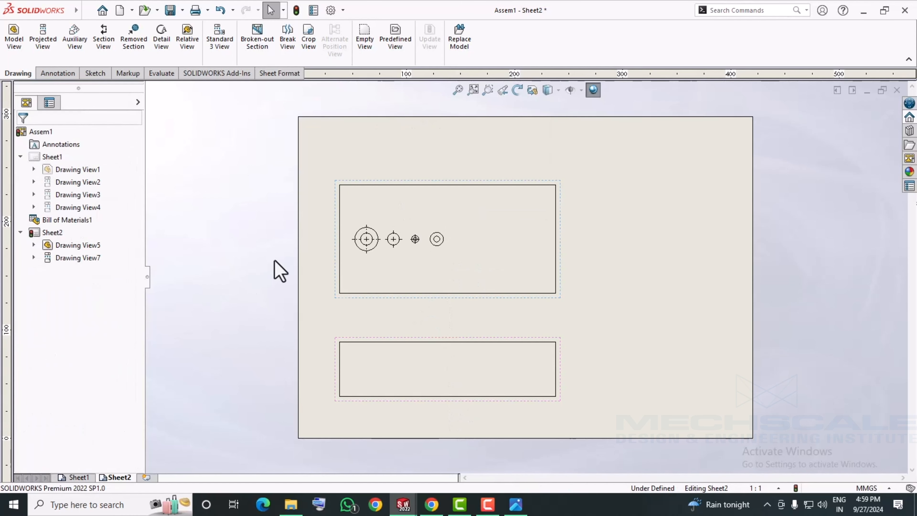
- Add hole callouts to the large counterbored hole and the plain hole beside it, placing both texts above the view
{"action": "scroll", "coordinate": [547, 221], "scroll_direction": "down", "scroll_amount": 2}
{"action": "scroll", "coordinate": [257, 264], "scroll_direction": "down", "scroll_amount": 1}
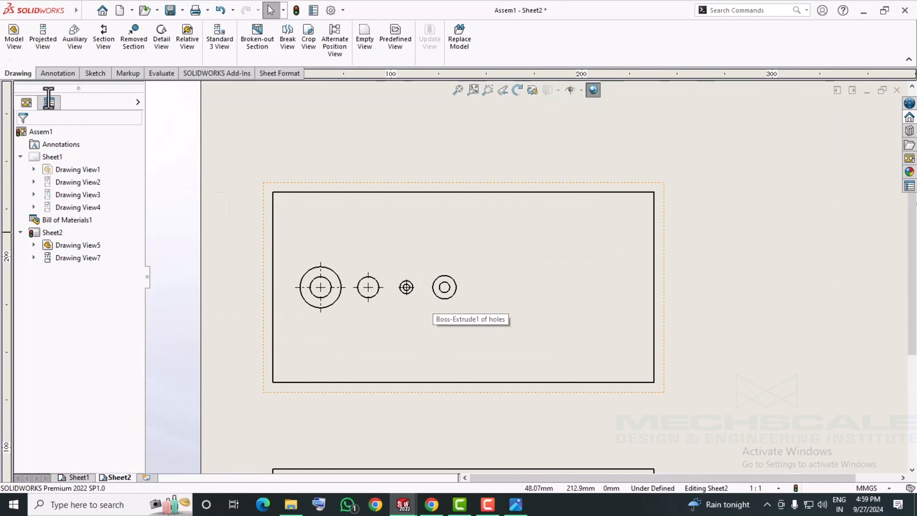
{"action": "left_click", "coordinate": [63, 74]}
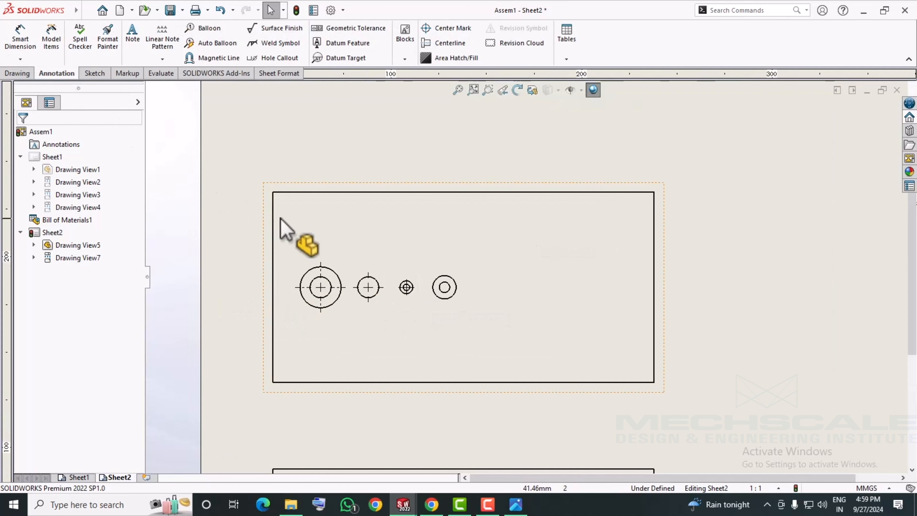
{"action": "left_click", "coordinate": [270, 56]}
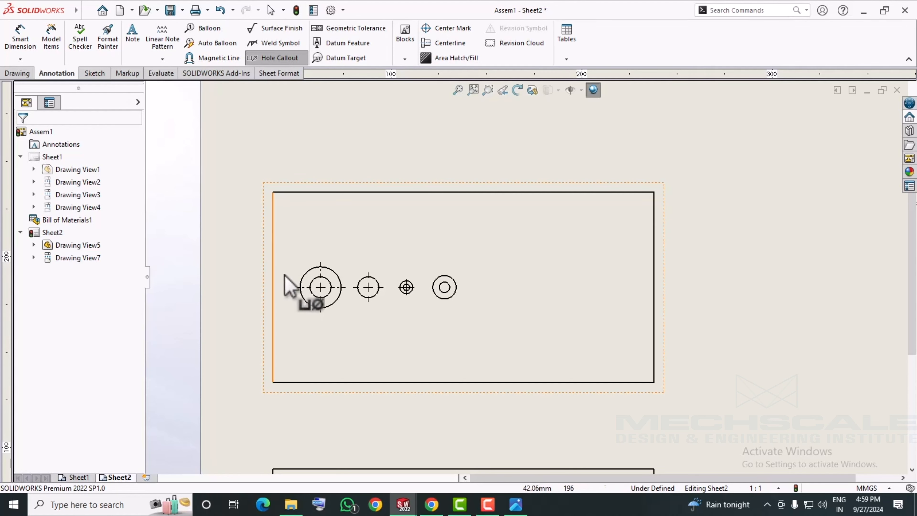
{"action": "left_click", "coordinate": [302, 297]}
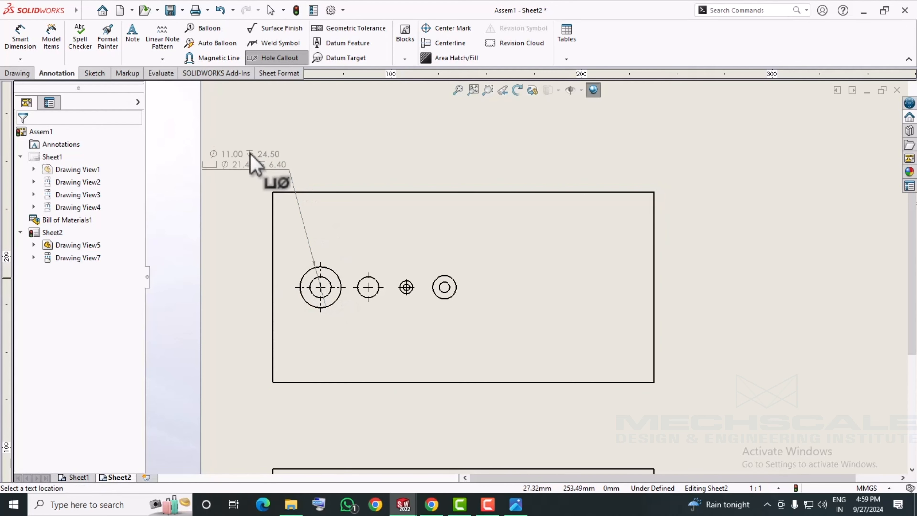
{"action": "left_click", "coordinate": [255, 159]}
{"action": "left_click", "coordinate": [363, 284]}
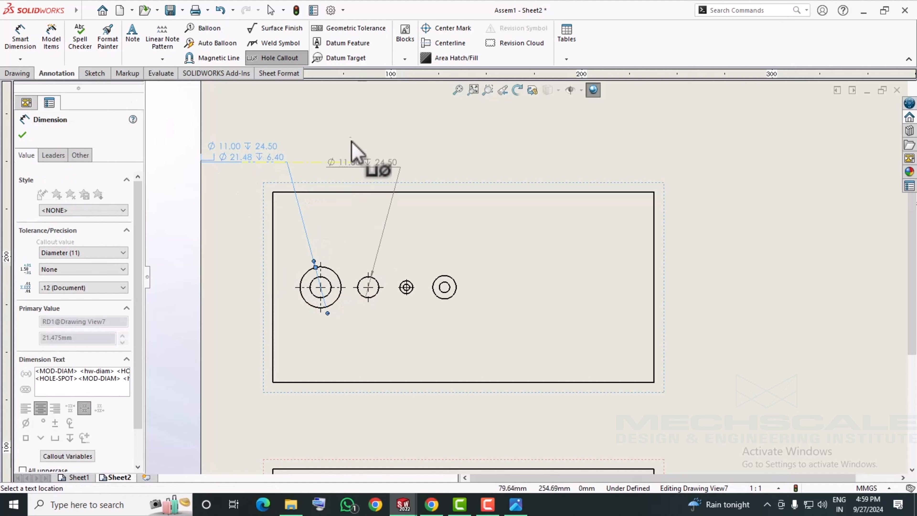
{"action": "left_click", "coordinate": [365, 134]}
- Add hole callouts to the small countersunk hole and the last hole in the row, placing both texts above the view
{"action": "left_click", "coordinate": [411, 288]}
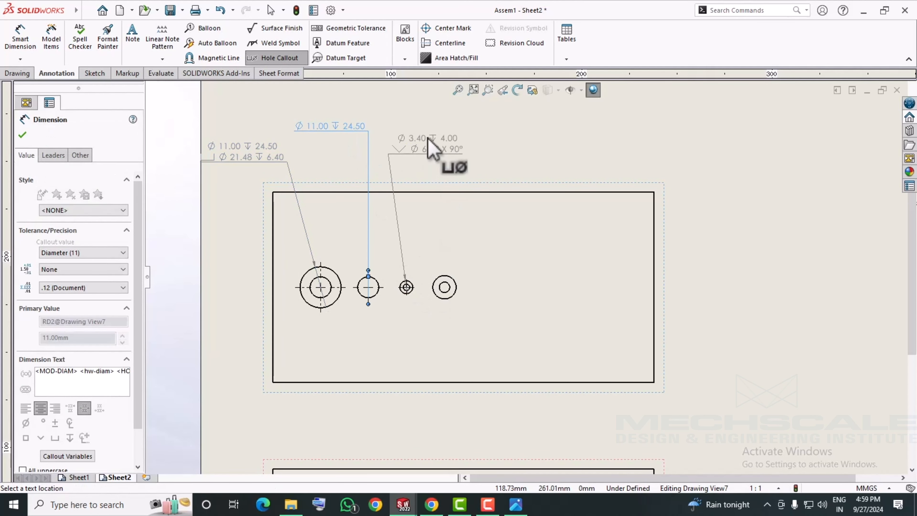
{"action": "left_click", "coordinate": [455, 151]}
{"action": "left_click", "coordinate": [455, 287]}
{"action": "left_click", "coordinate": [545, 149]}
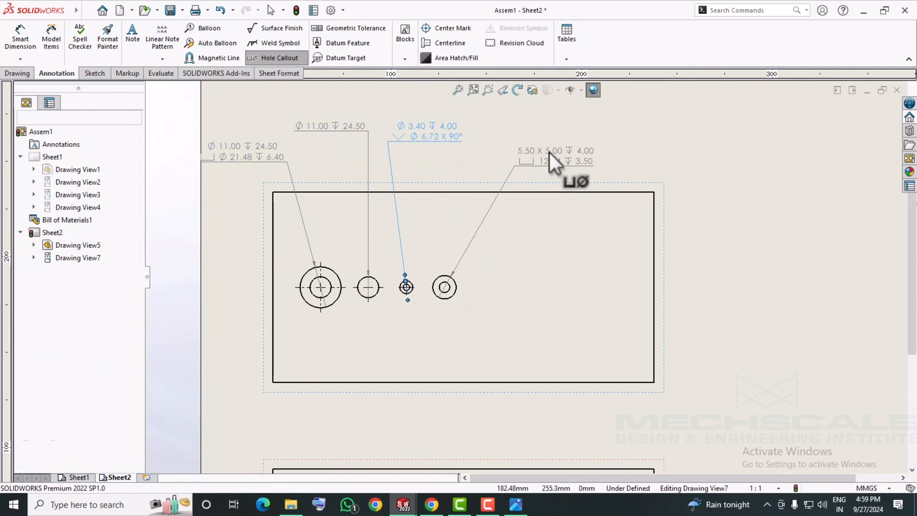
{"action": "scroll", "coordinate": [225, 282], "scroll_direction": "up", "scroll_amount": 3}
{"action": "scroll", "coordinate": [530, 203], "scroll_direction": "down", "scroll_amount": 1}
{"action": "scroll", "coordinate": [530, 202], "scroll_direction": "down", "scroll_amount": 1}
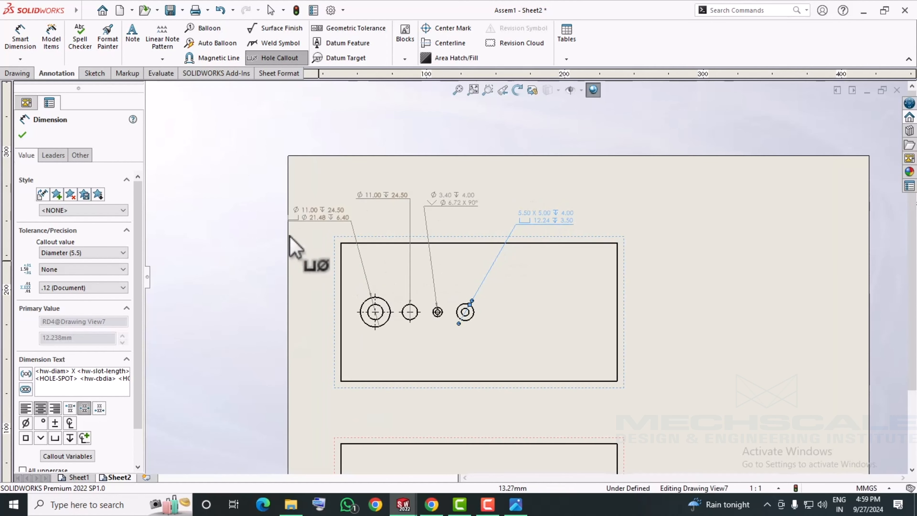
{"action": "key", "text": "Escape"}
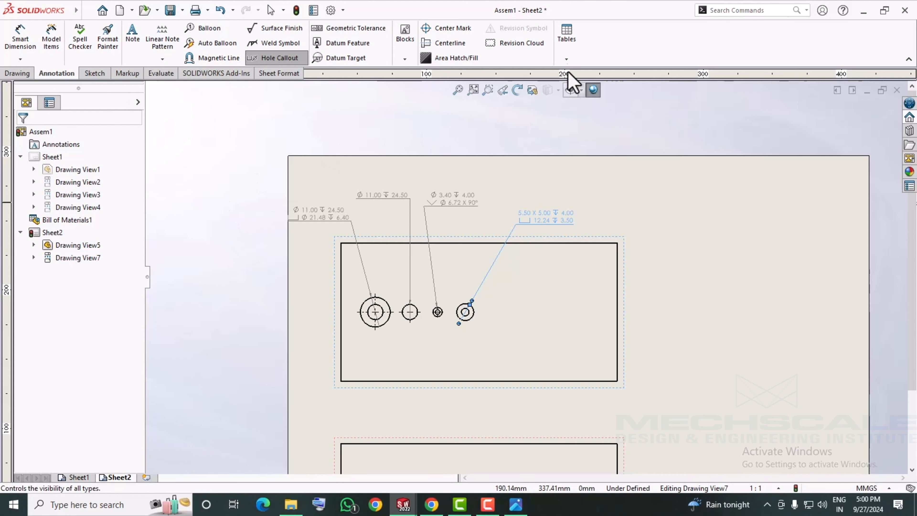
{"action": "left_click", "coordinate": [565, 57]}
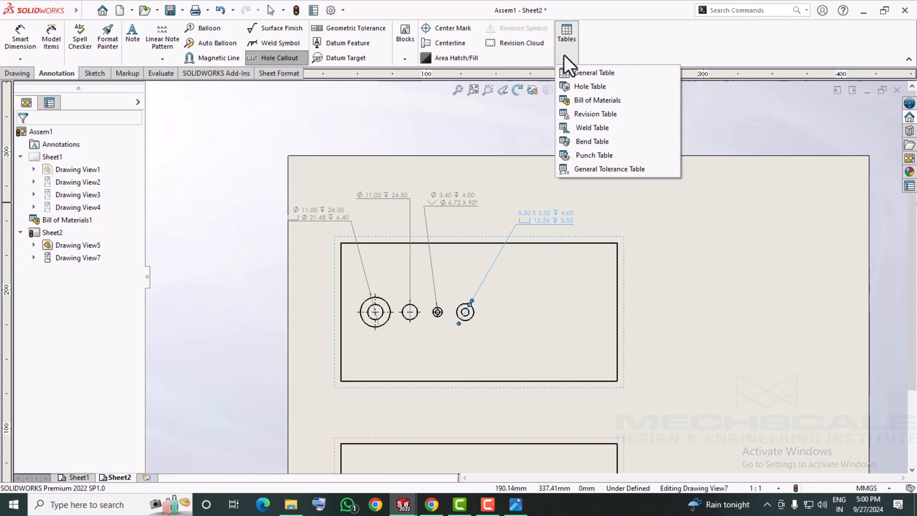
{"action": "left_click", "coordinate": [578, 88]}
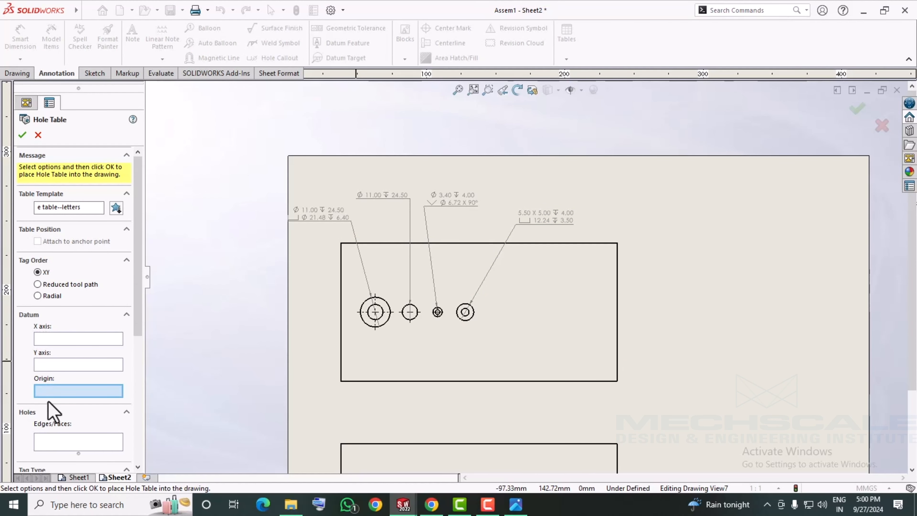
{"action": "left_click", "coordinate": [341, 381]}
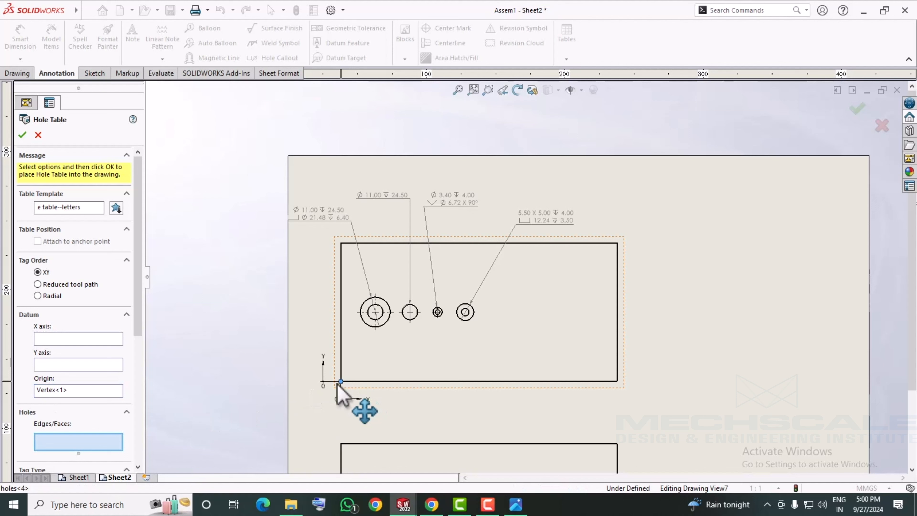
{"action": "left_click", "coordinate": [40, 342]}
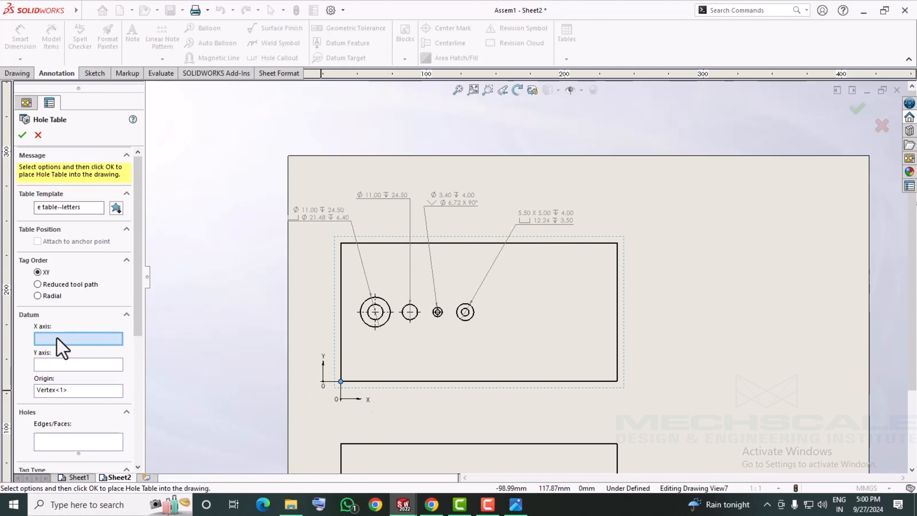
{"action": "left_click", "coordinate": [366, 382]}
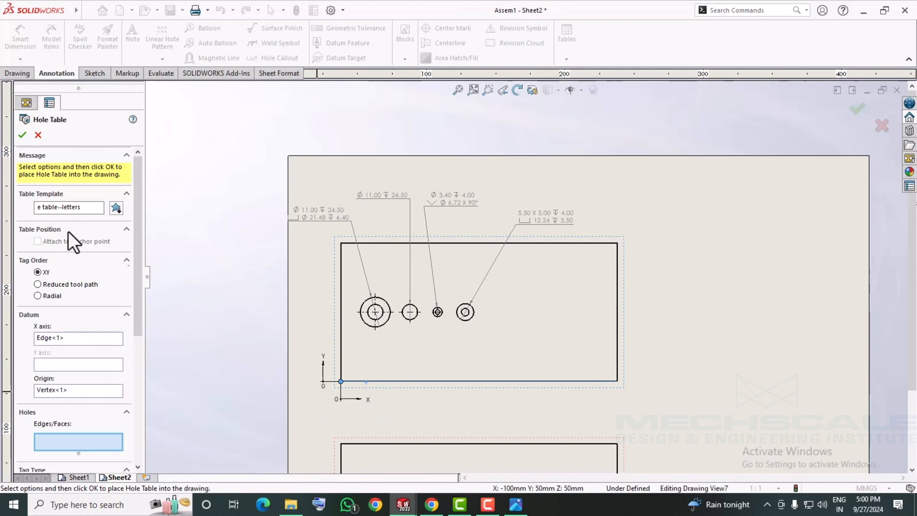
{"action": "left_click", "coordinate": [23, 135]}
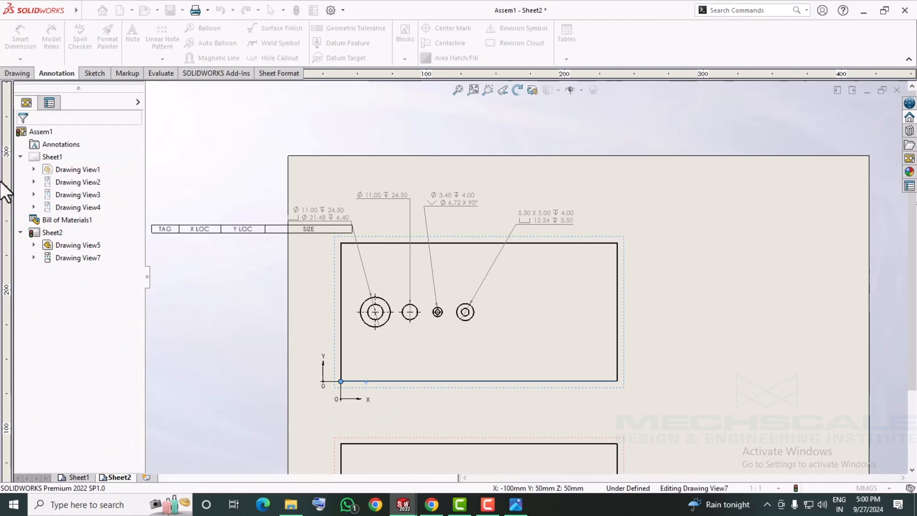
- Start a hole table with the plate's lower-left corner as origin and its left edge as the Y axis
{"action": "left_click", "coordinate": [566, 59]}
{"action": "left_click", "coordinate": [590, 86]}
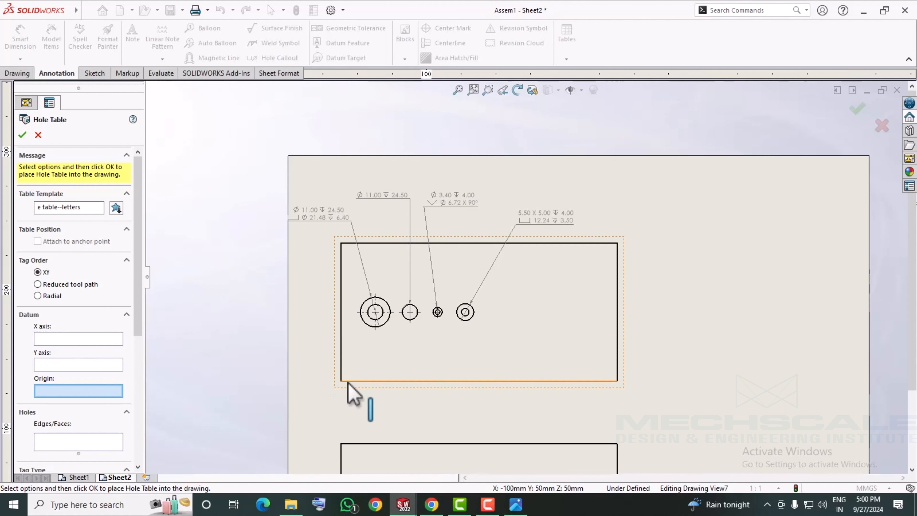
{"action": "left_click", "coordinate": [341, 381]}
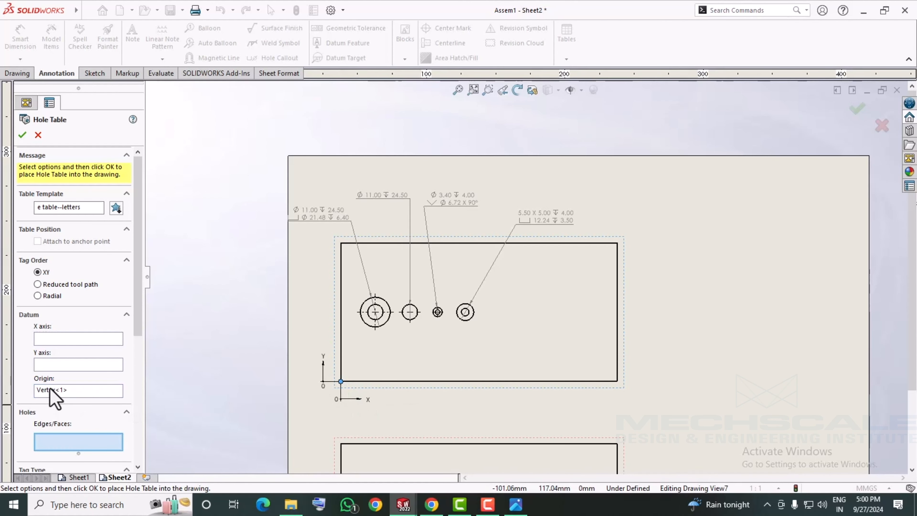
{"action": "left_click", "coordinate": [51, 366]}
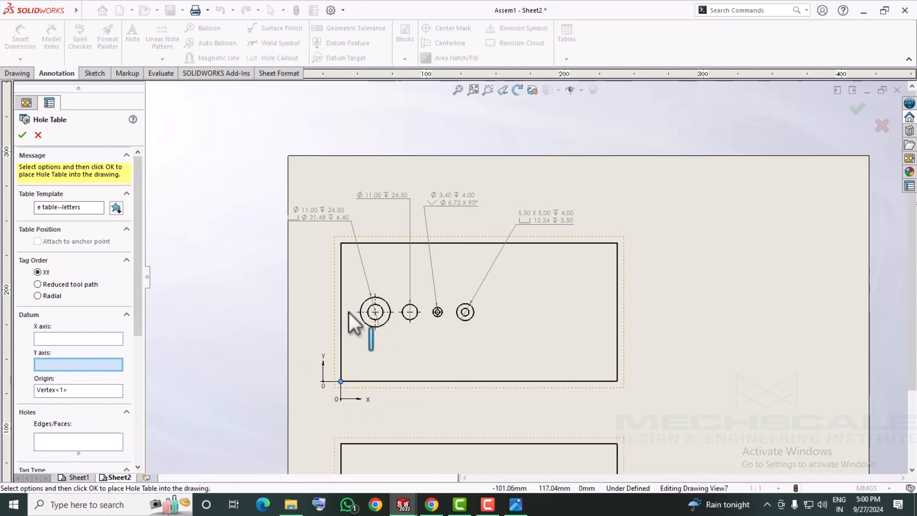
{"action": "left_click", "coordinate": [342, 317]}
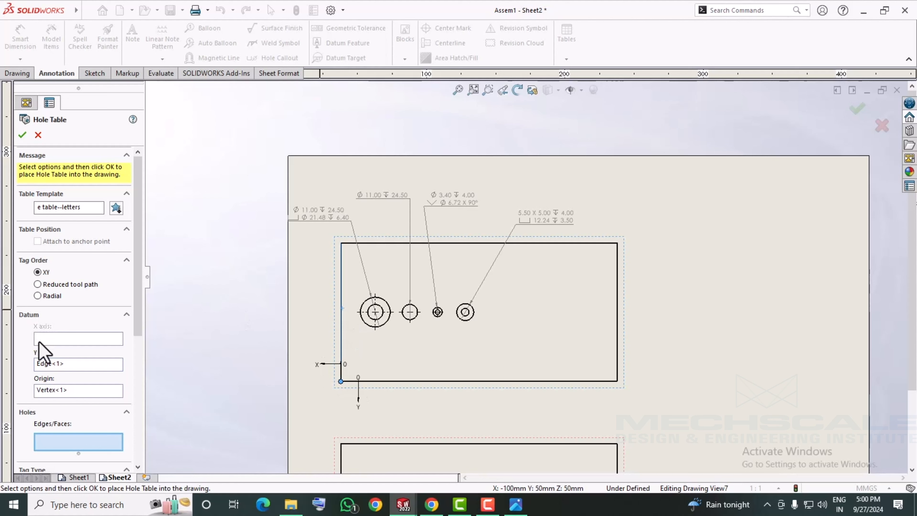
- Select the plate face to include all its holes and place the hole table to the right of the view
{"action": "left_click", "coordinate": [451, 352]}
{"action": "key", "text": "Return"}
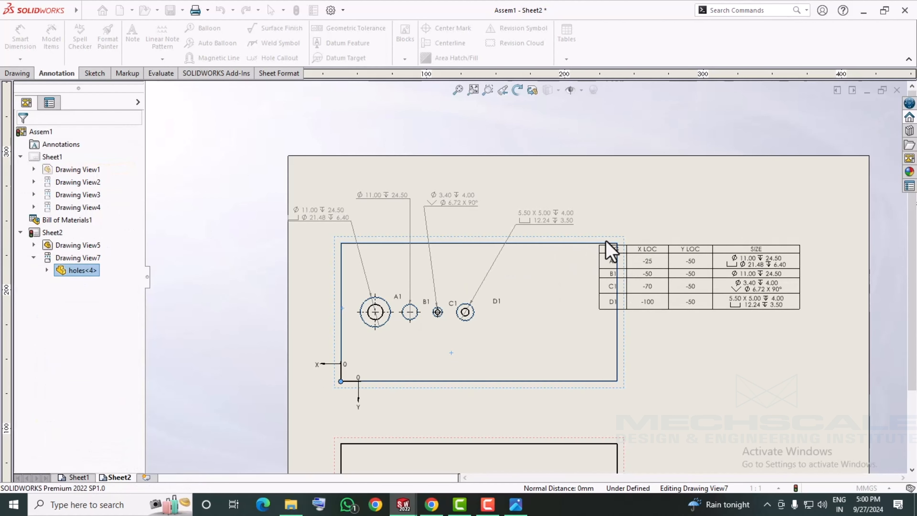
{"action": "left_click", "coordinate": [636, 219]}
{"action": "scroll", "coordinate": [697, 382], "scroll_direction": "up", "scroll_amount": 3}
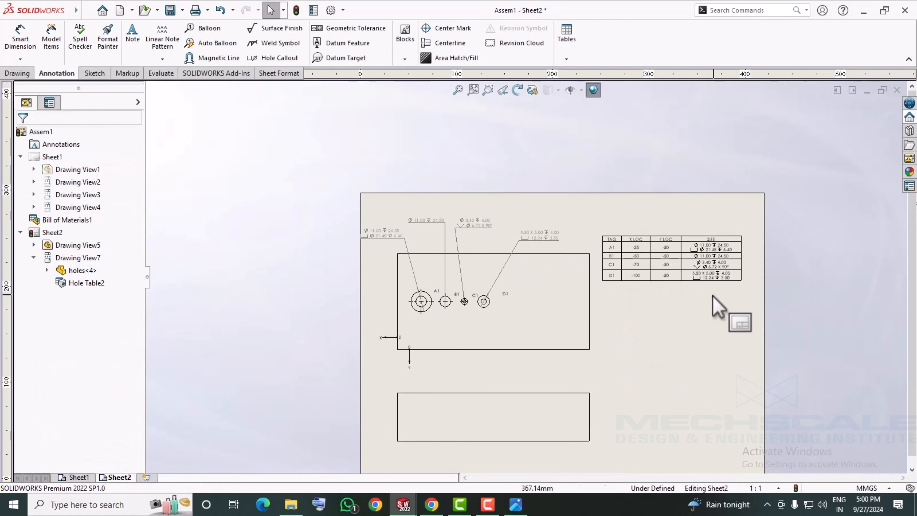
{"action": "scroll", "coordinate": [690, 306], "scroll_direction": "down", "scroll_amount": 3}
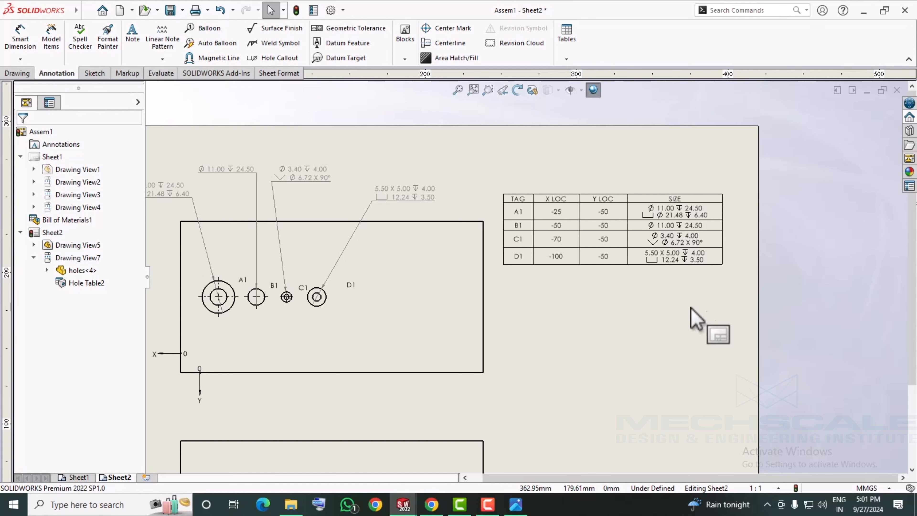
{"action": "scroll", "coordinate": [361, 444], "scroll_direction": "up", "scroll_amount": 3}
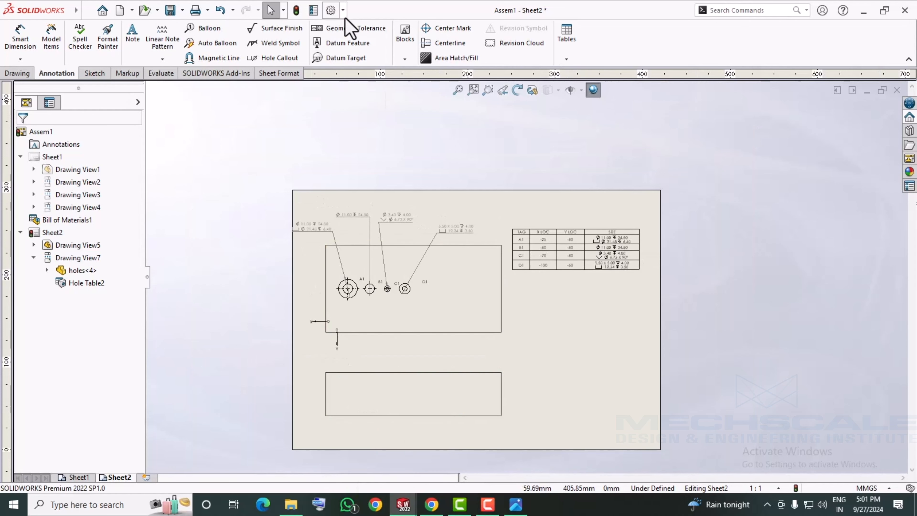
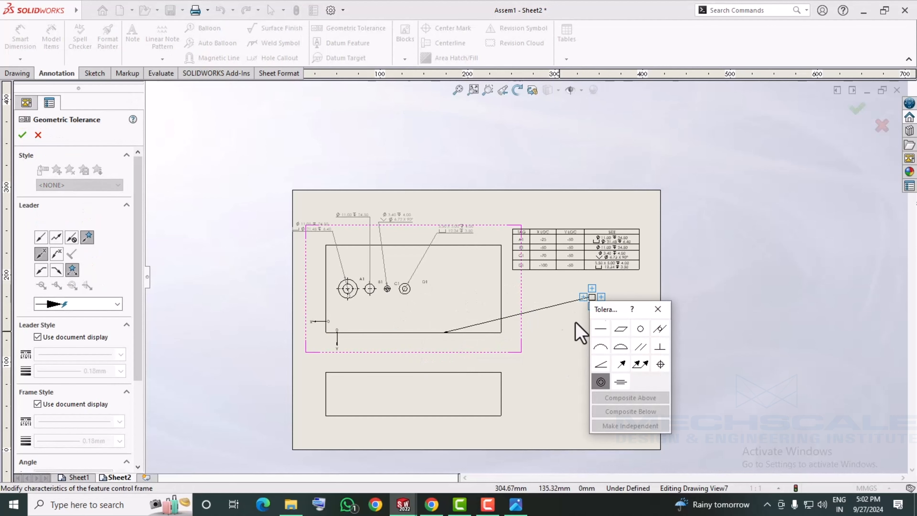
- Choose the flatness symbol for the geometric tolerance frame and close the tolerance dialog
{"action": "left_click", "coordinate": [620, 329]}
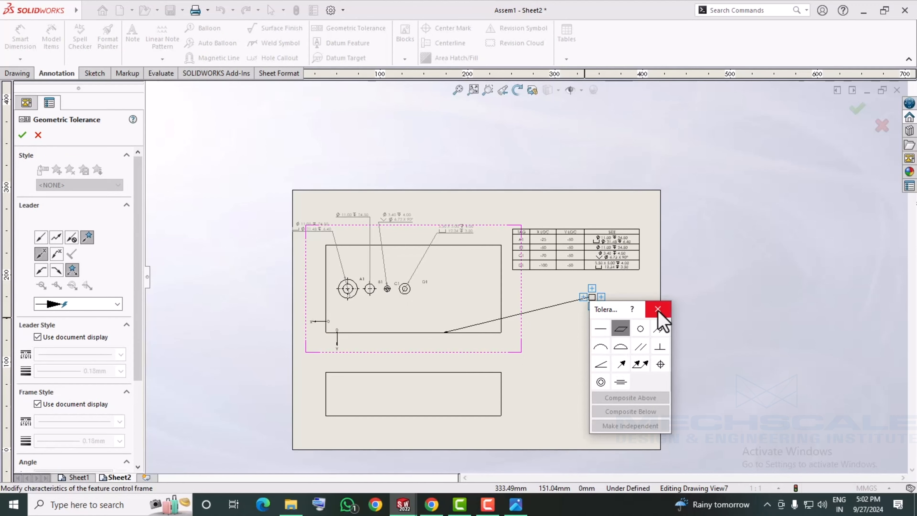
{"action": "left_click", "coordinate": [657, 309]}
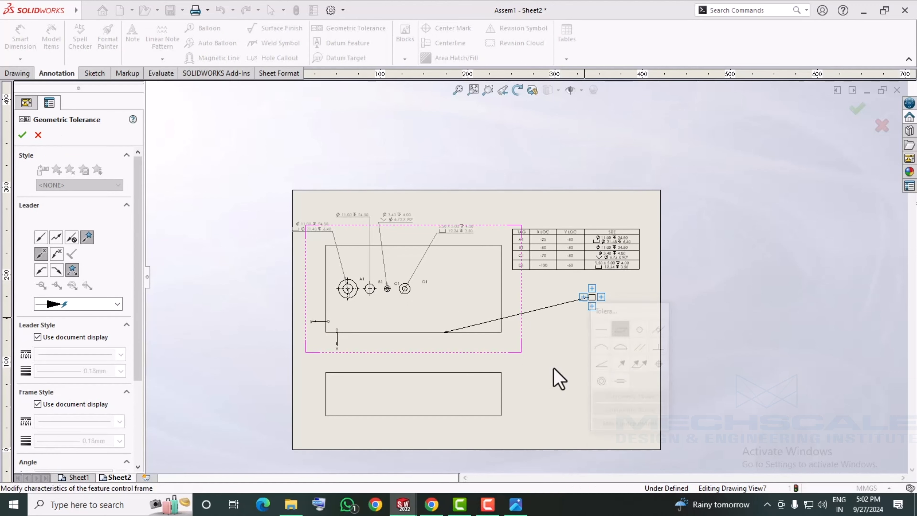
- View the feature-control-frame image in the GD & T folder to examine the parts of a tolerance frame, and return to the drawing
{"action": "left_click", "coordinate": [291, 504]}
{"action": "double_click", "coordinate": [372, 170]}
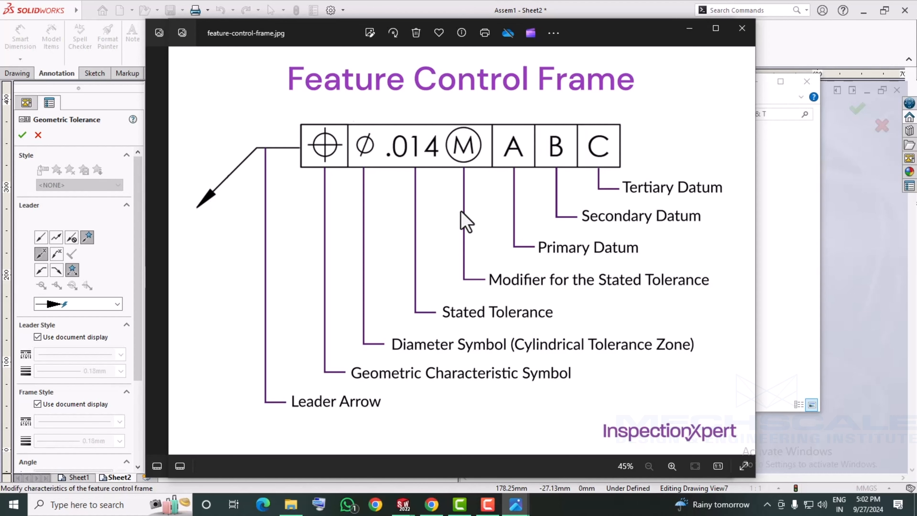
{"action": "left_click", "coordinate": [683, 34]}
{"action": "left_click", "coordinate": [716, 29]}
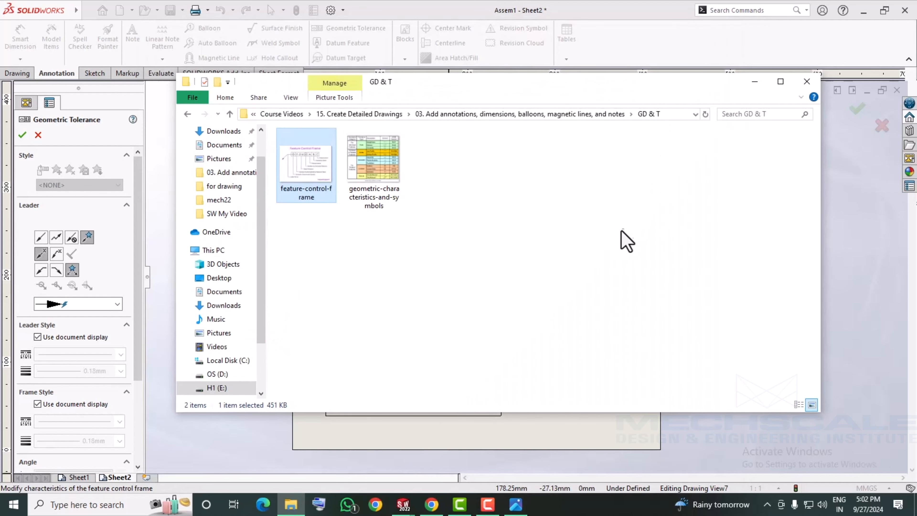
{"action": "left_click", "coordinate": [754, 81]}
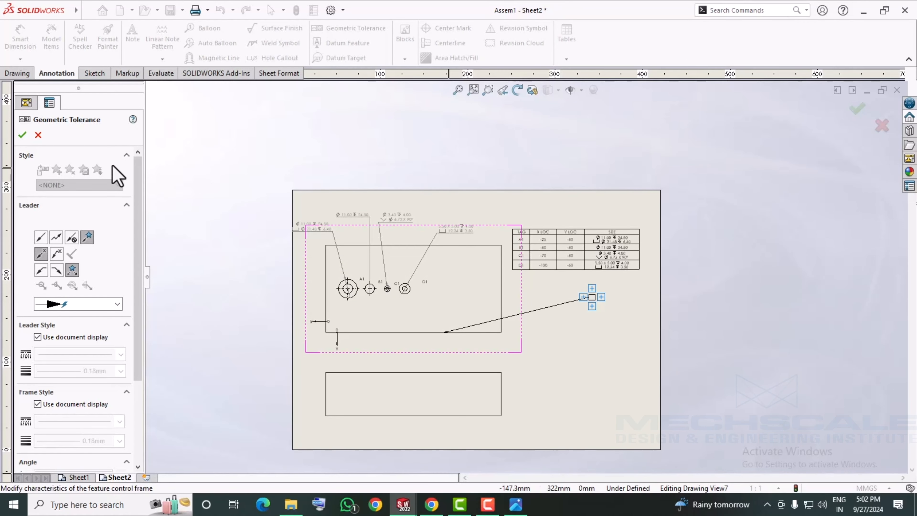
- Cancel the geometric tolerance and delete its empty frame with leader from the plate view
{"action": "left_click", "coordinate": [38, 135]}
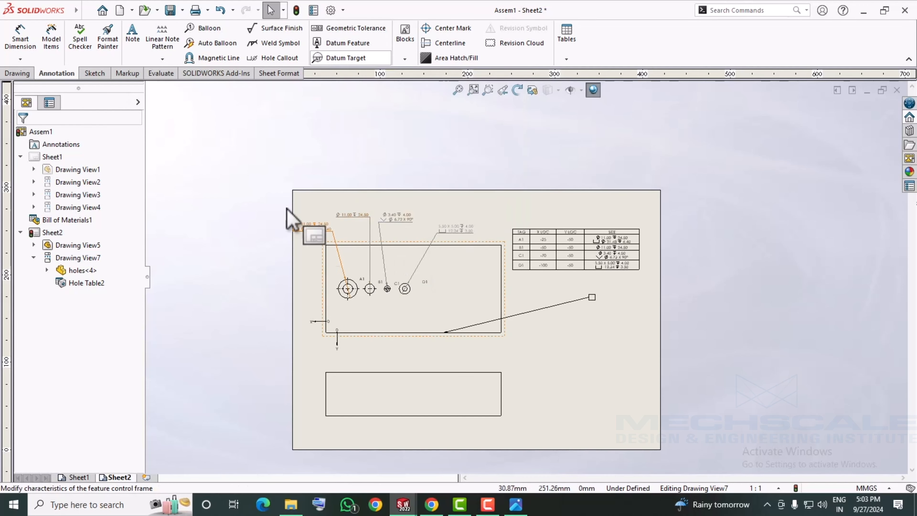
{"action": "left_click", "coordinate": [568, 303]}
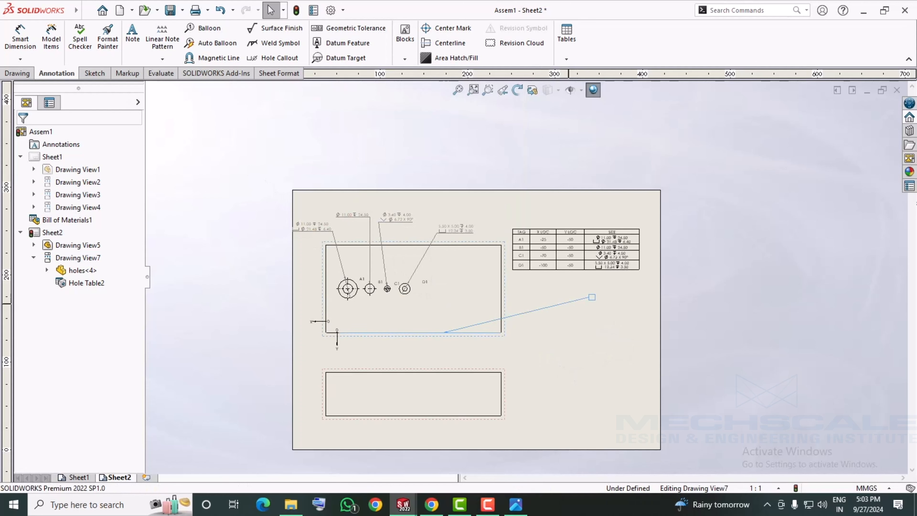
{"action": "key", "text": "Delete"}
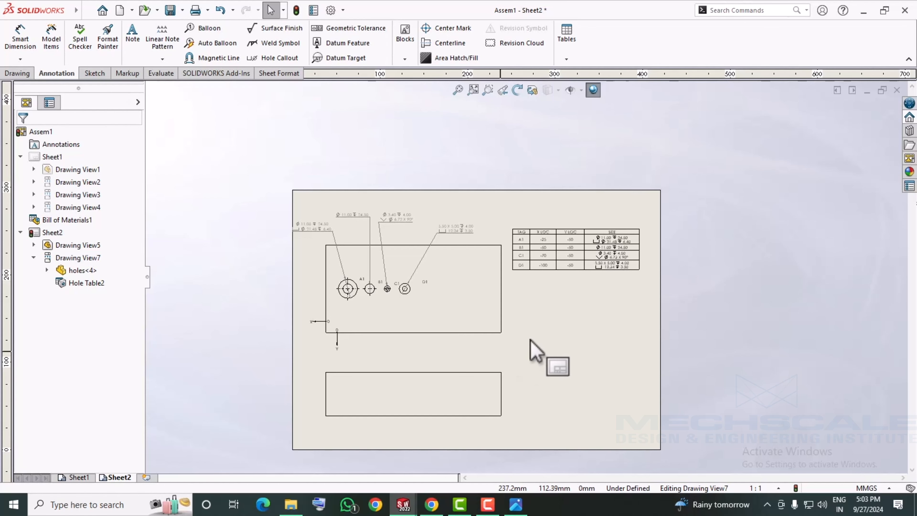
- View the three datum target images in the Datum folder to examine target symbols and target types, and return to the drawing
{"action": "left_click", "coordinate": [291, 504]}
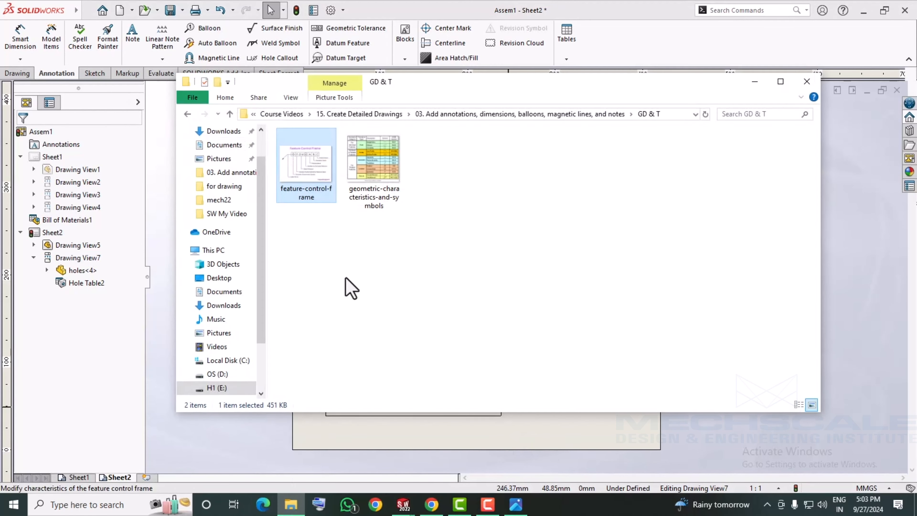
{"action": "left_click", "coordinate": [530, 113]}
{"action": "double_click", "coordinate": [300, 148]}
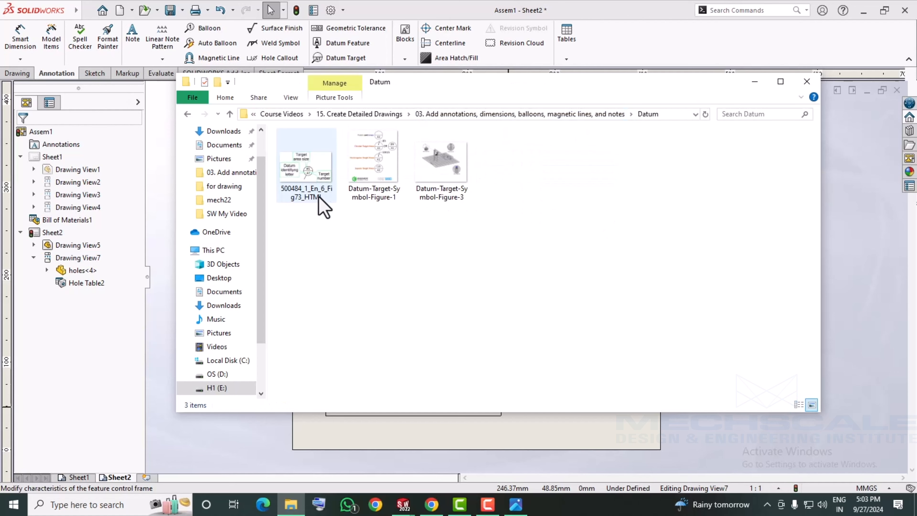
{"action": "double_click", "coordinate": [311, 190]}
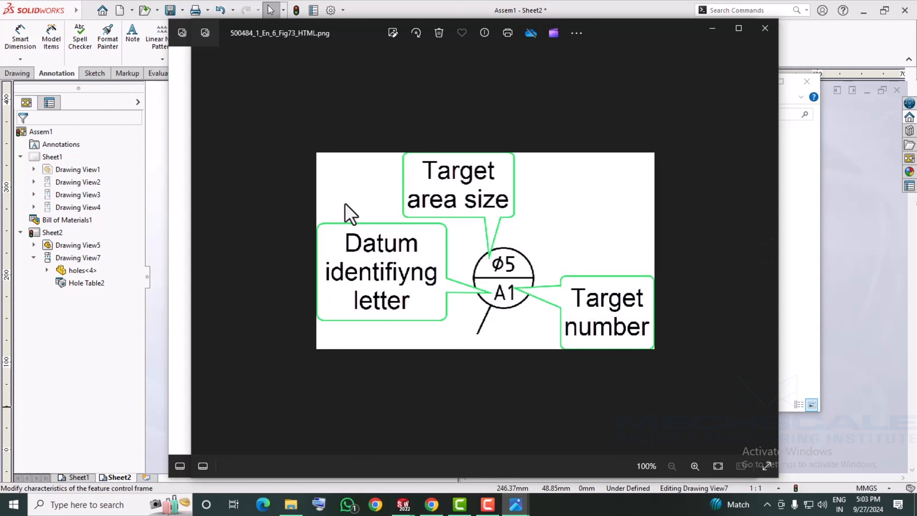
{"action": "key", "text": "Right"}
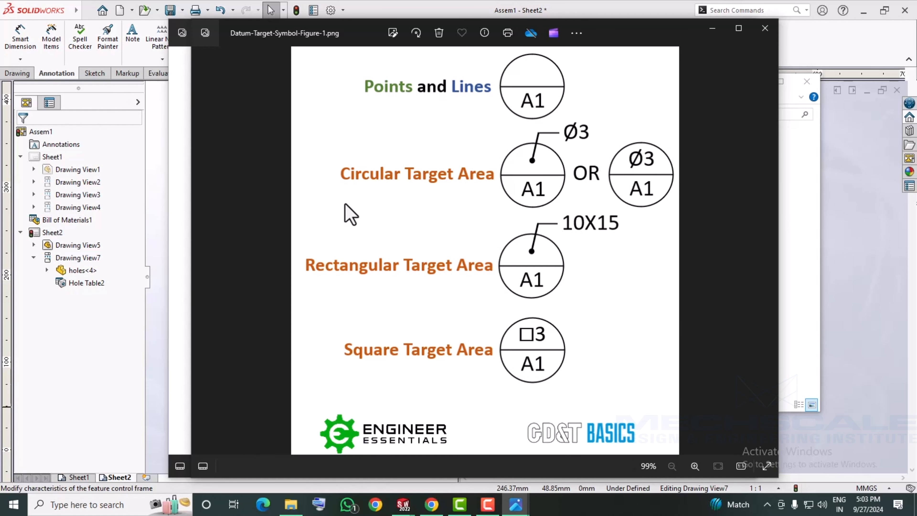
{"action": "key", "text": "Right"}
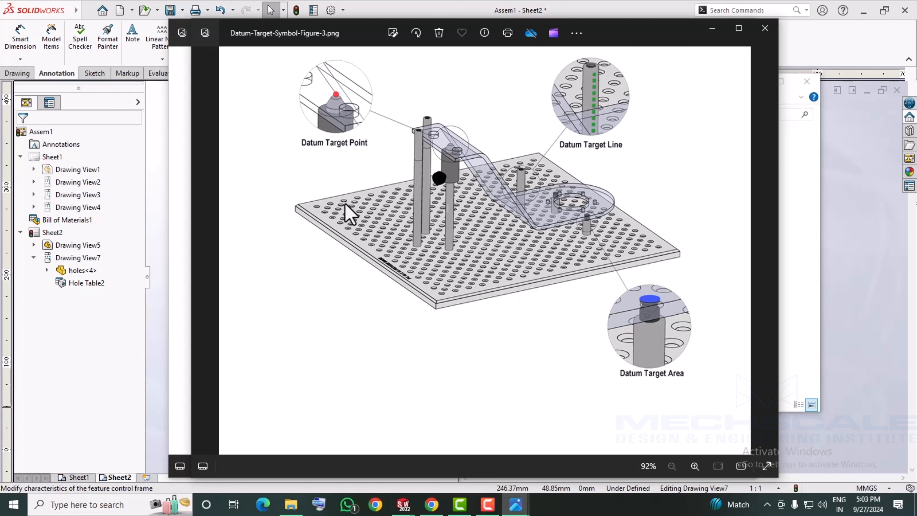
{"action": "left_click", "coordinate": [712, 33]}
{"action": "left_click", "coordinate": [714, 30]}
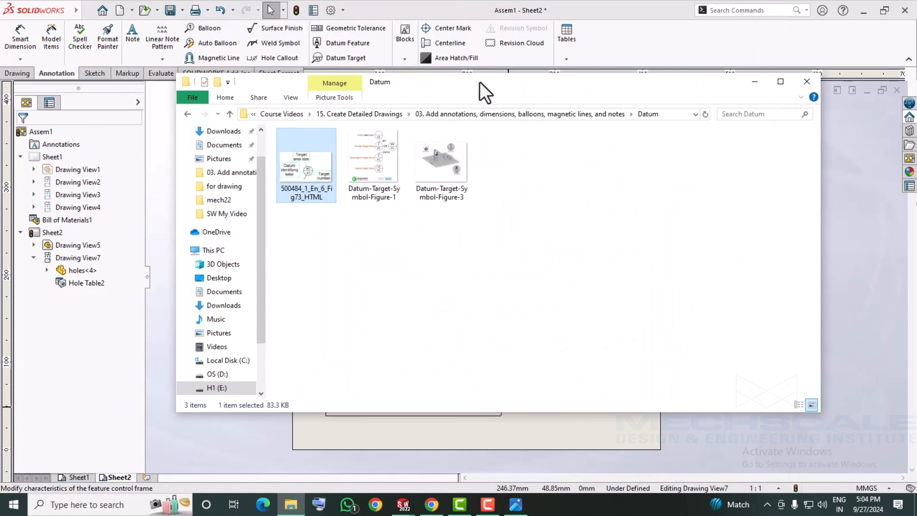
{"action": "left_click", "coordinate": [755, 81]}
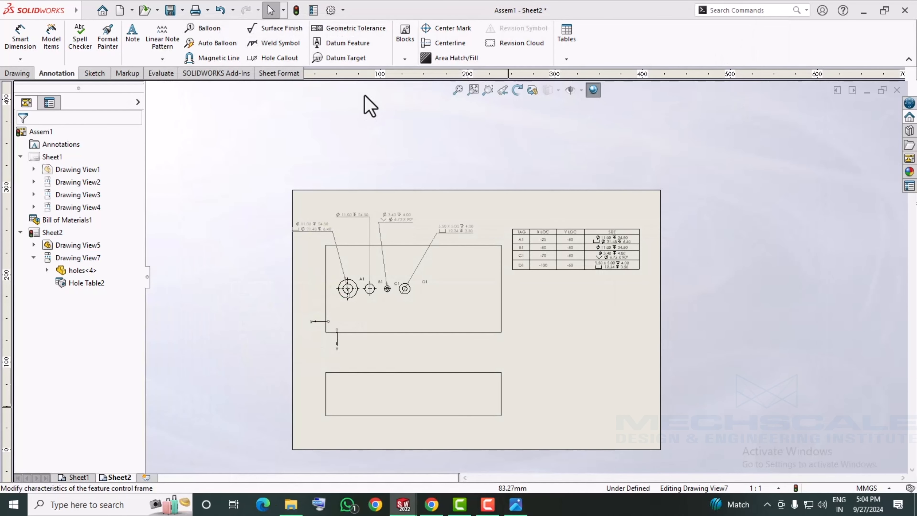